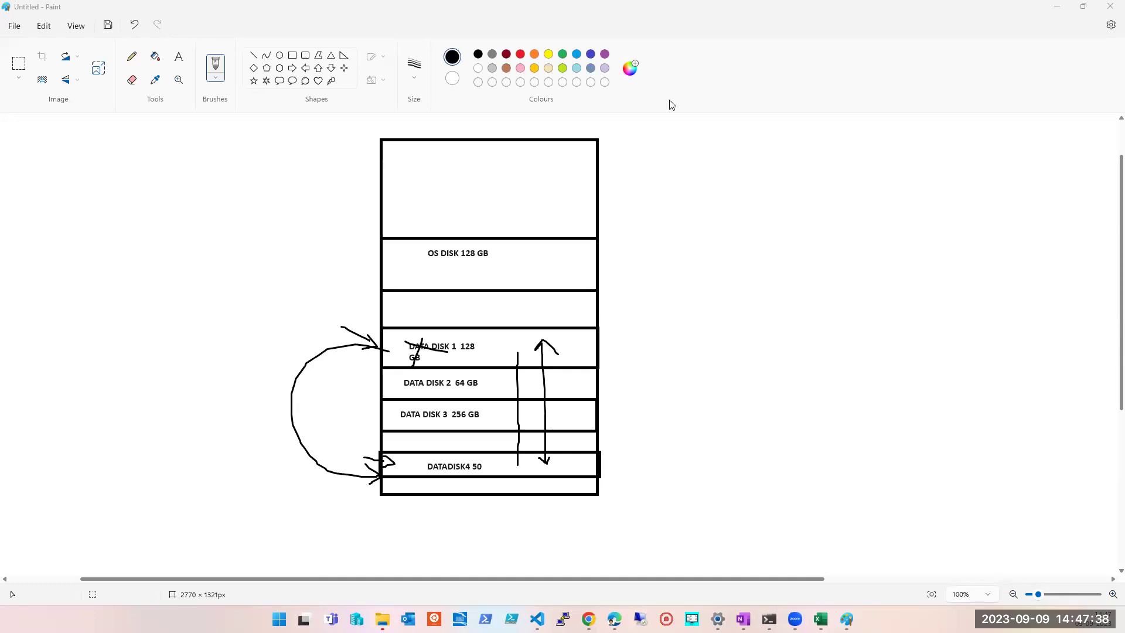
- Bring the datadisk1 Azure page forward and discard its unsaved size edits
{"action": "left_click", "coordinate": [797, 184]}
{"action": "mouse_move", "coordinate": [588, 618]}
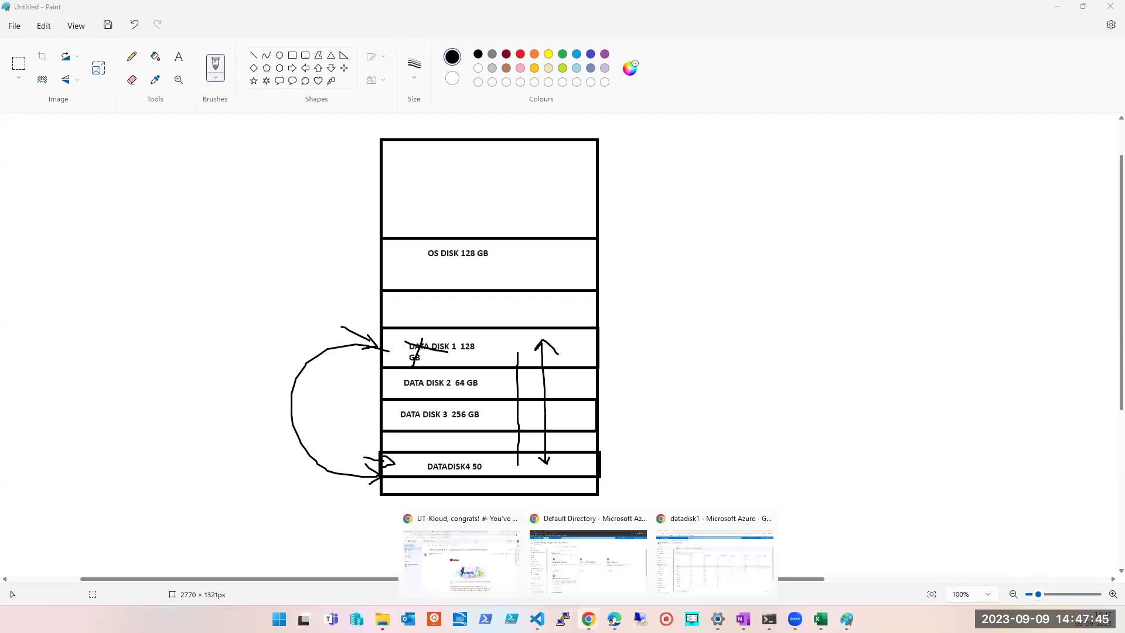
{"action": "left_click", "coordinate": [664, 579]}
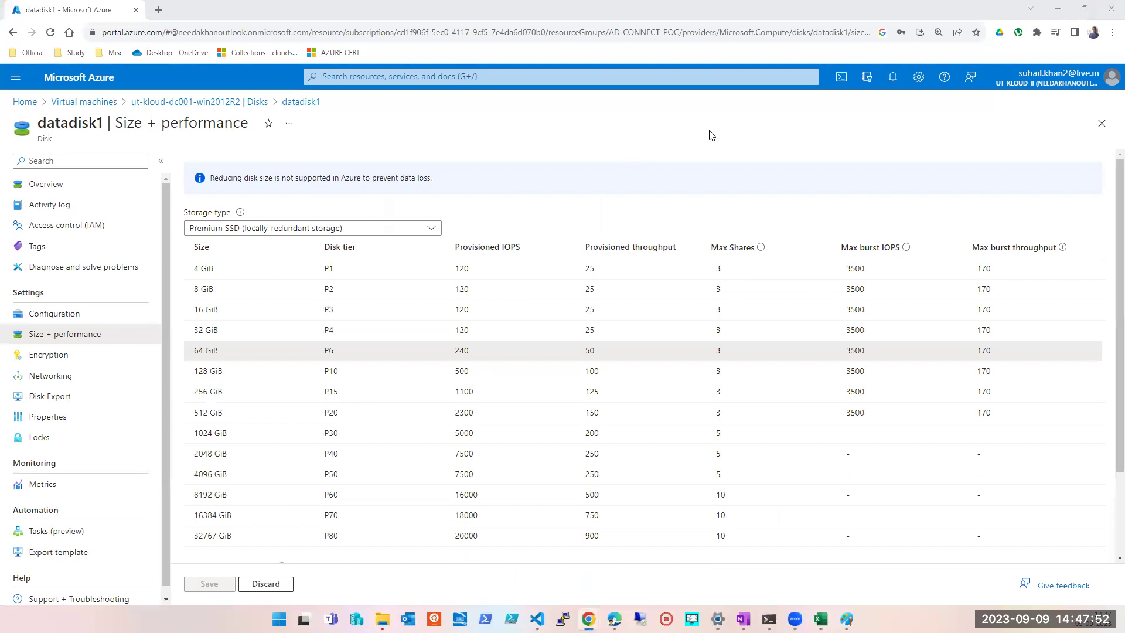
{"action": "left_click", "coordinate": [1101, 123]}
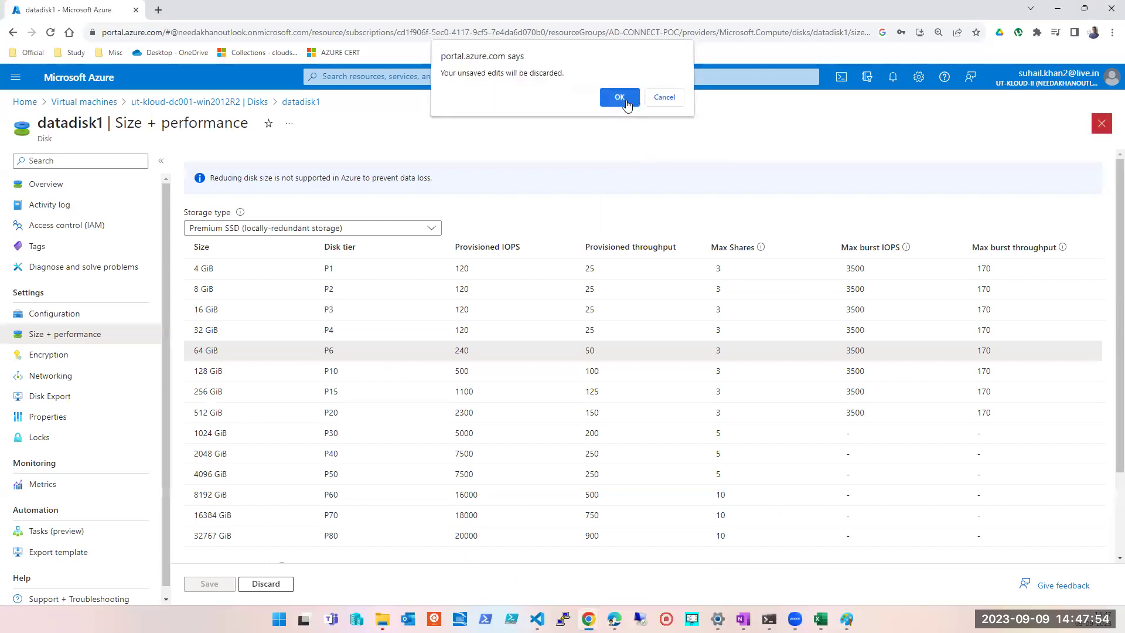
{"action": "left_click", "coordinate": [618, 99]}
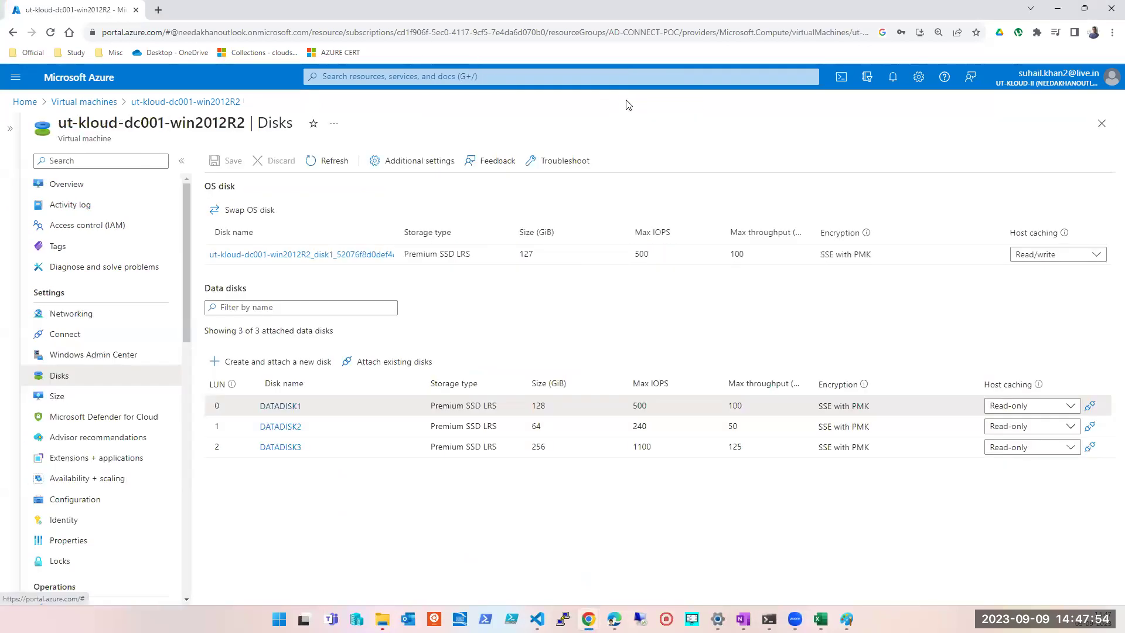
- Confirm the VM shows Stopped (deallocated), then return to its three data disks
{"action": "left_click", "coordinate": [85, 184]}
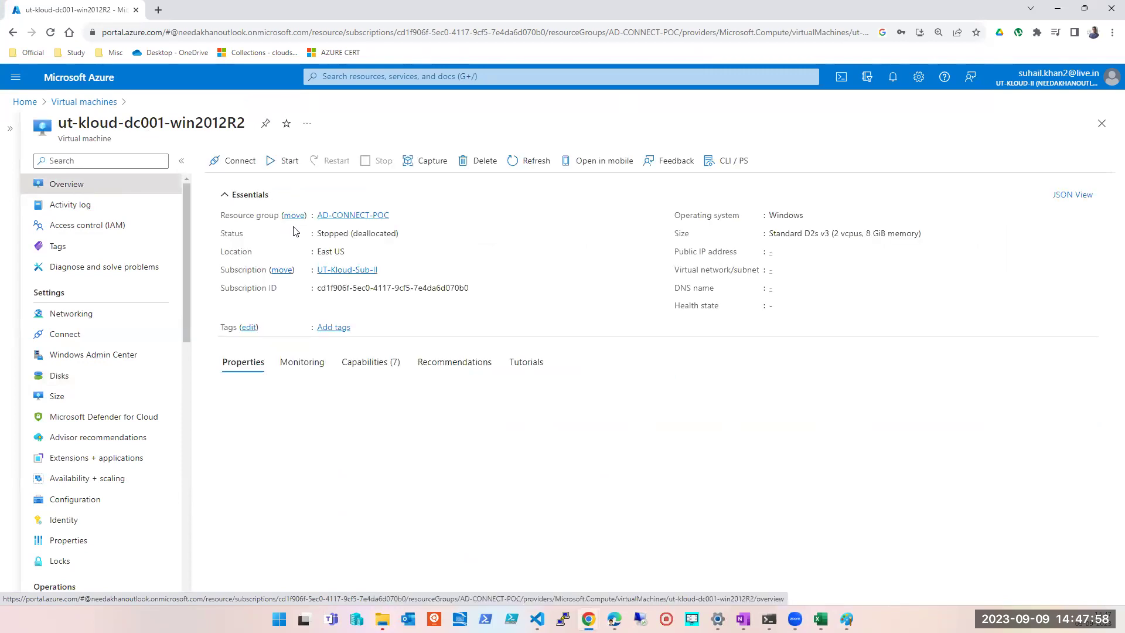
{"action": "triple_click", "coordinate": [350, 265]}
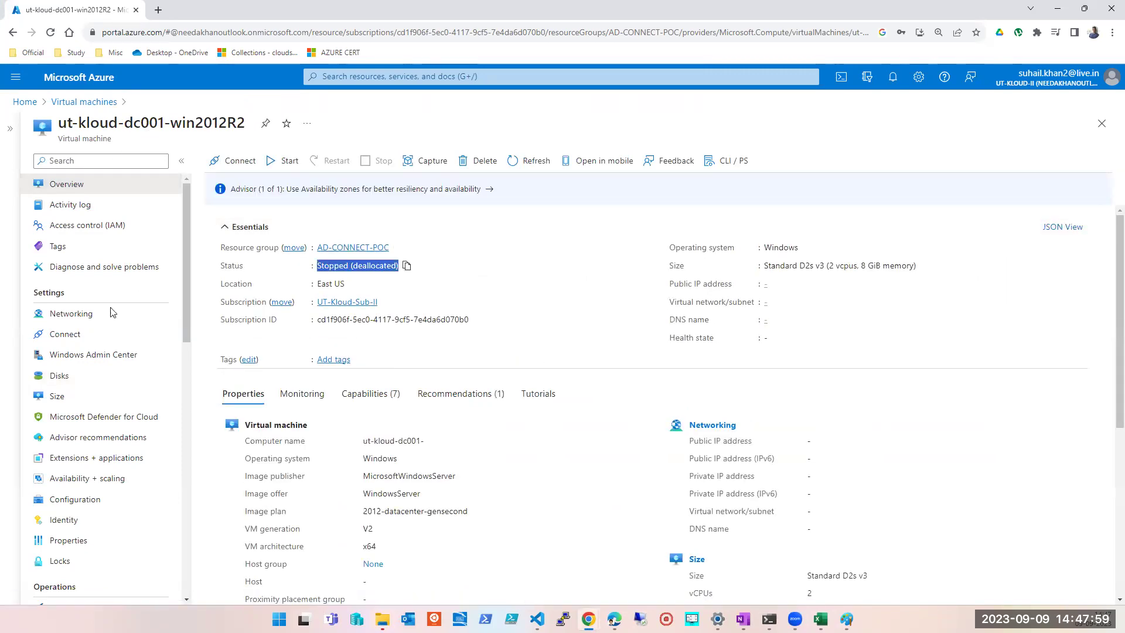
{"action": "left_click", "coordinate": [56, 381]}
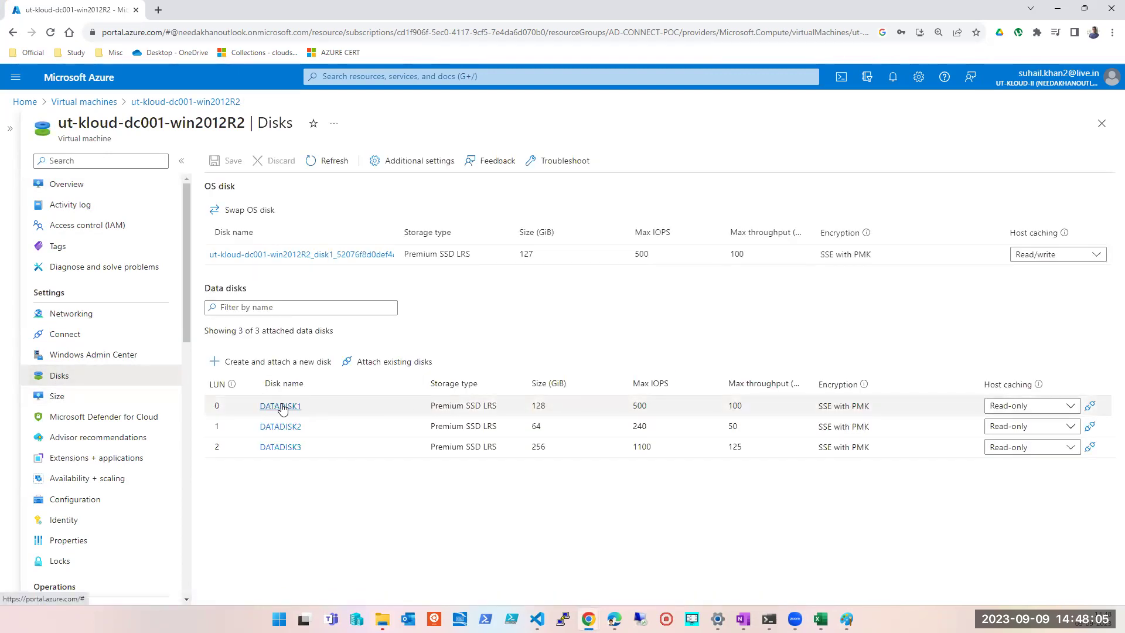
{"action": "left_click", "coordinate": [281, 406]}
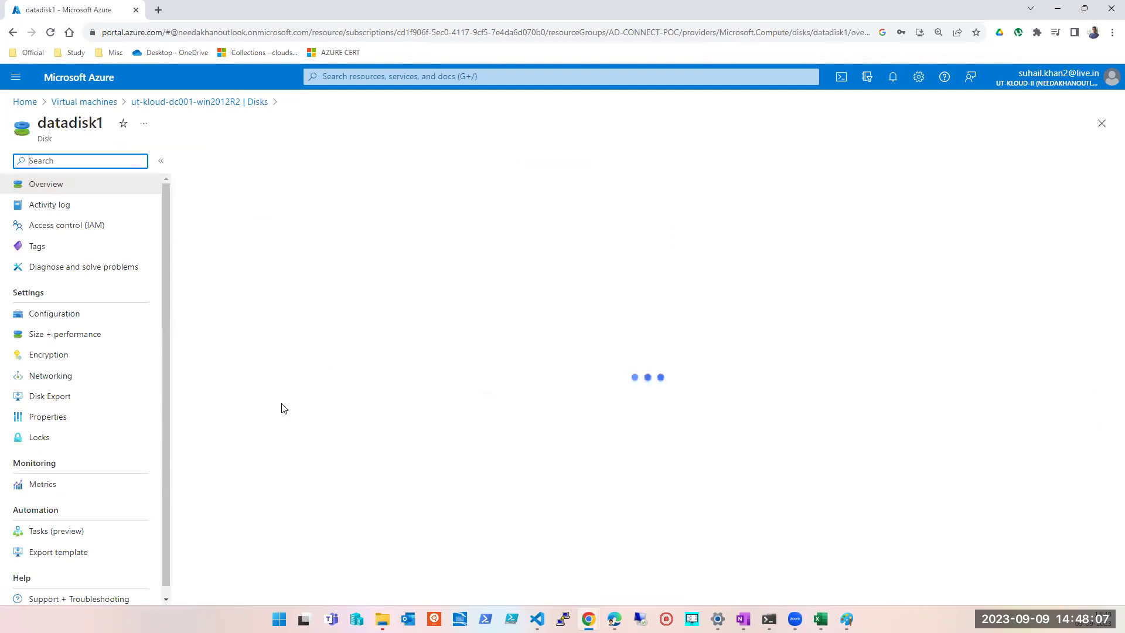
- Try the 64 GiB and 128 GiB P10 sizes for datadisk1, then settle on 256 GiB
{"action": "left_click", "coordinate": [82, 340]}
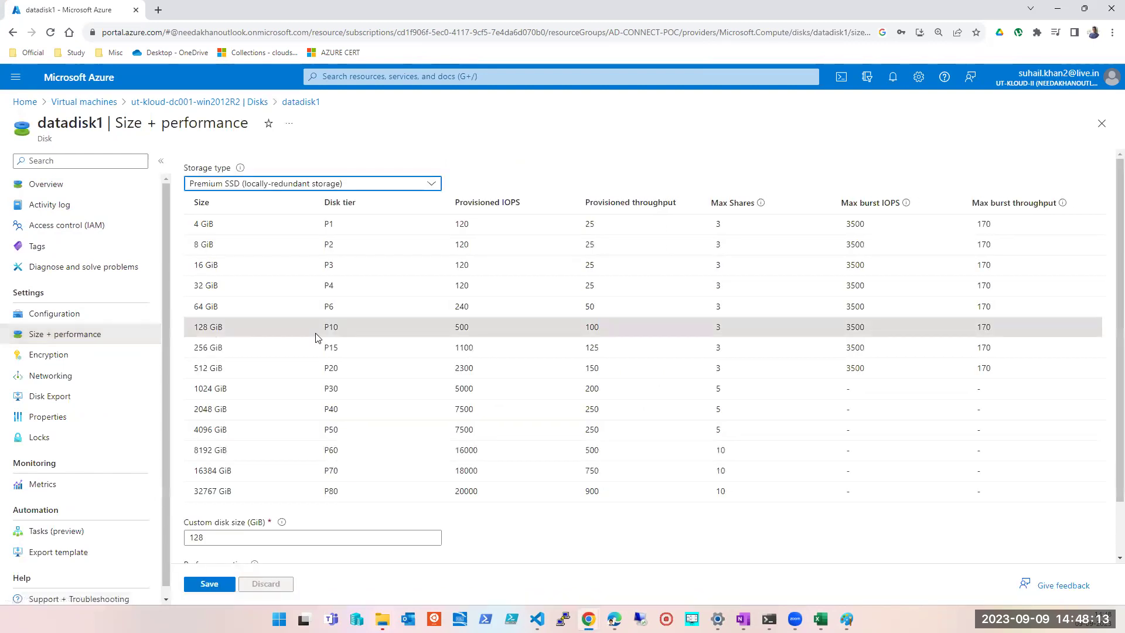
{"action": "left_click", "coordinate": [214, 307]}
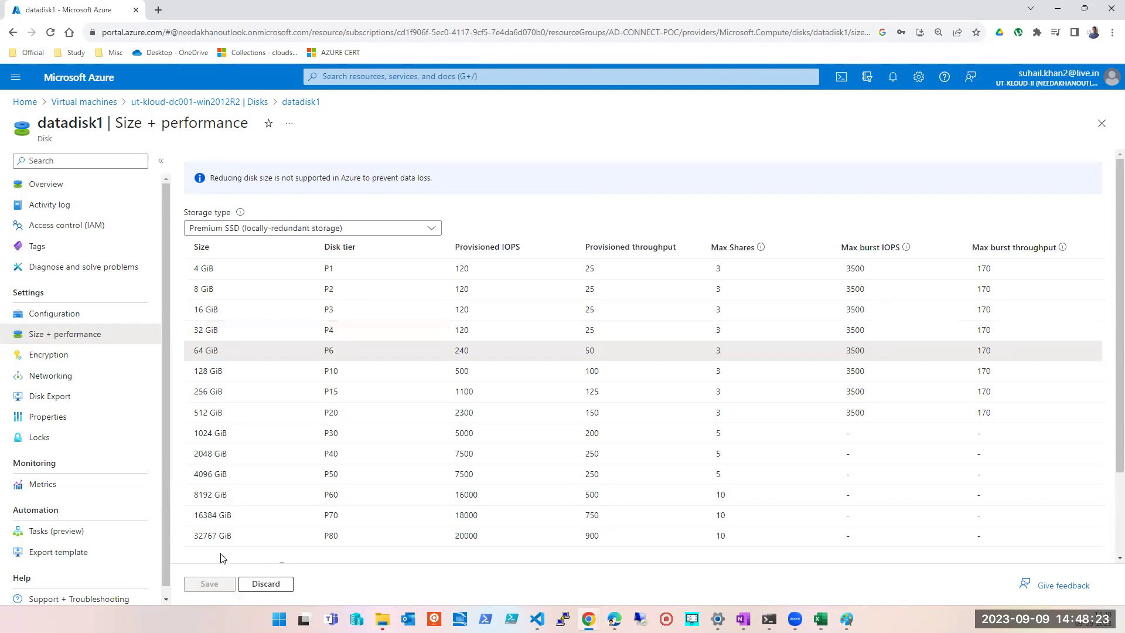
{"action": "left_click", "coordinate": [220, 371]}
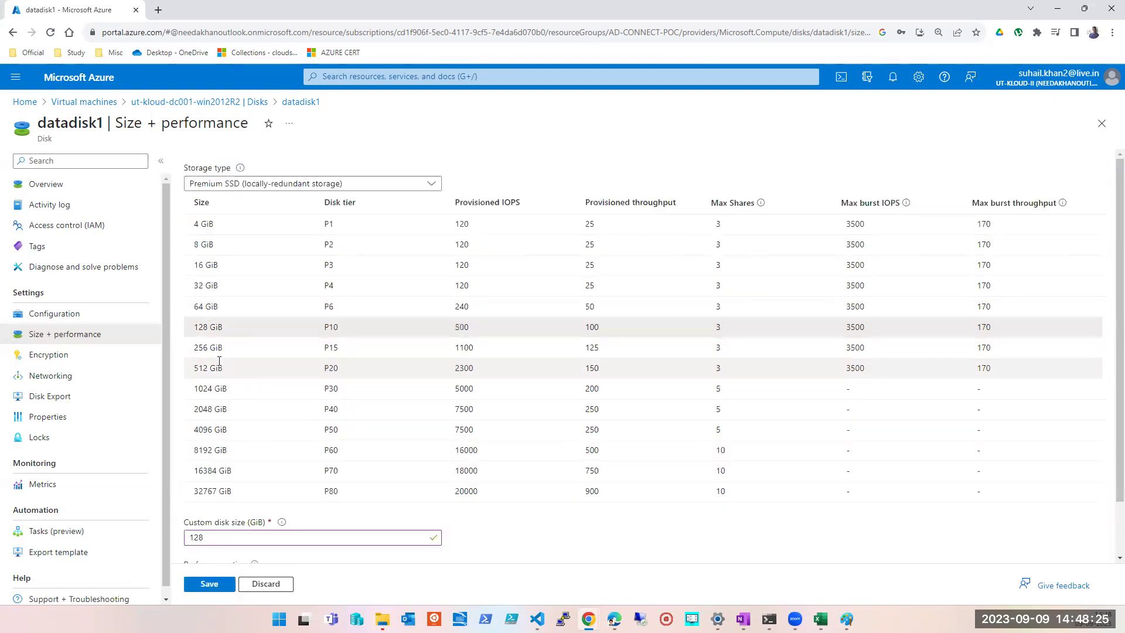
{"action": "left_click", "coordinate": [221, 349]}
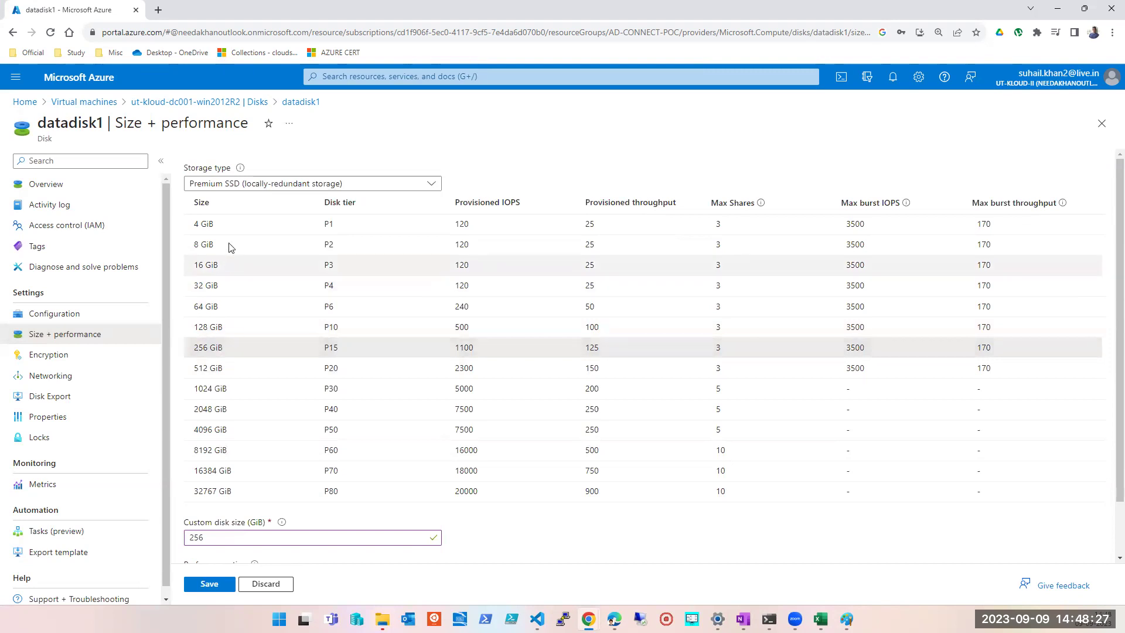
- Cycle storage type through Standard SSD and Premium SSD ZRS, ending on Premium SSD LRS
{"action": "left_click", "coordinate": [238, 185]}
{"action": "left_click", "coordinate": [231, 281]}
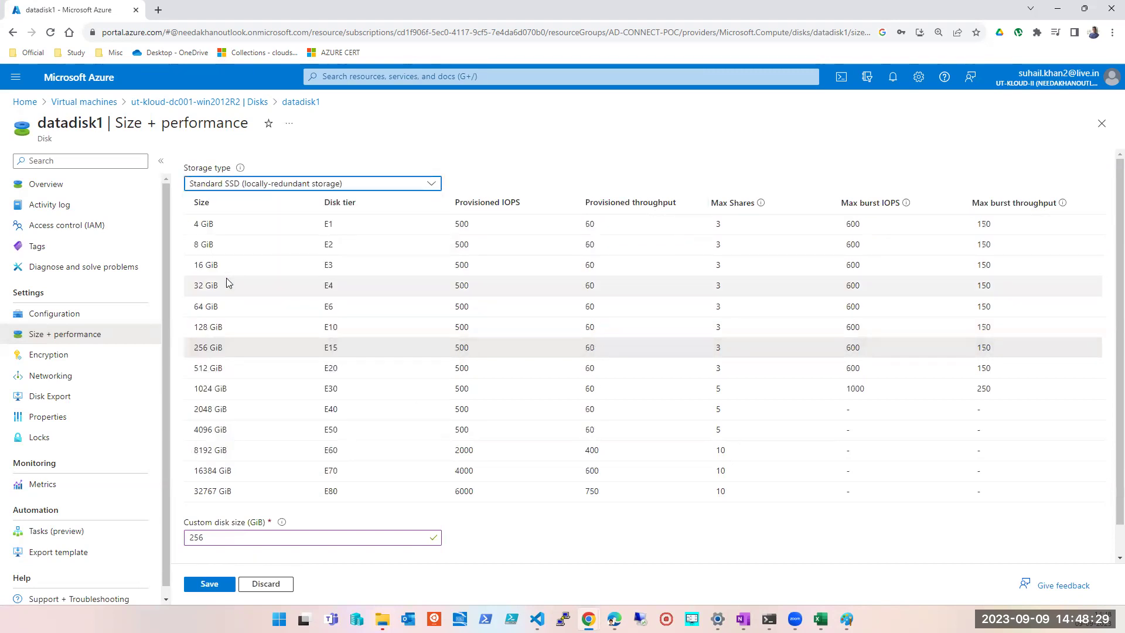
{"action": "left_click", "coordinate": [283, 188]}
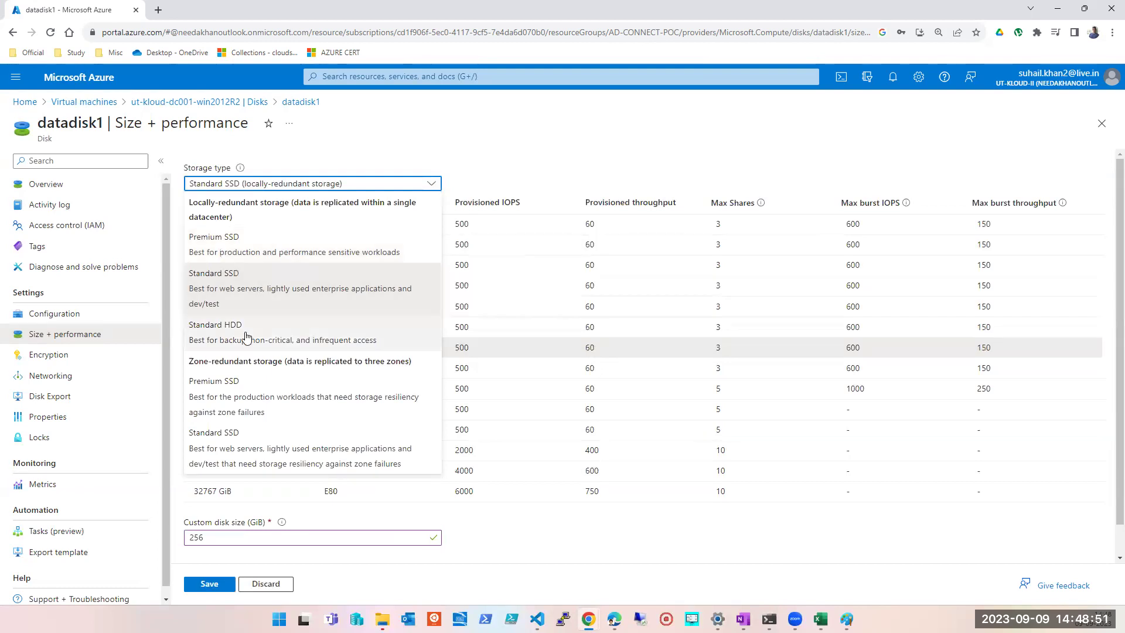
{"action": "left_click", "coordinate": [242, 396]}
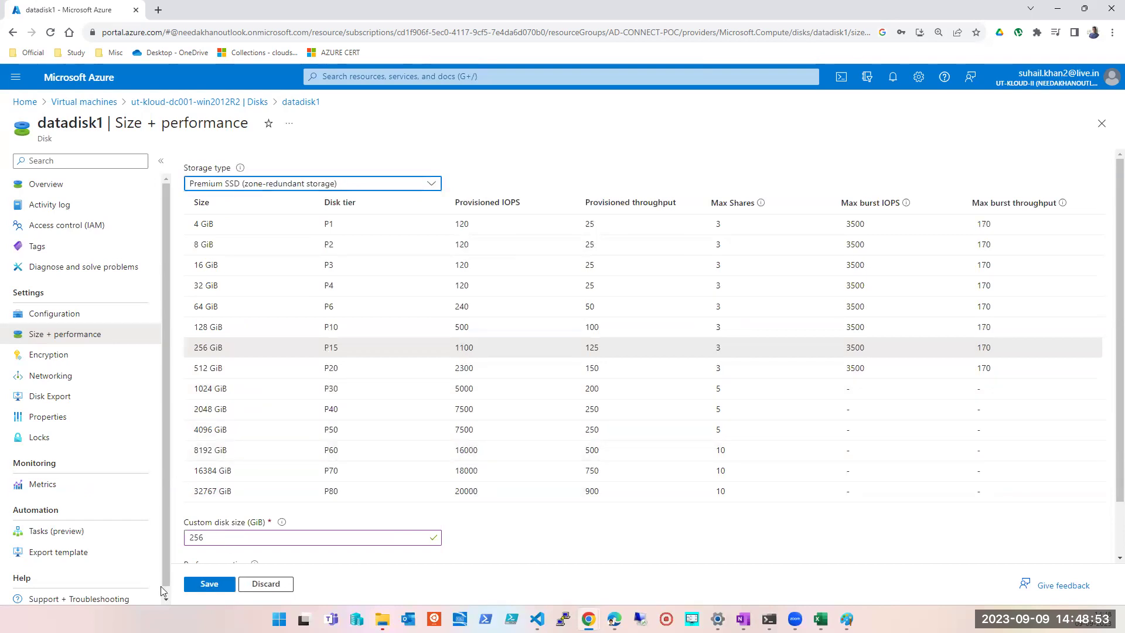
{"action": "left_click", "coordinate": [229, 186]}
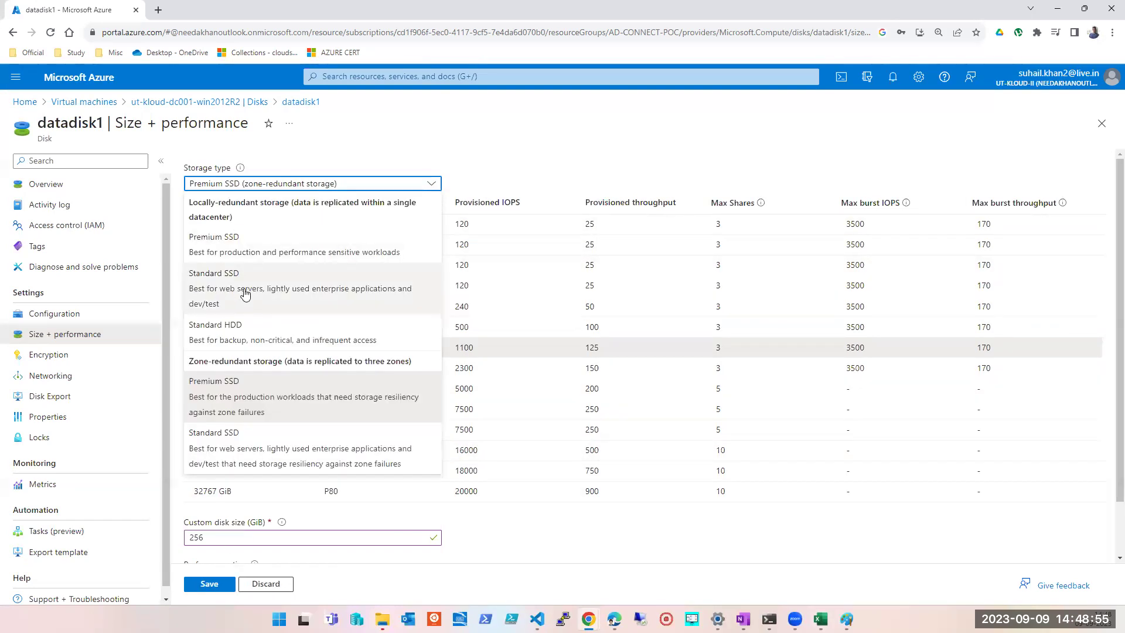
{"action": "left_click", "coordinate": [245, 250]}
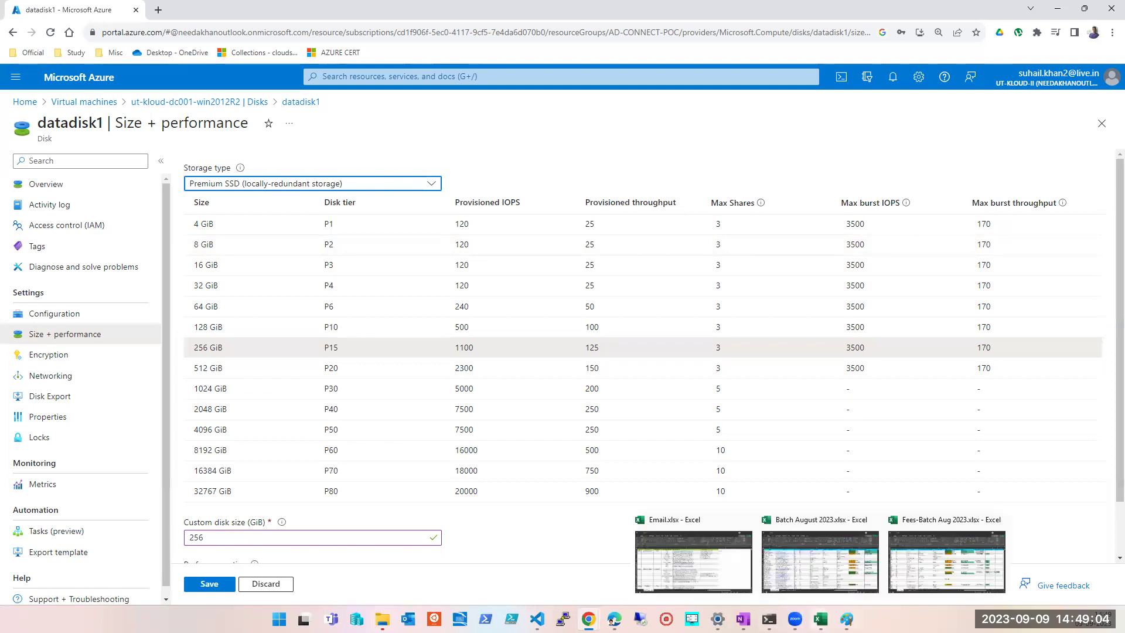
- Glance at the Paint disk diagram, then discard the staged datadisk1 resize in Azure
{"action": "left_click", "coordinate": [846, 619]}
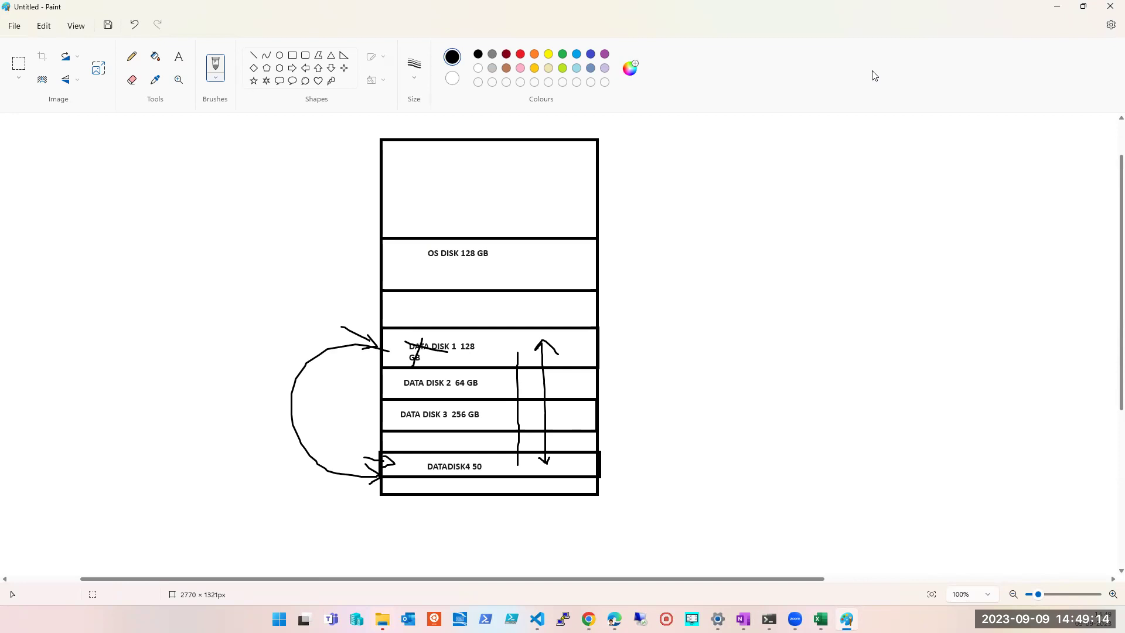
{"action": "left_click", "coordinate": [1055, 8]}
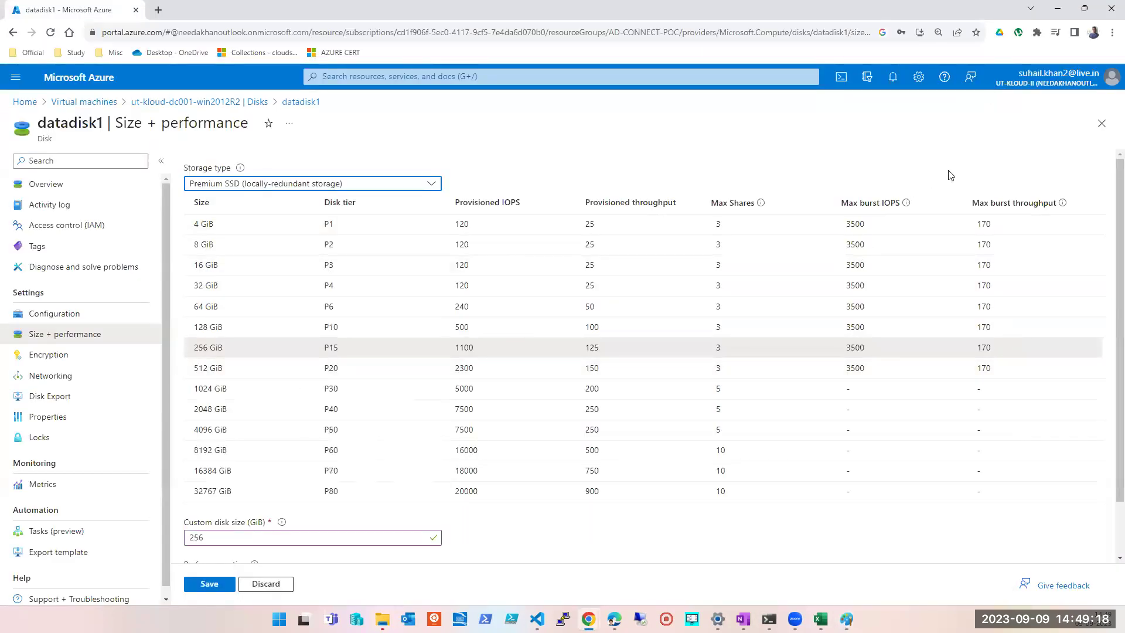
{"action": "left_click", "coordinate": [1101, 123]}
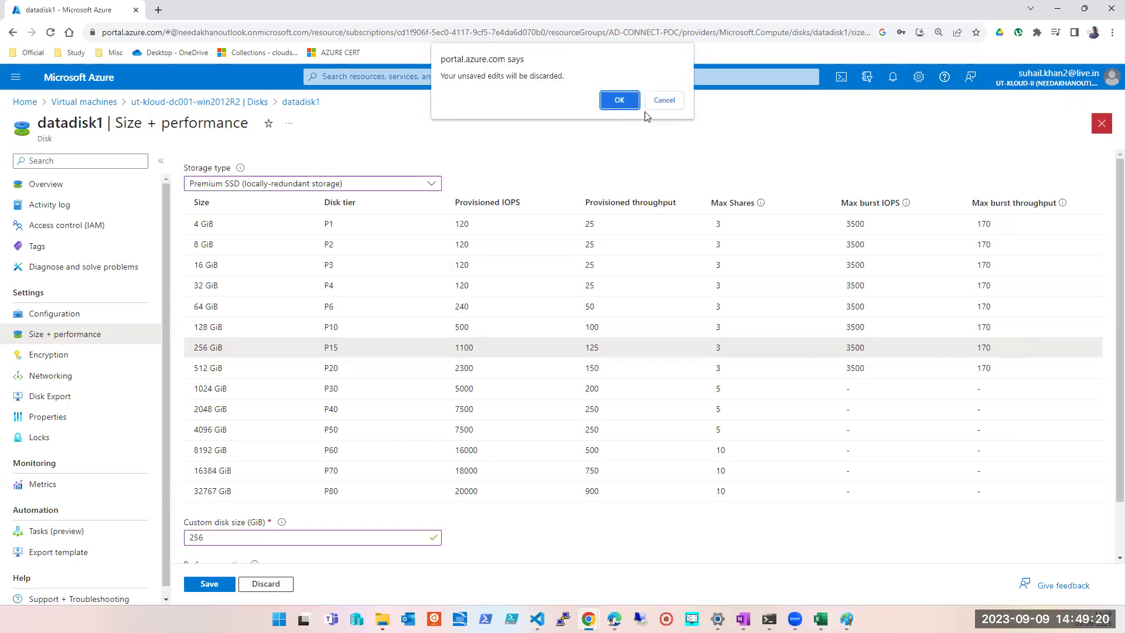
{"action": "left_click", "coordinate": [619, 98]}
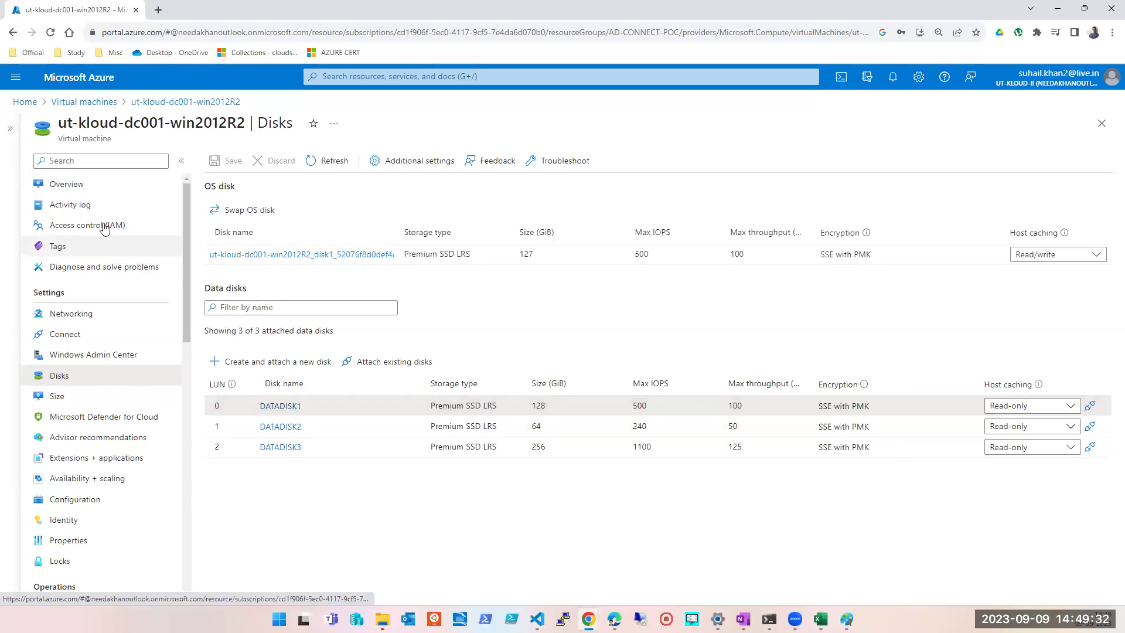
- Start the ut-kloud-dc001-win2012R2 VM from its Overview and follow the start notification
{"action": "left_click", "coordinate": [85, 190]}
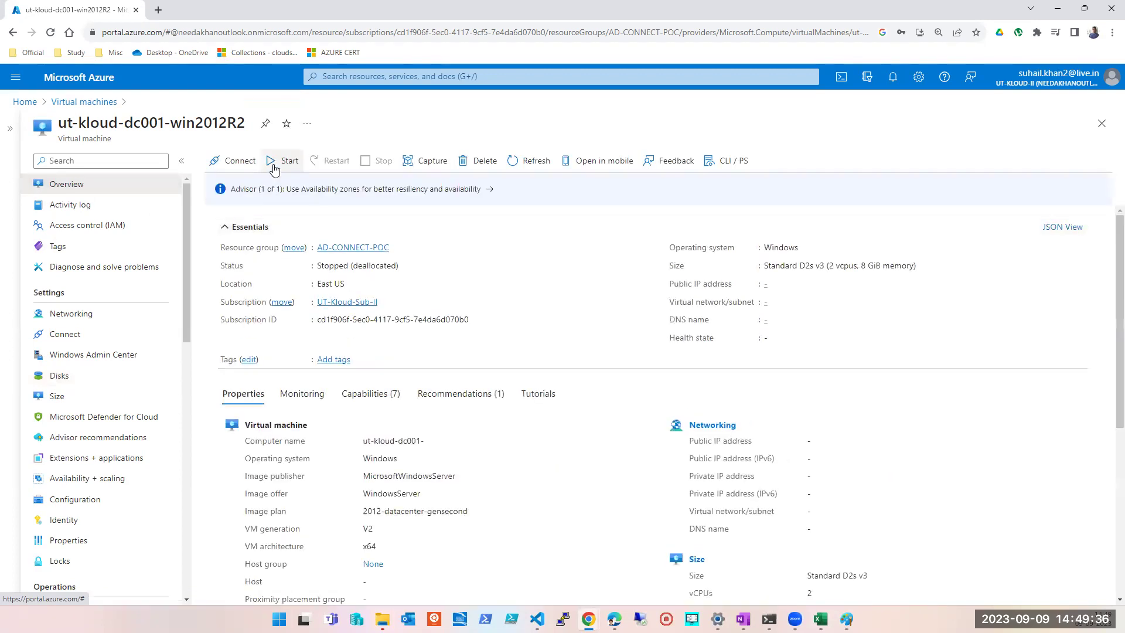
{"action": "left_click", "coordinate": [284, 161]}
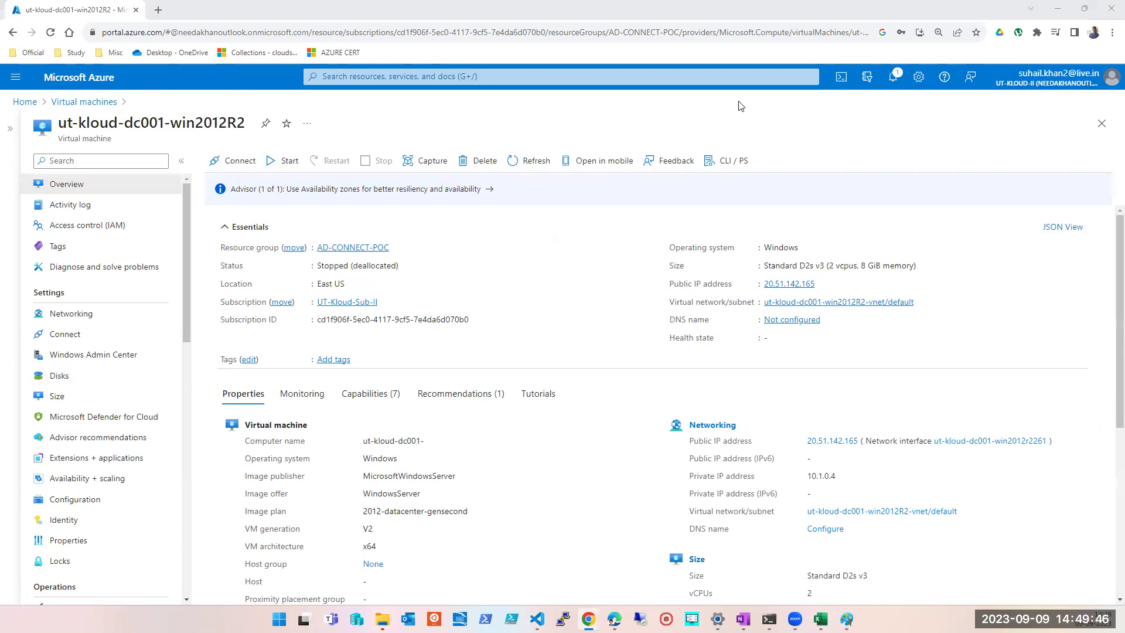
{"action": "left_click", "coordinate": [893, 79]}
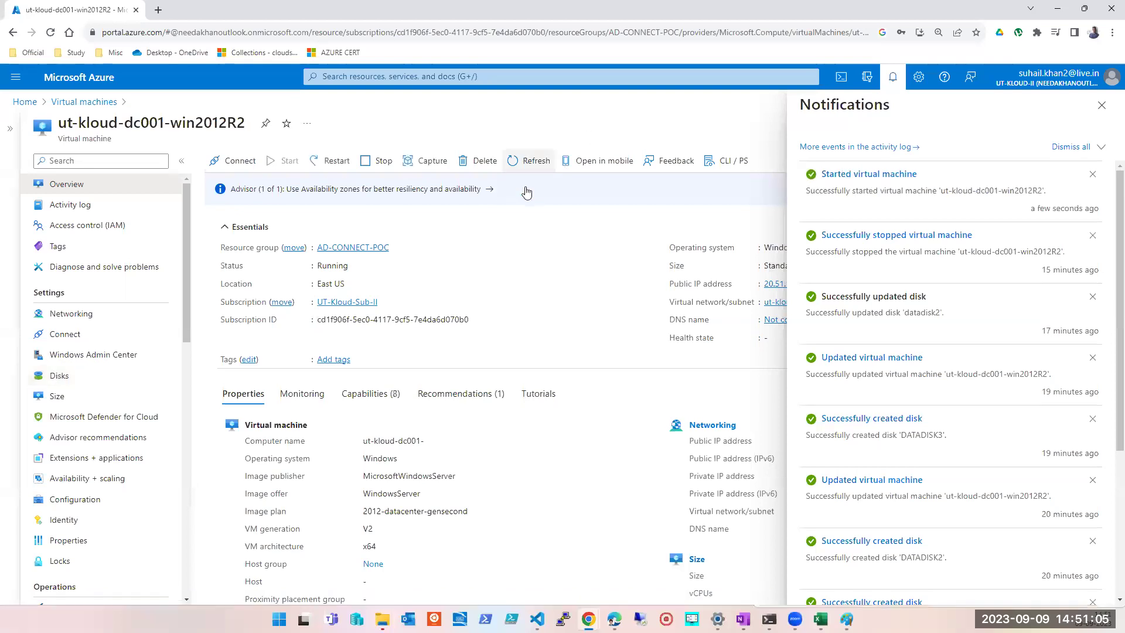
- Detach DATADISK1 on the VM's Disks page and save, keeping DATADISK2 and DATADISK3
{"action": "left_click", "coordinate": [68, 382]}
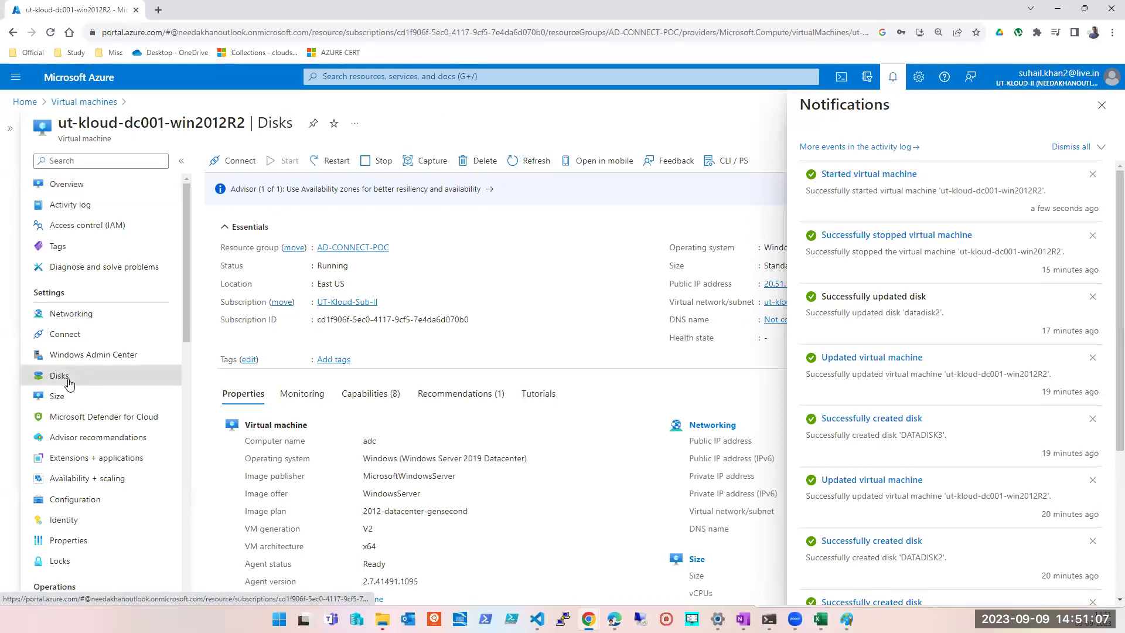
{"action": "left_click", "coordinate": [1102, 107]}
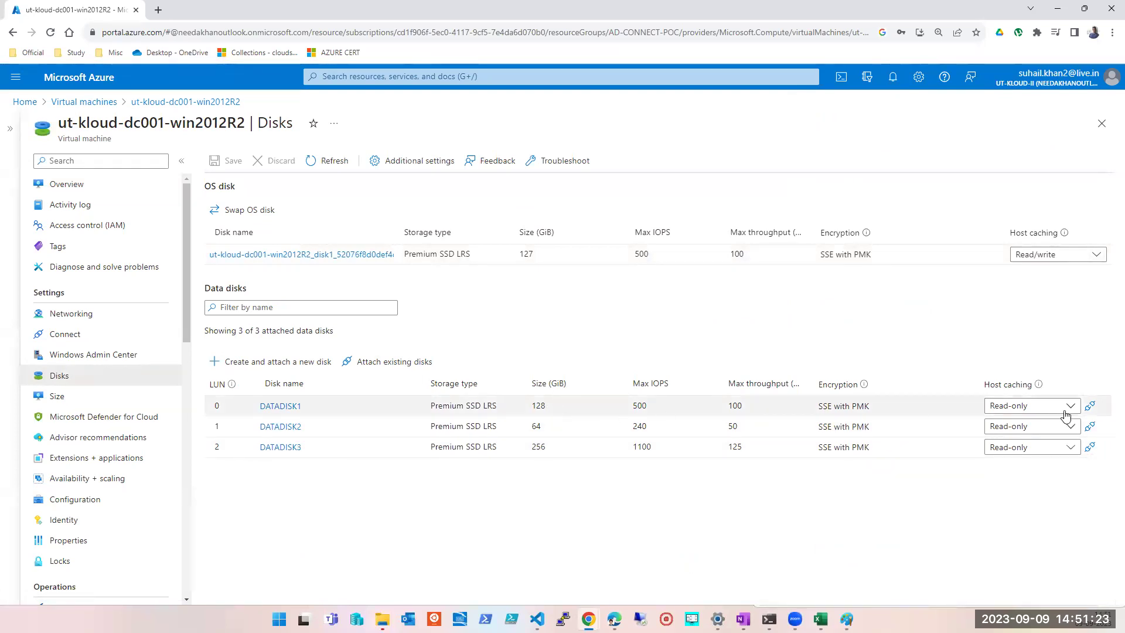
{"action": "left_click", "coordinate": [1089, 405]}
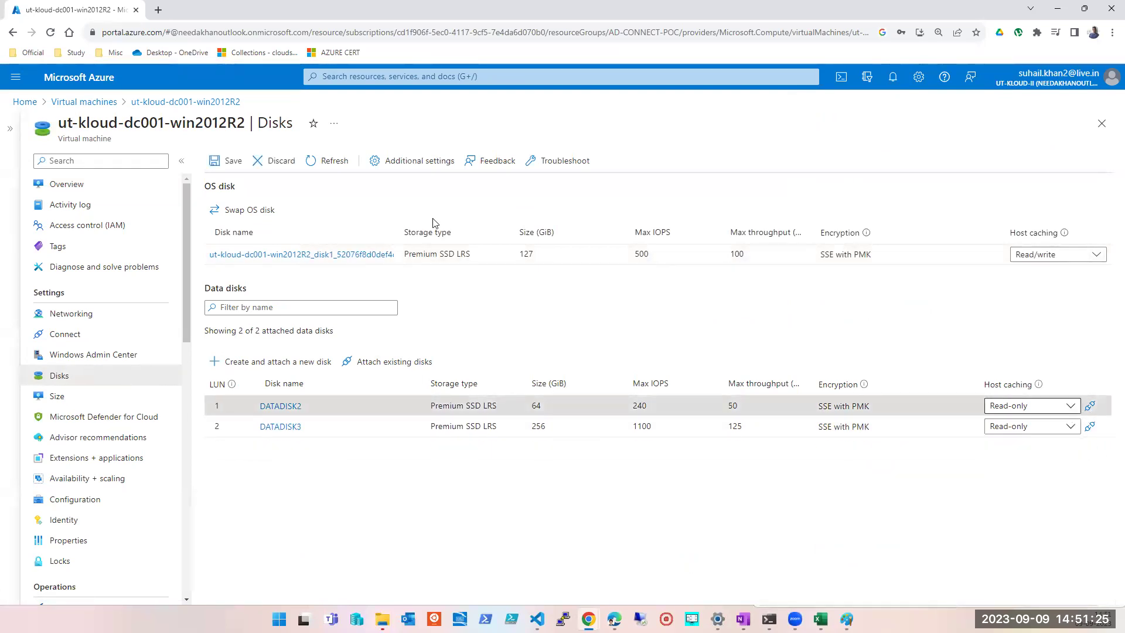
{"action": "left_click", "coordinate": [230, 163]}
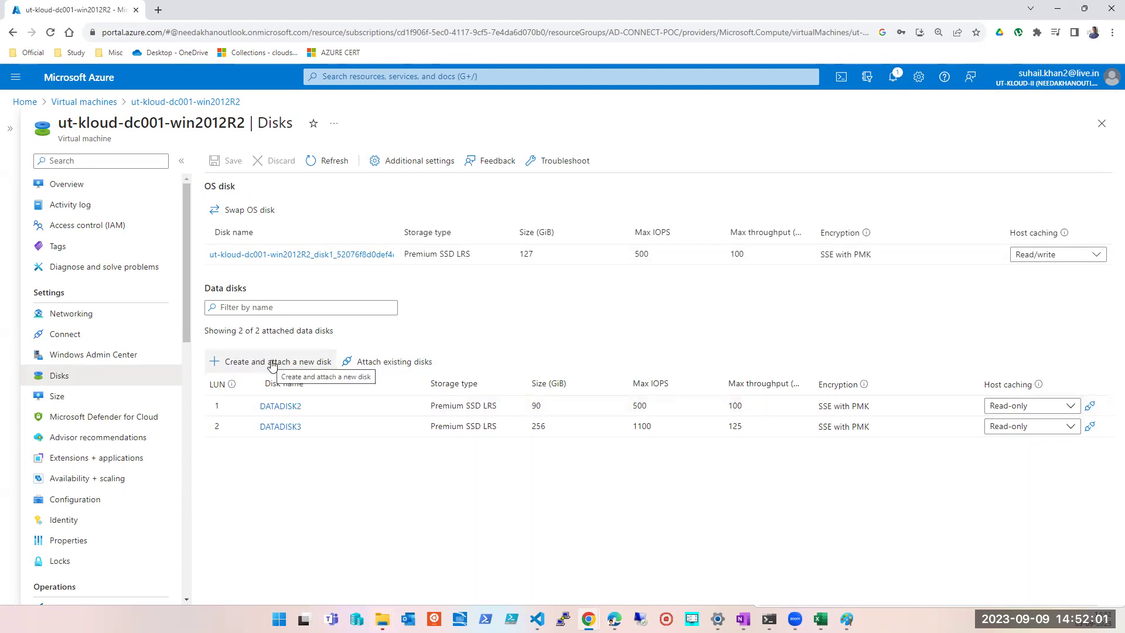
- Stage DATADISK1 as an existing disk in a new LUN 0 data disk row
{"action": "left_click", "coordinate": [409, 370]}
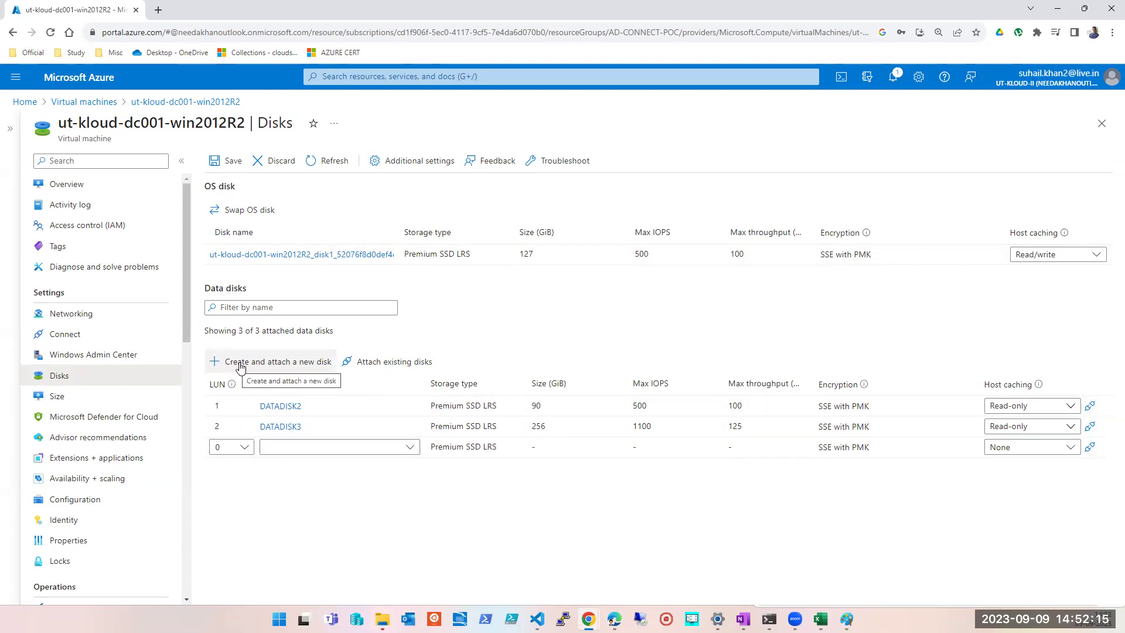
{"action": "left_click", "coordinate": [410, 448]}
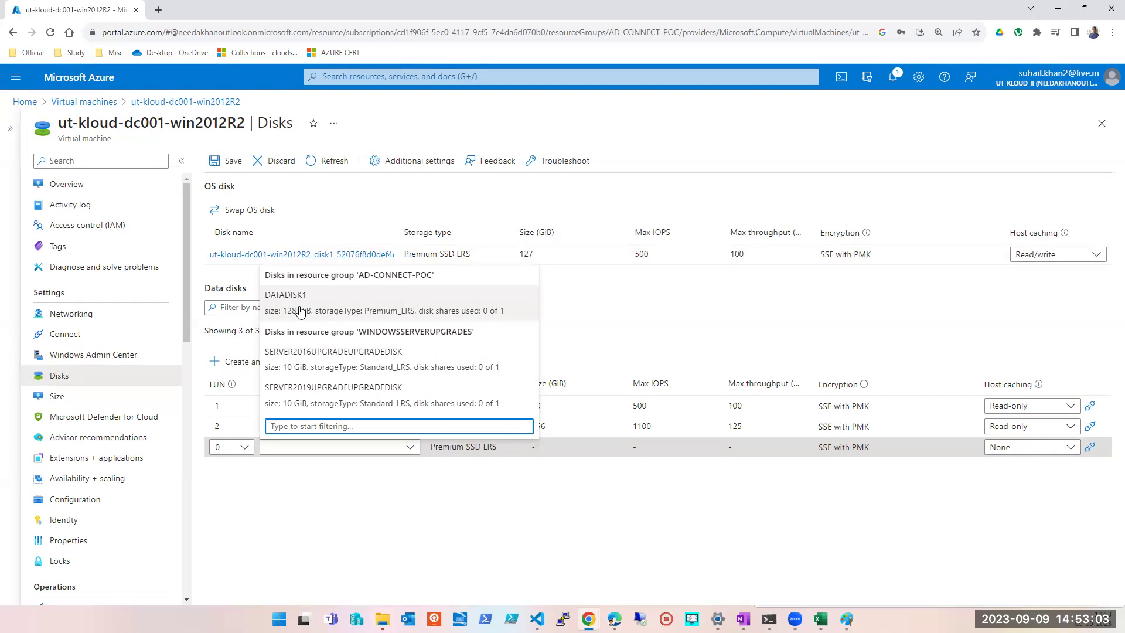
{"action": "left_click", "coordinate": [300, 311]}
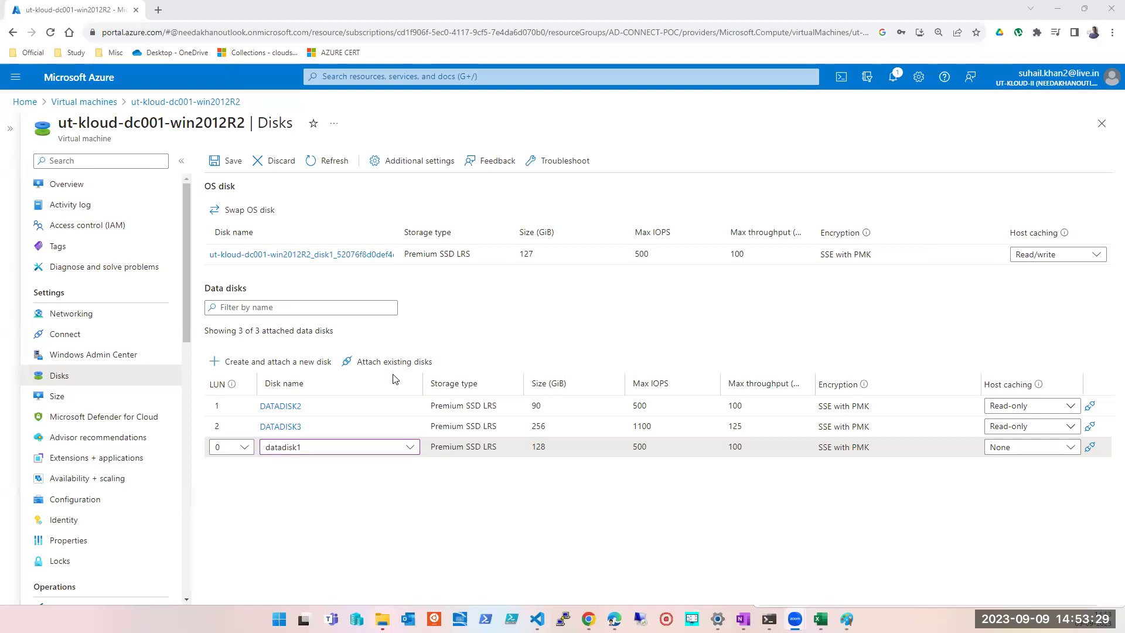
- Remove the pending LUN 3 row and the staged datadisk1 row from the Data disks table
{"action": "left_click", "coordinate": [262, 362]}
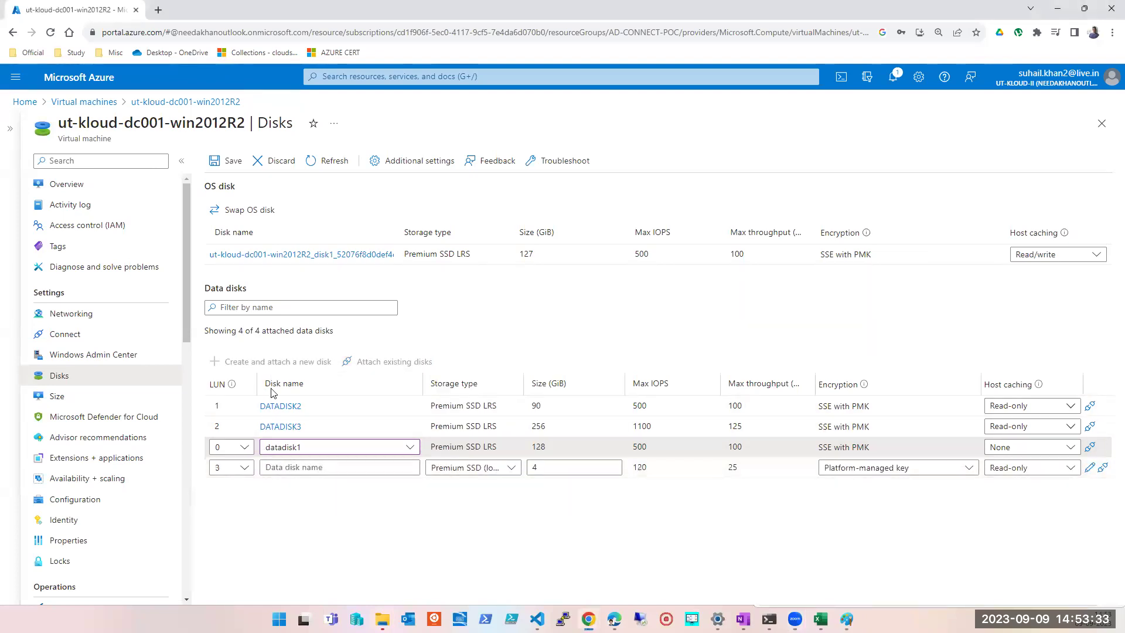
{"action": "left_click", "coordinate": [1101, 471]}
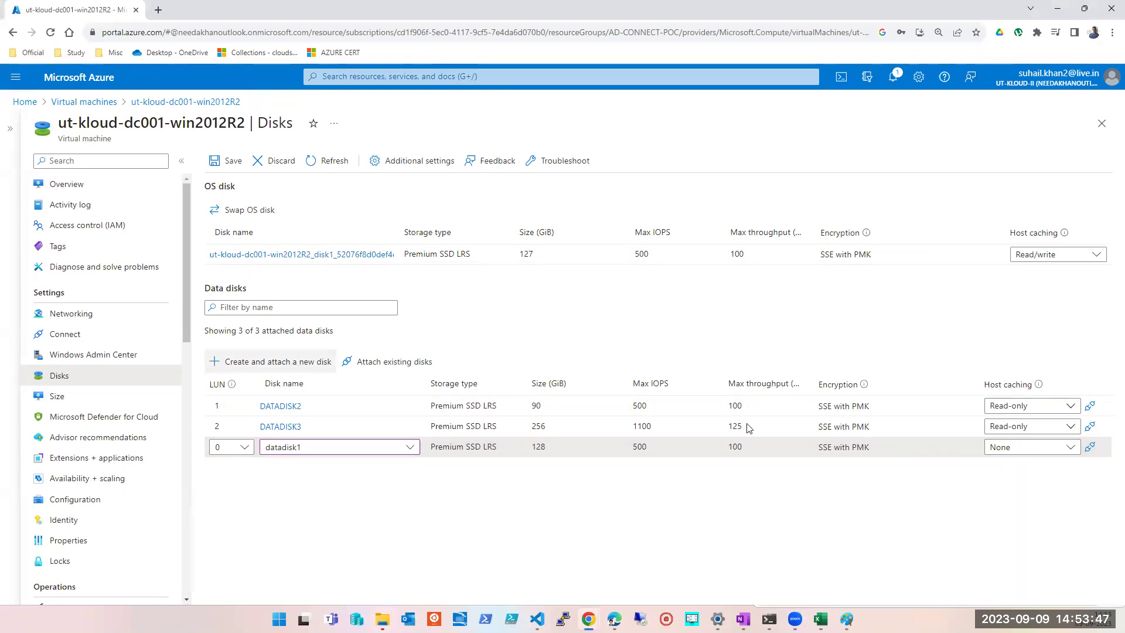
{"action": "left_click", "coordinate": [1093, 447]}
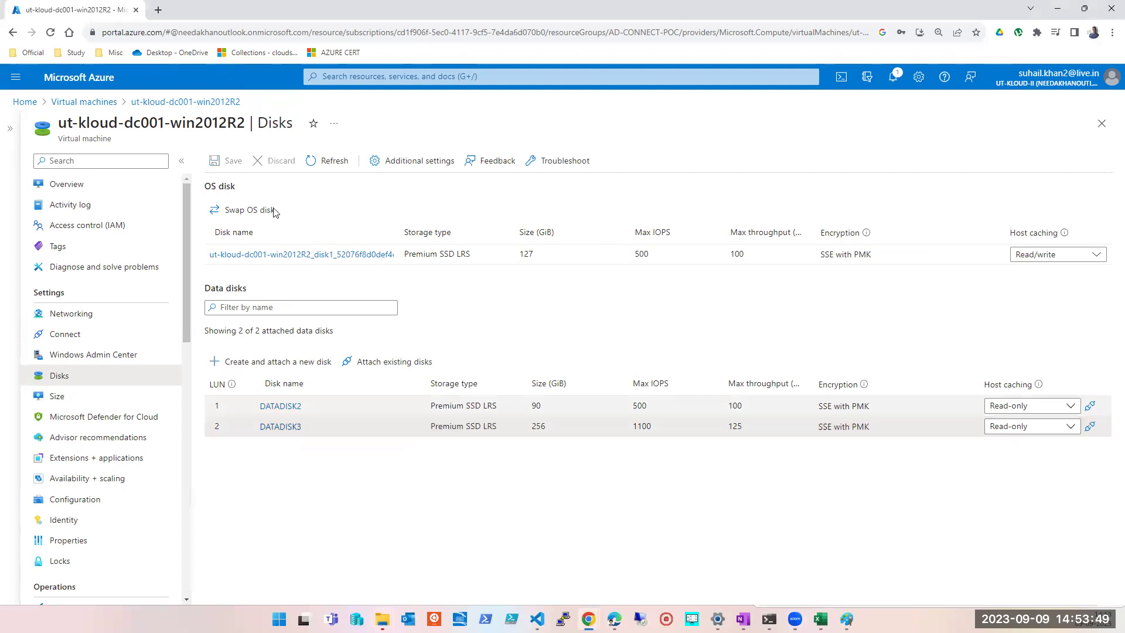
- Attach existing disk datadisk1 to the rollback-ut-kloud-dc001-win2012R2 VM and save
{"action": "left_click", "coordinate": [1100, 127]}
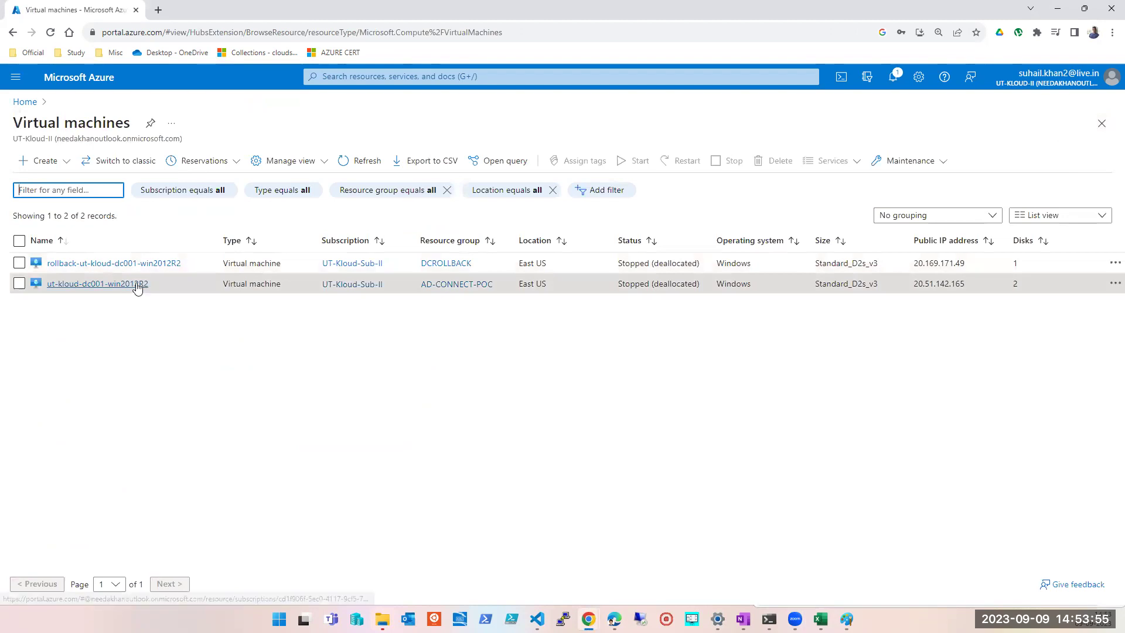
{"action": "left_click", "coordinate": [73, 267]}
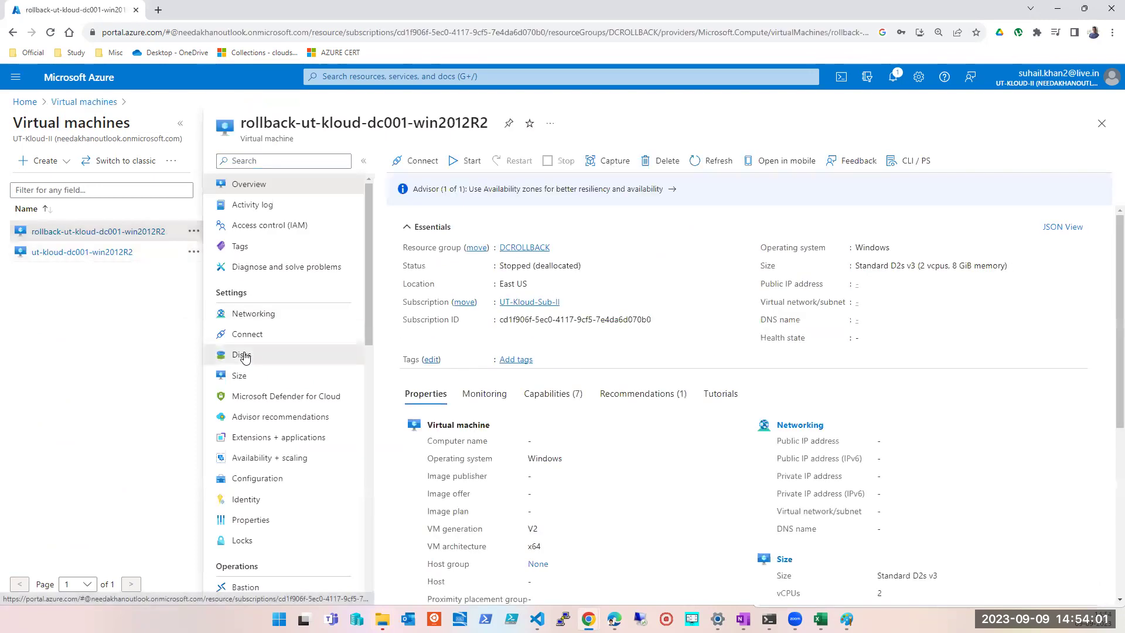
{"action": "left_click", "coordinate": [242, 355]}
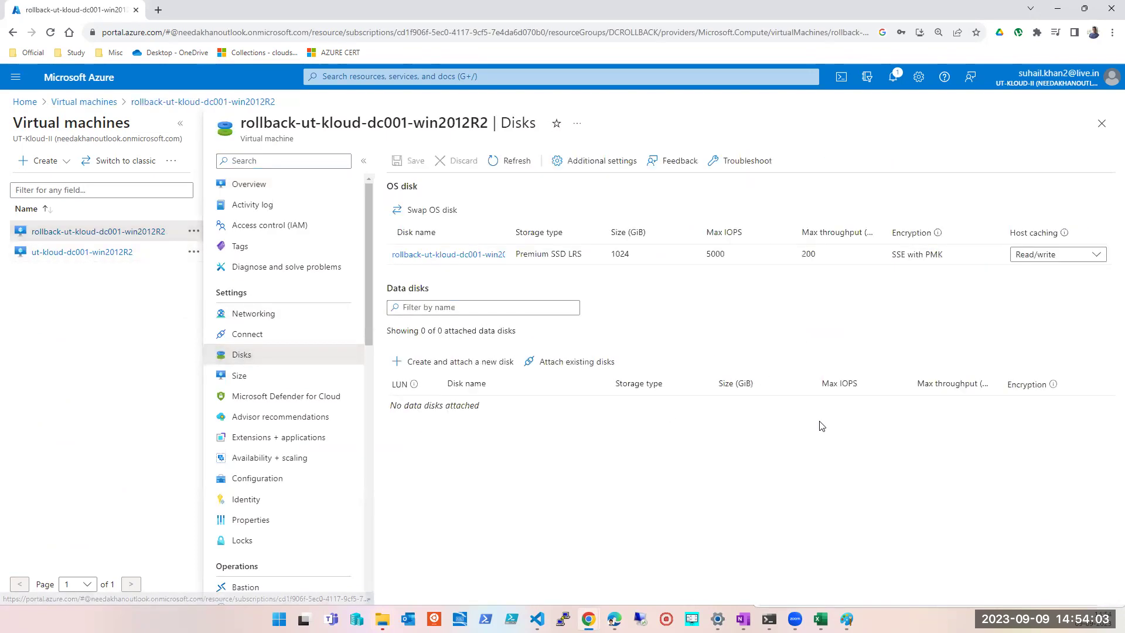
{"action": "left_click", "coordinate": [554, 363]}
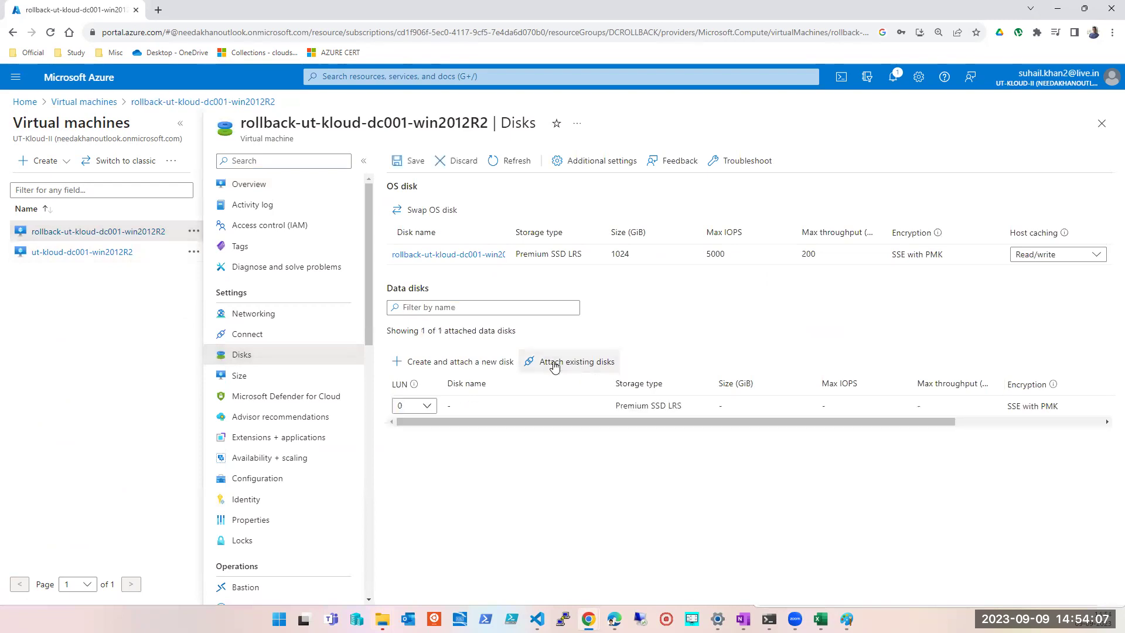
{"action": "left_click", "coordinate": [595, 407]}
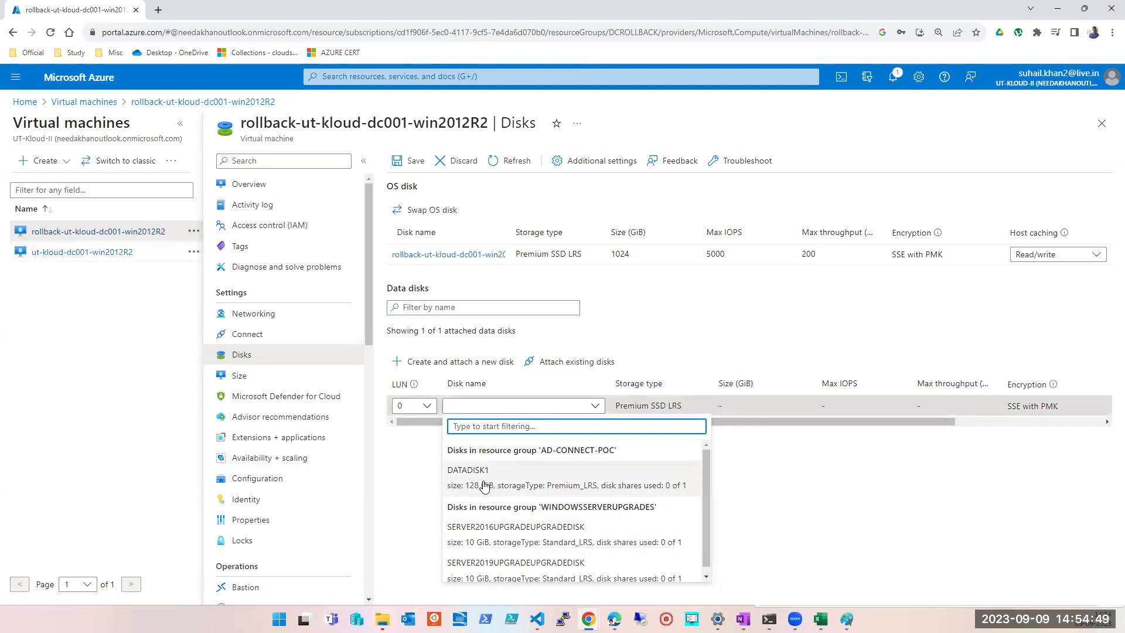
{"action": "left_click", "coordinate": [483, 478]}
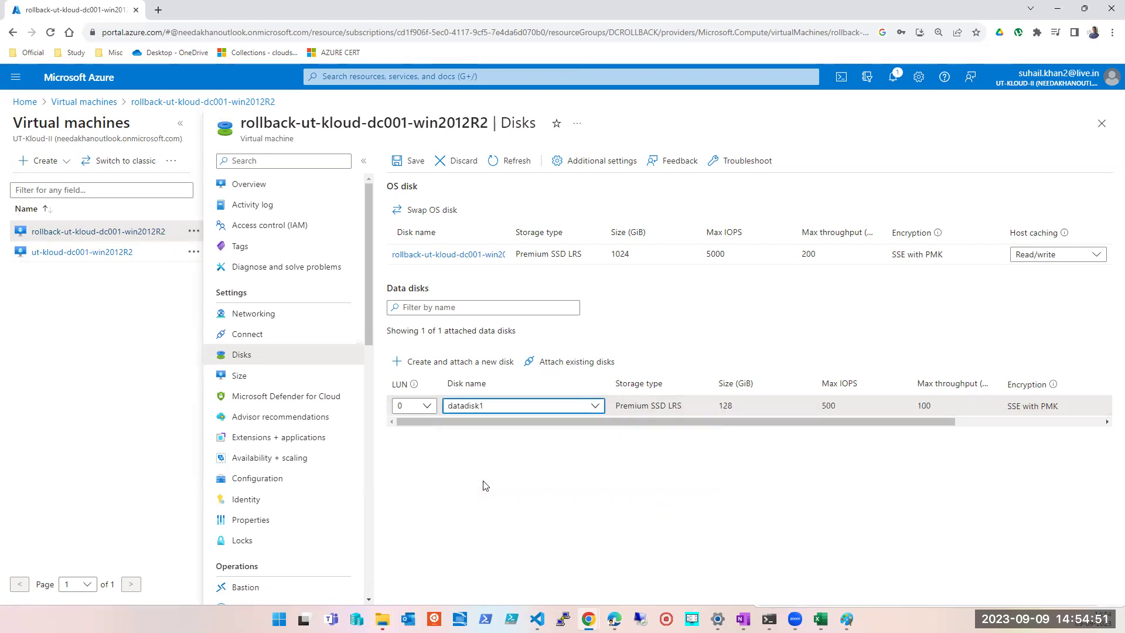
{"action": "left_click", "coordinate": [412, 161]}
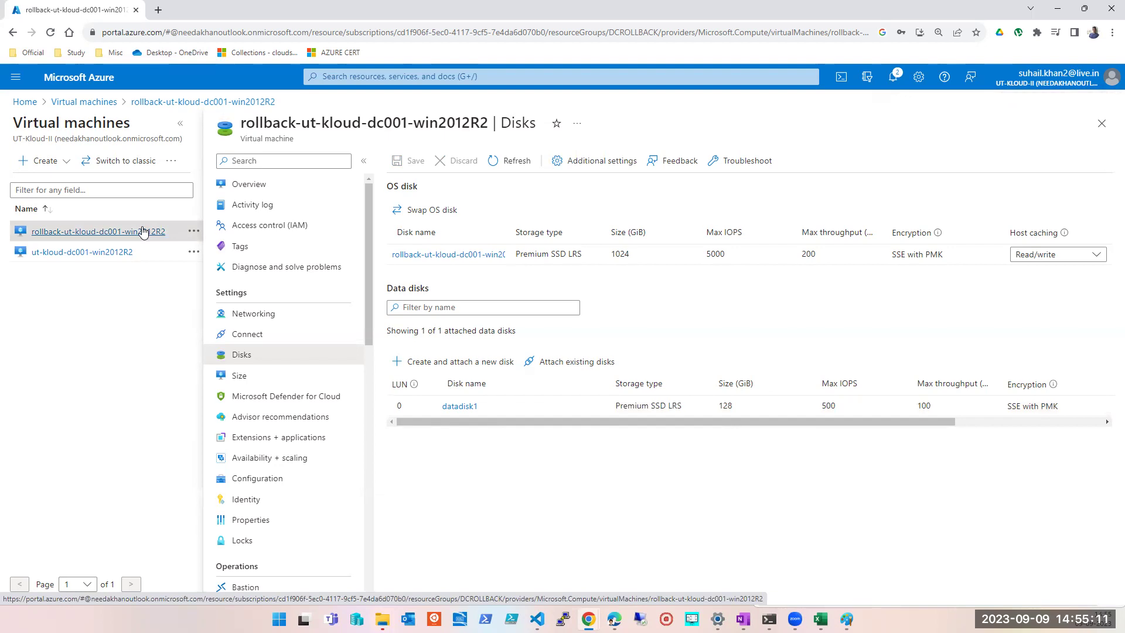
- Detach datadisk1 from the rollback VM again and save, leaving no data disks
{"action": "scroll", "coordinate": [928, 417], "scroll_direction": "right", "scroll_amount": 1}
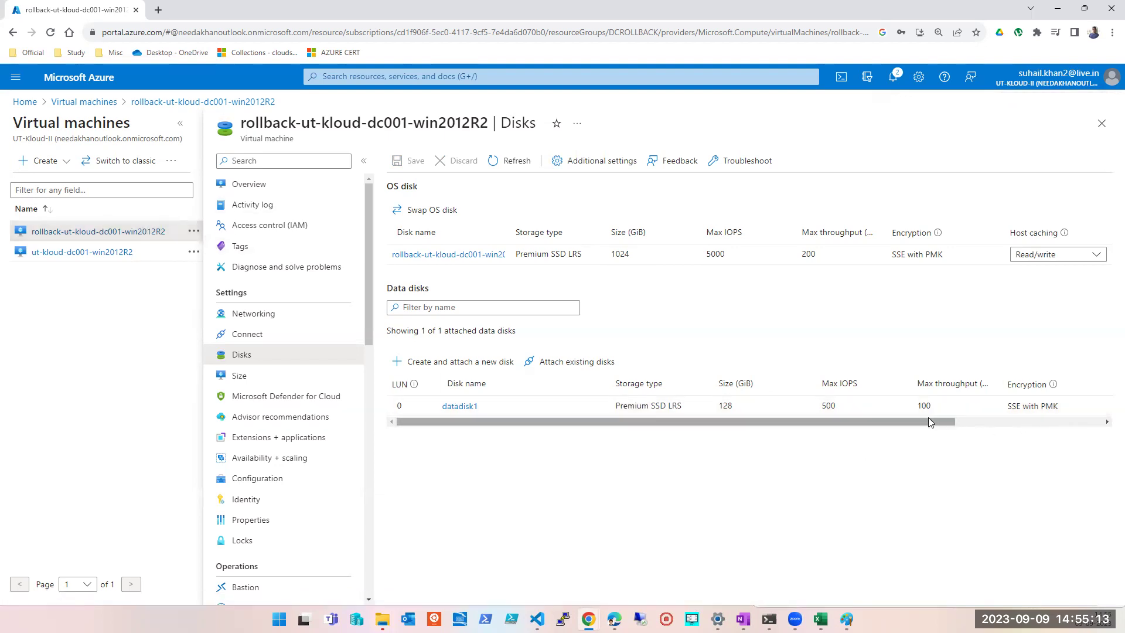
{"action": "scroll", "coordinate": [1018, 422], "scroll_direction": "right", "scroll_amount": 3}
{"action": "left_click", "coordinate": [1095, 406]}
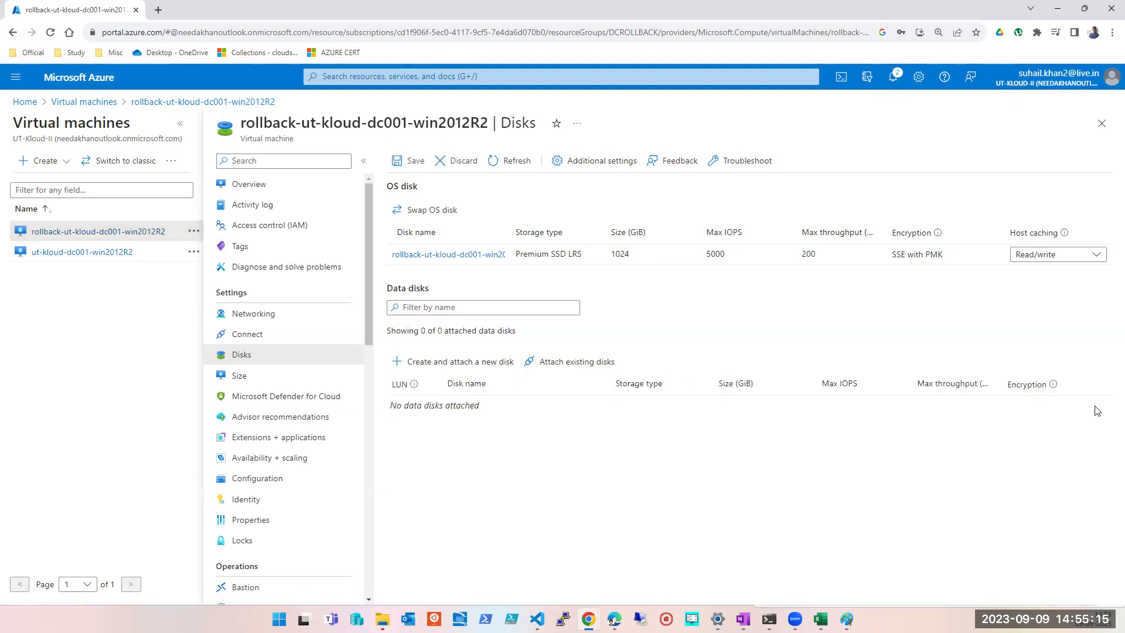
{"action": "left_click", "coordinate": [399, 162]}
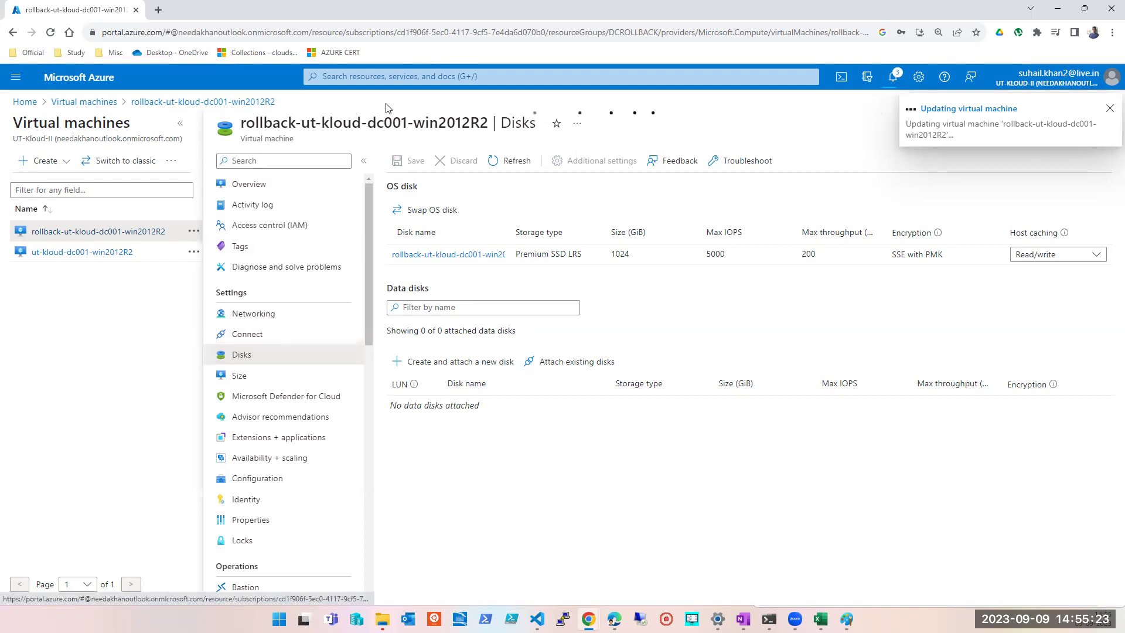
- Go to the Disks list from Recent services, select datadisk1 and open its page
{"action": "left_click", "coordinate": [411, 78]}
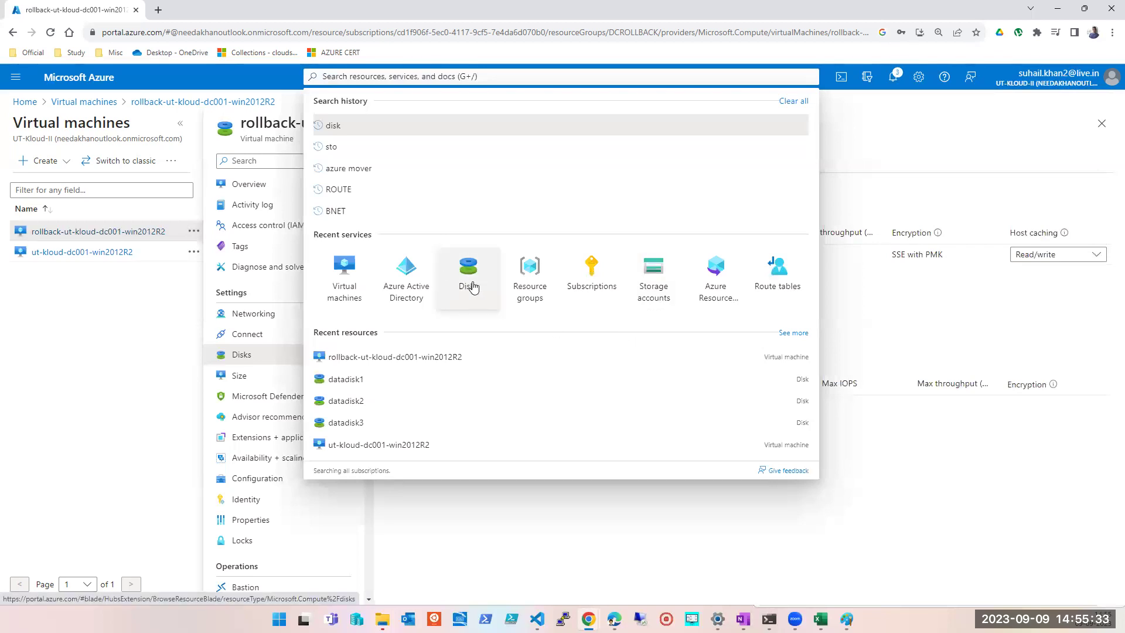
{"action": "left_click", "coordinate": [468, 267]}
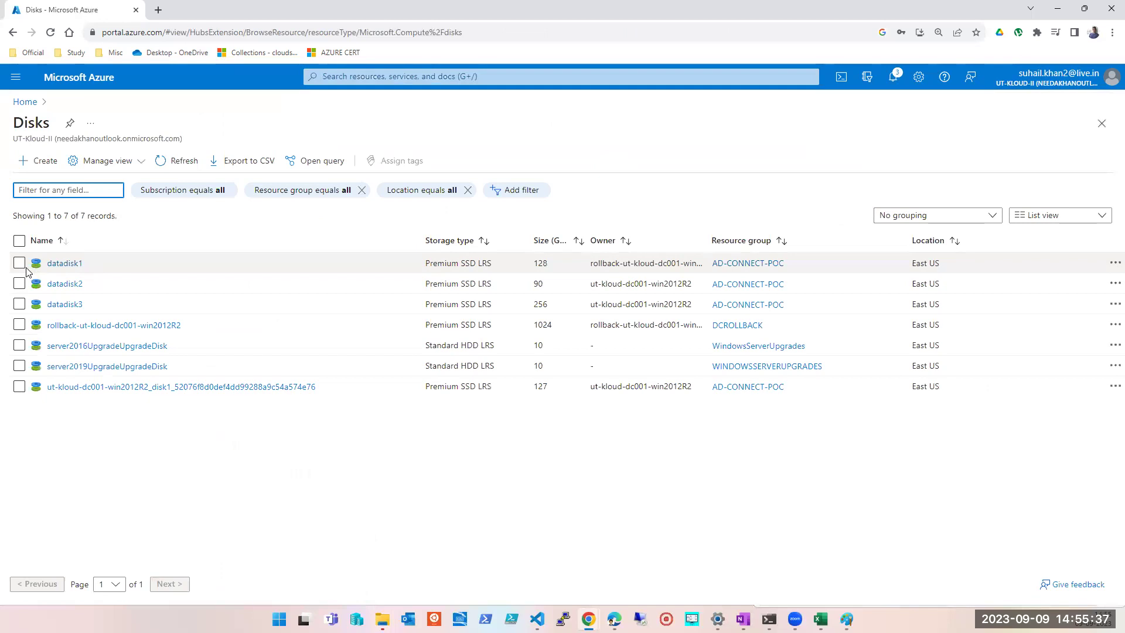
{"action": "left_click", "coordinate": [24, 260]}
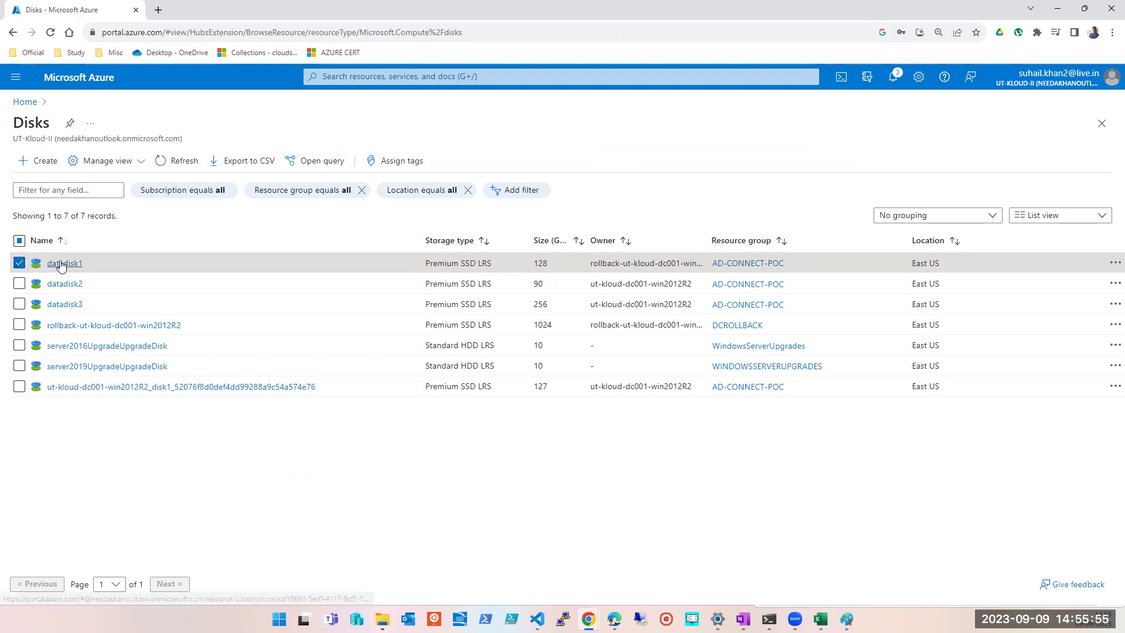
{"action": "left_click", "coordinate": [56, 262]}
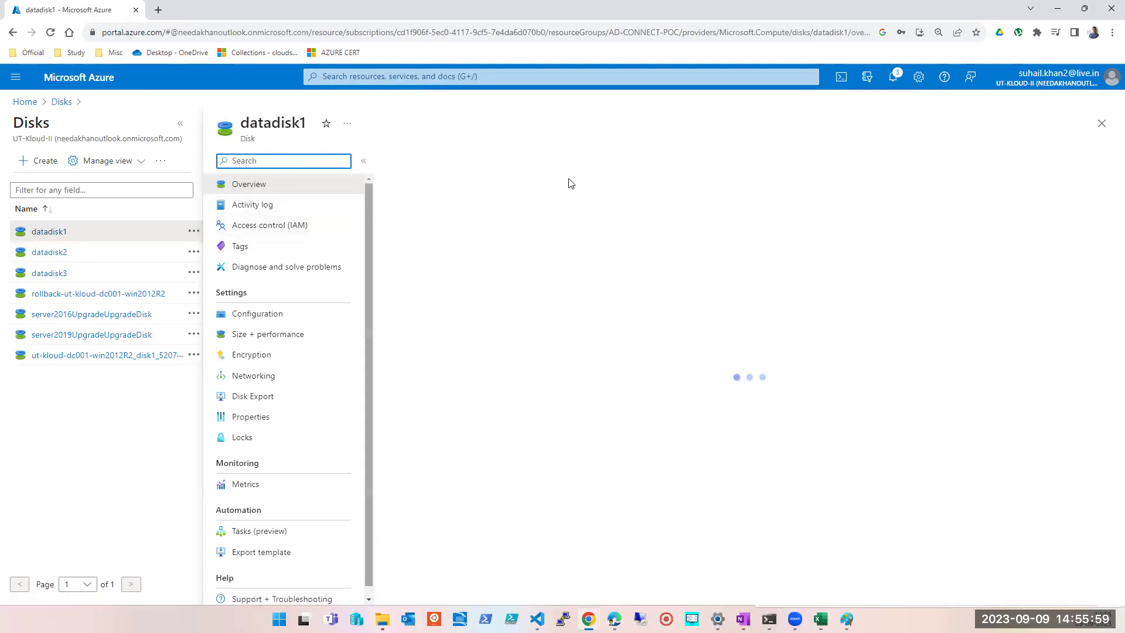
- Cancel the delete prompt for datadisk1, then reopen it to check its Unattached state
{"action": "left_click", "coordinate": [687, 162]}
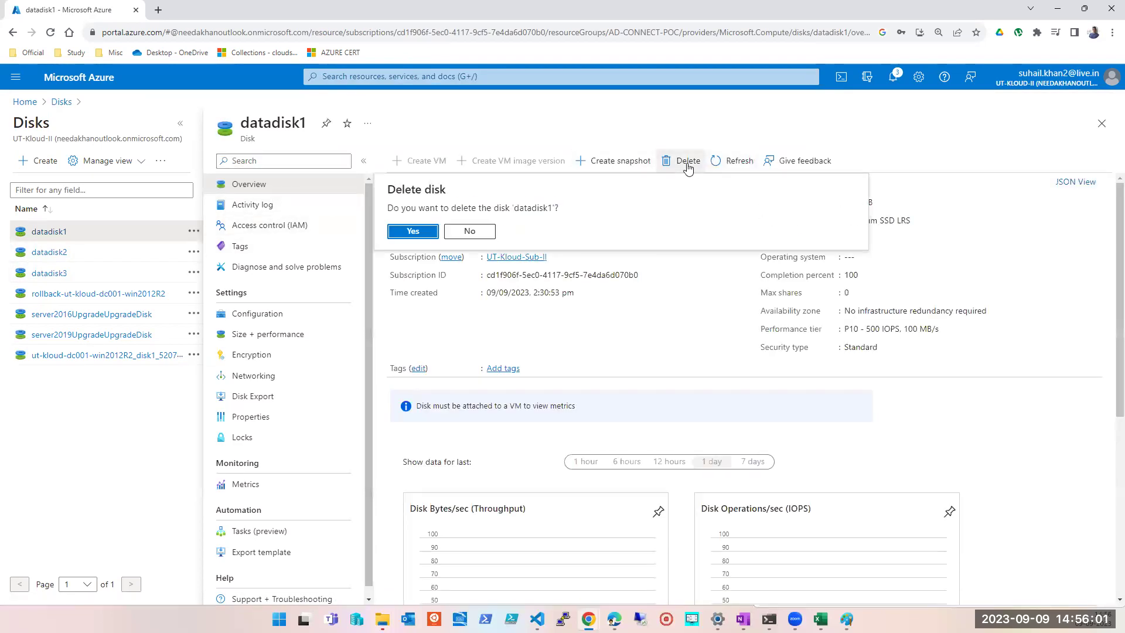
{"action": "left_click", "coordinate": [474, 234]}
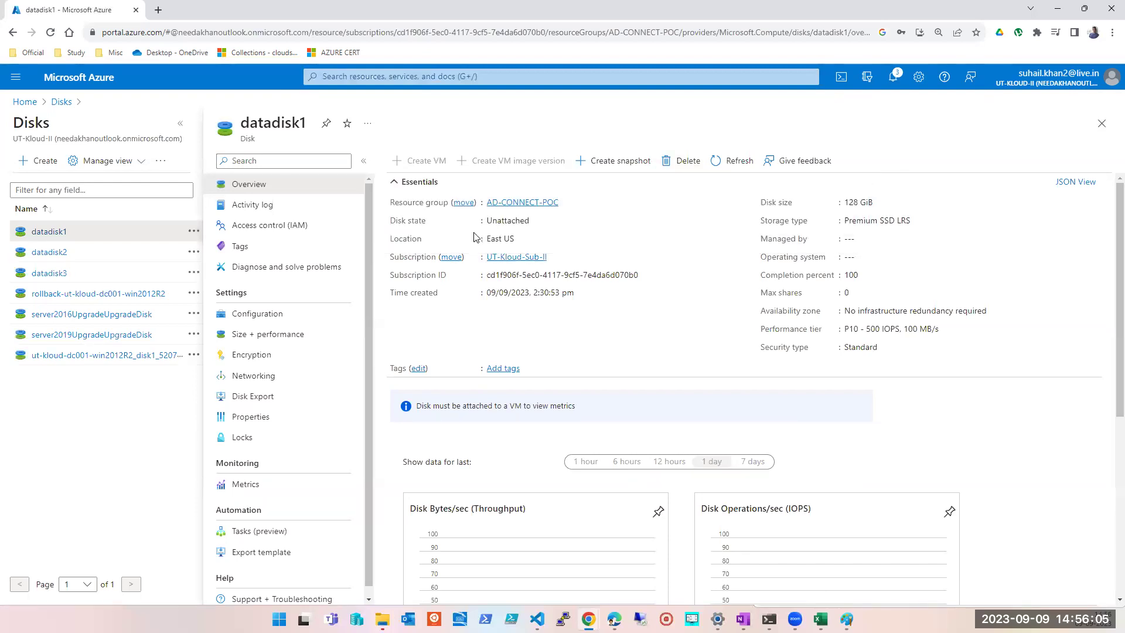
{"action": "left_click", "coordinate": [1101, 123]}
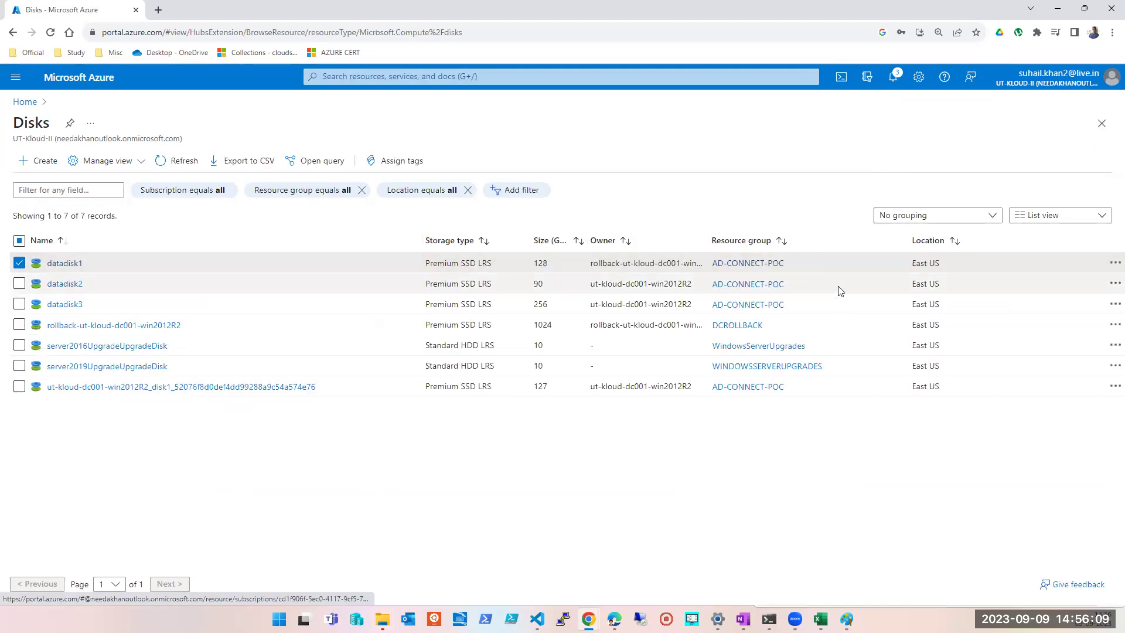
{"action": "left_click", "coordinate": [73, 265]}
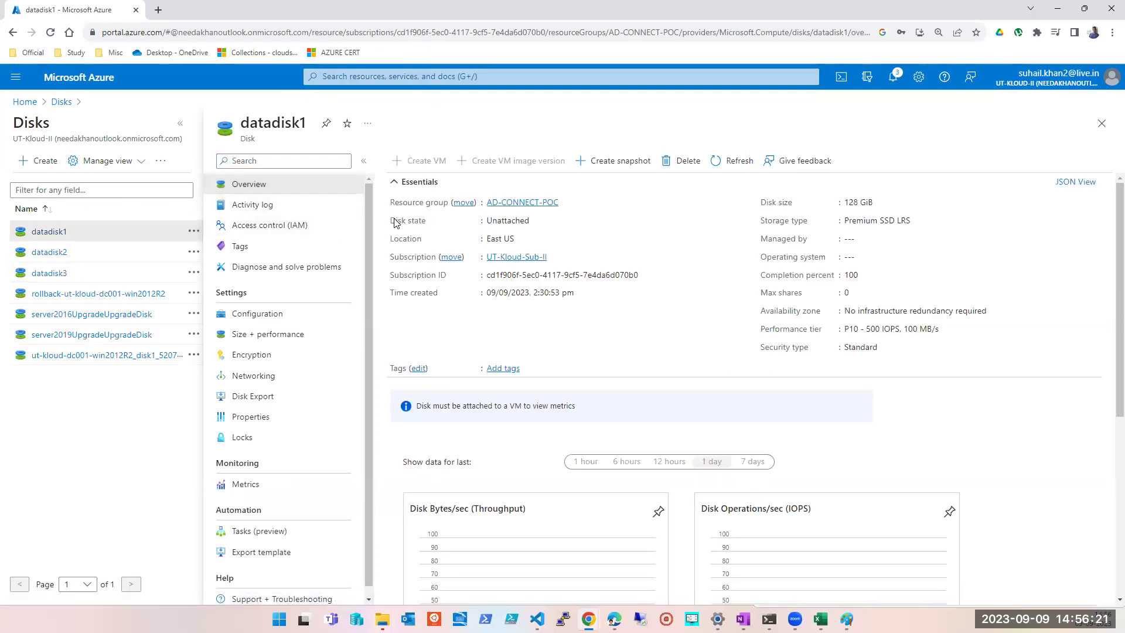
{"action": "left_click_drag", "start_coordinate": [393, 227], "coordinate": [447, 224]}
{"action": "double_click", "coordinate": [535, 220]}
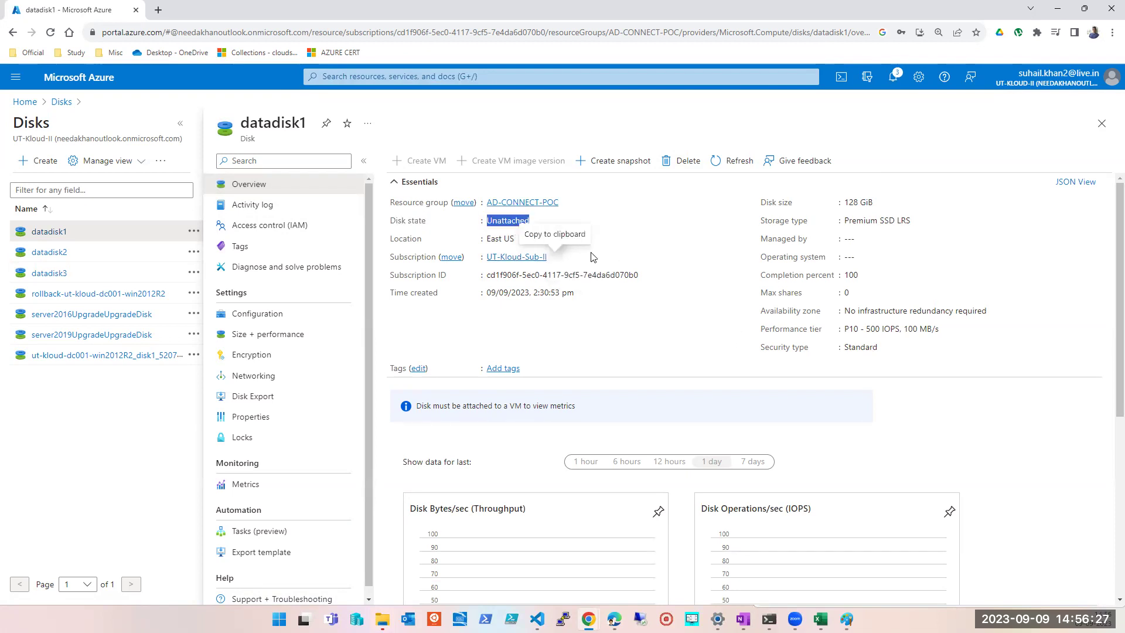
{"action": "left_click", "coordinate": [610, 229]}
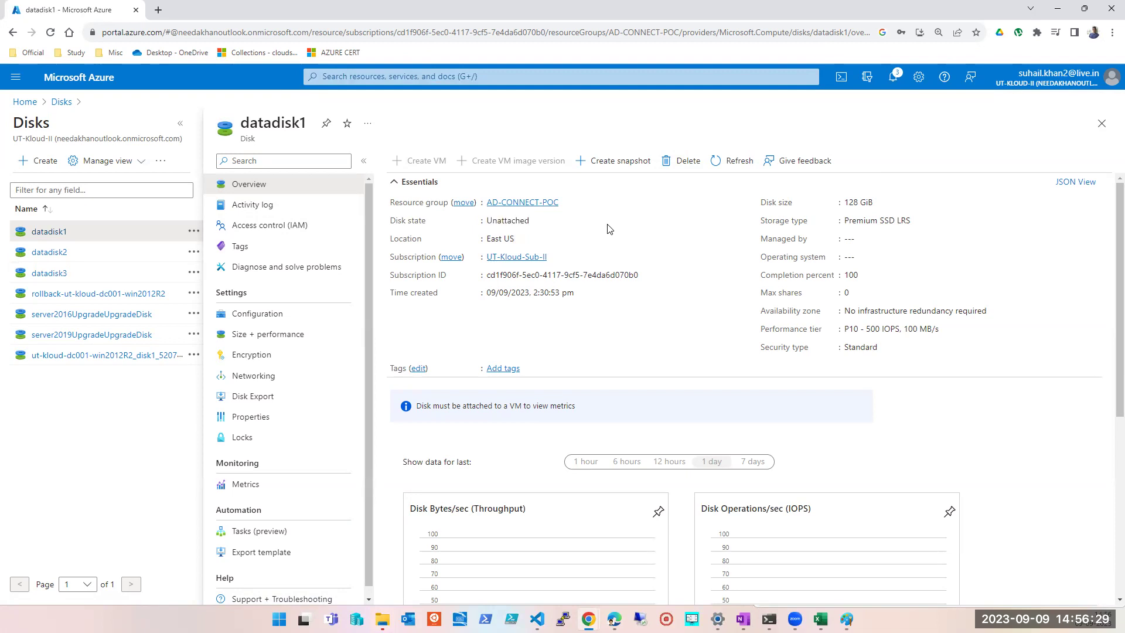
- Verify datadisk2 is Attached and datadisk1 Unattached, then close the details pane
{"action": "left_click", "coordinate": [48, 255]}
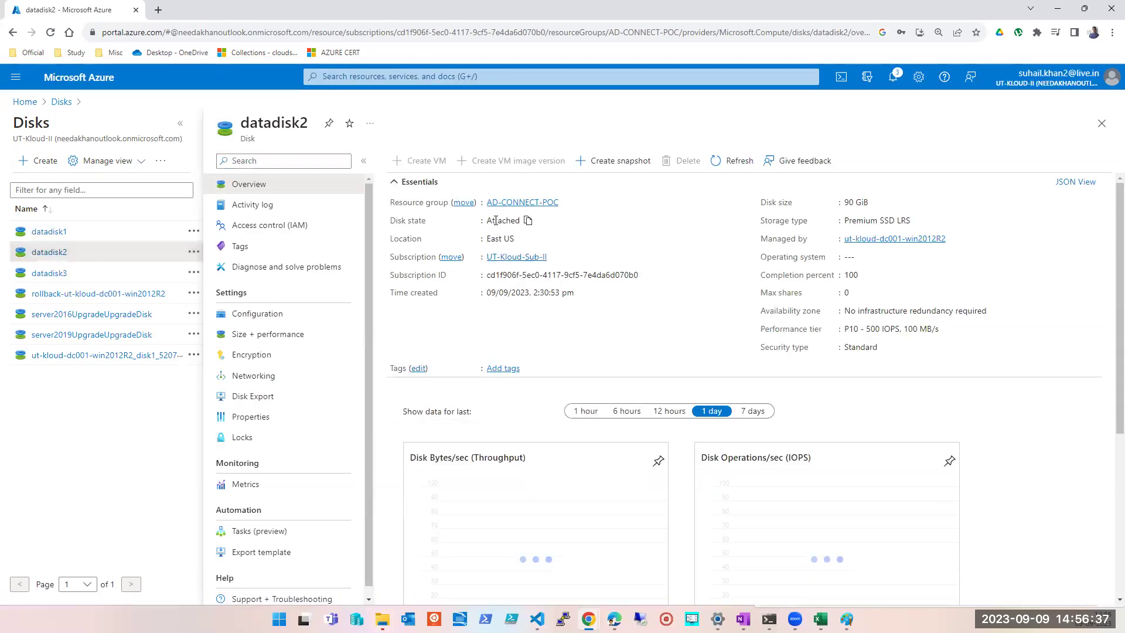
{"action": "double_click", "coordinate": [497, 221]}
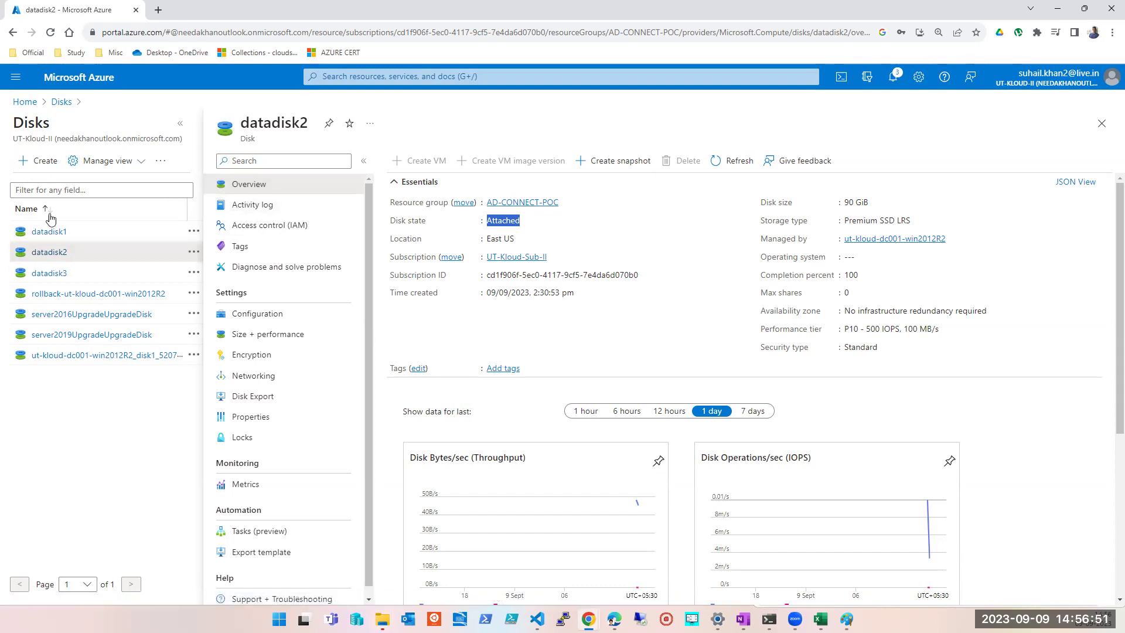
{"action": "left_click", "coordinate": [49, 232]}
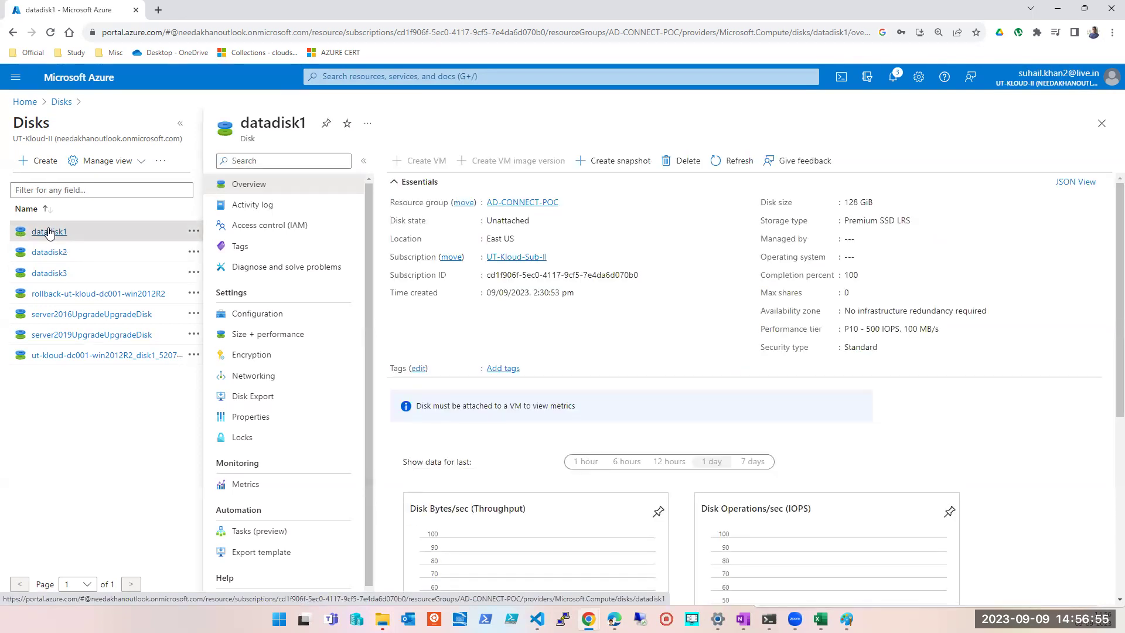
{"action": "double_click", "coordinate": [257, 125]}
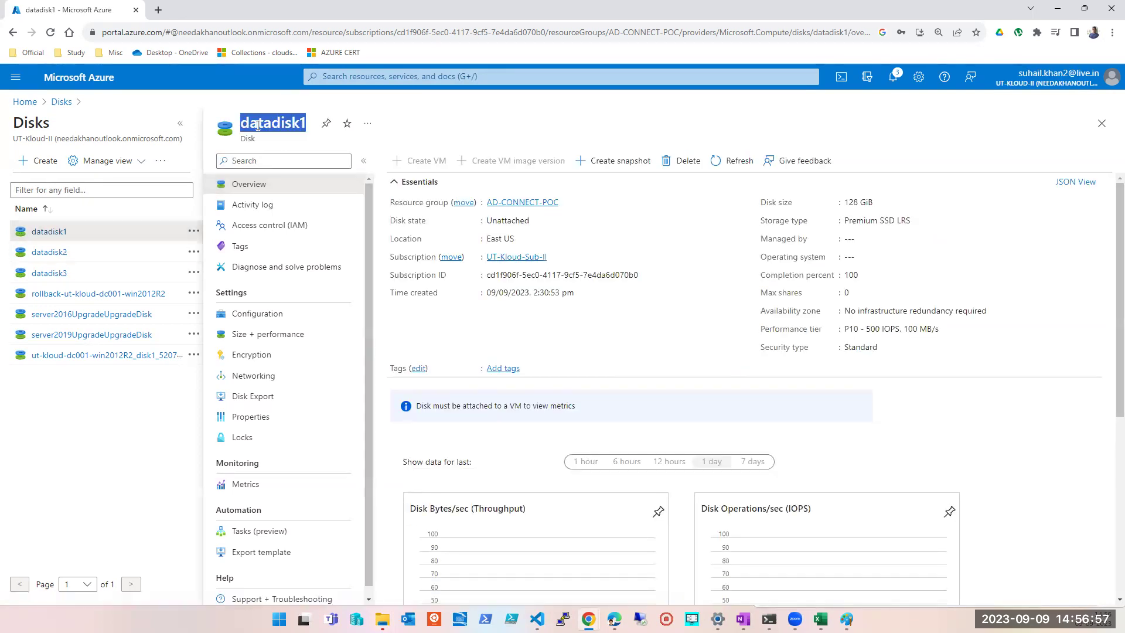
{"action": "double_click", "coordinate": [508, 220]}
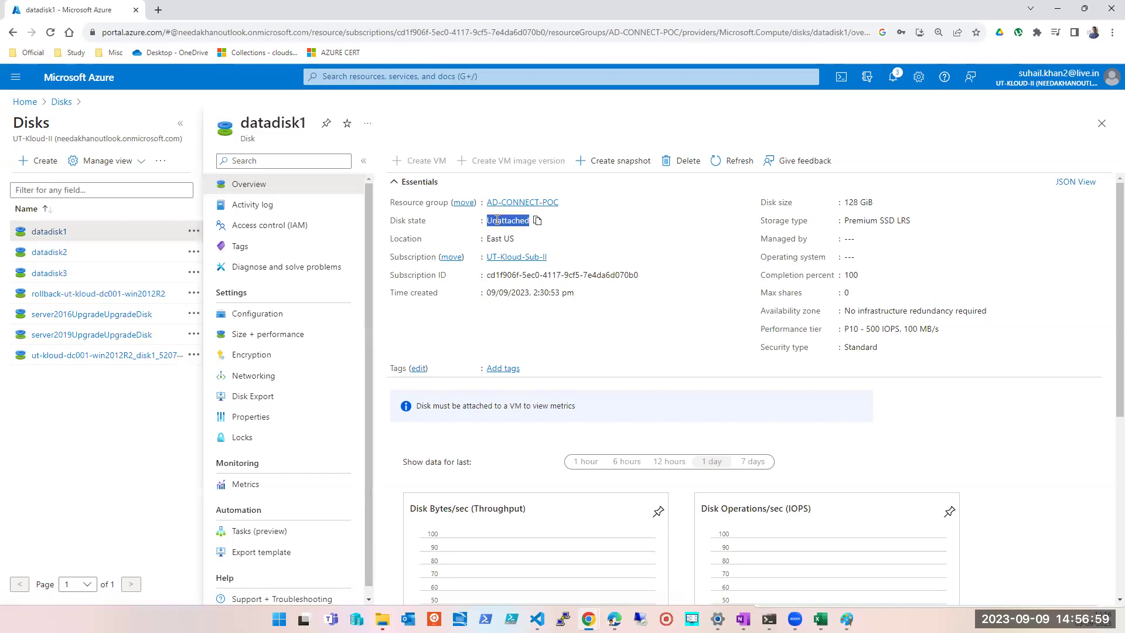
{"action": "left_click", "coordinate": [1097, 127]}
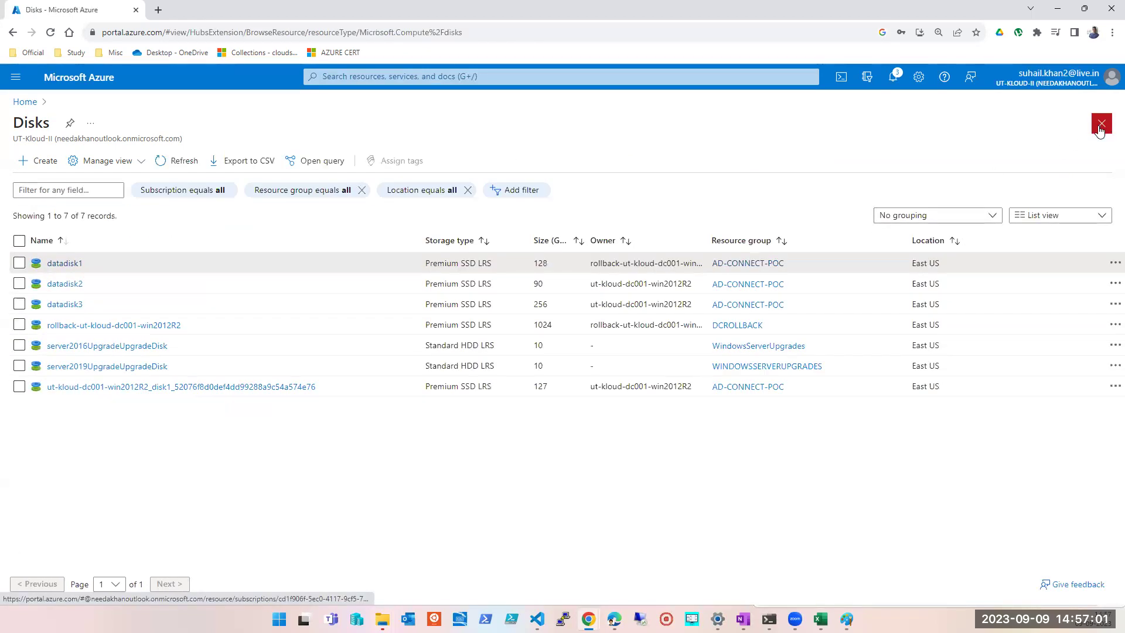
- Start a new virtual machine in resource group DCROLLBACK named NEWMACHINE
{"action": "left_click", "coordinate": [1099, 124]}
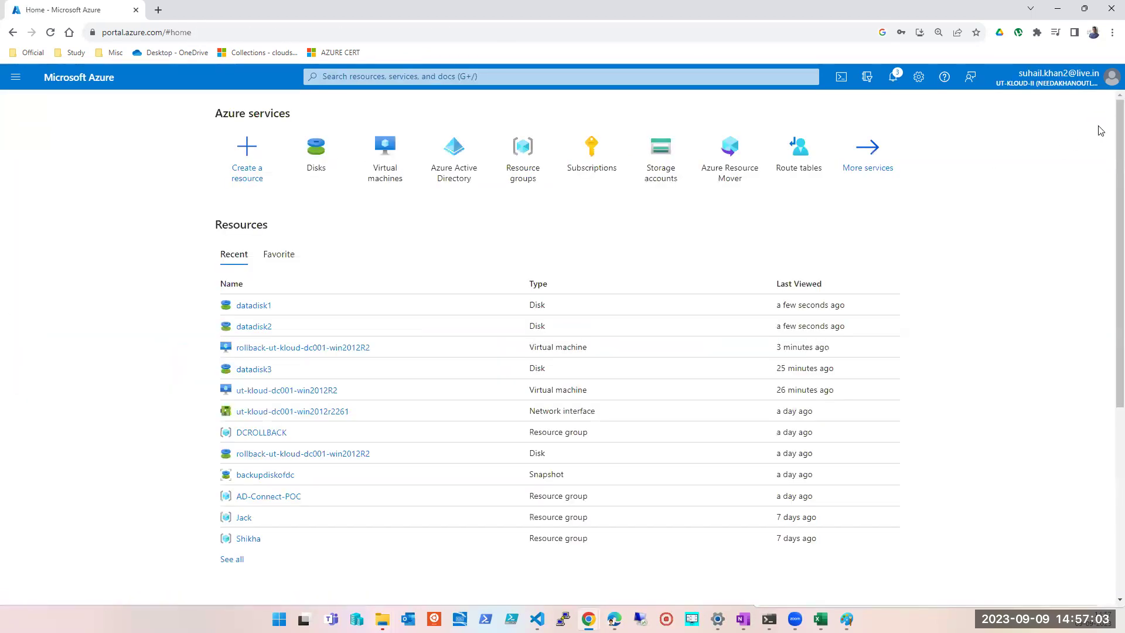
{"action": "left_click", "coordinate": [376, 172]}
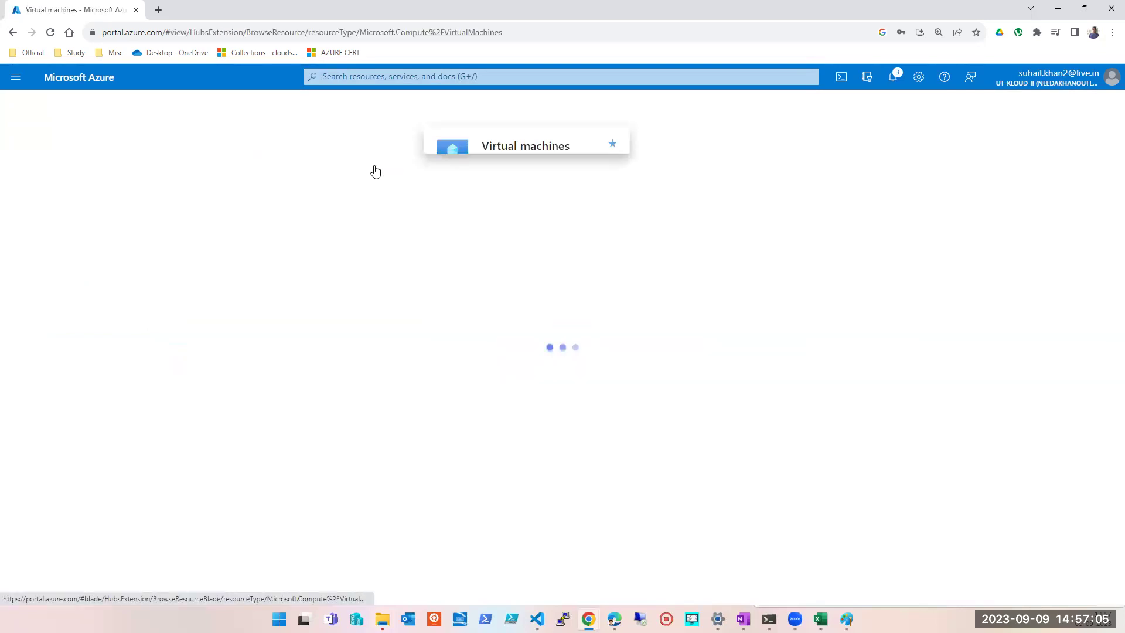
{"action": "left_click", "coordinate": [39, 162]}
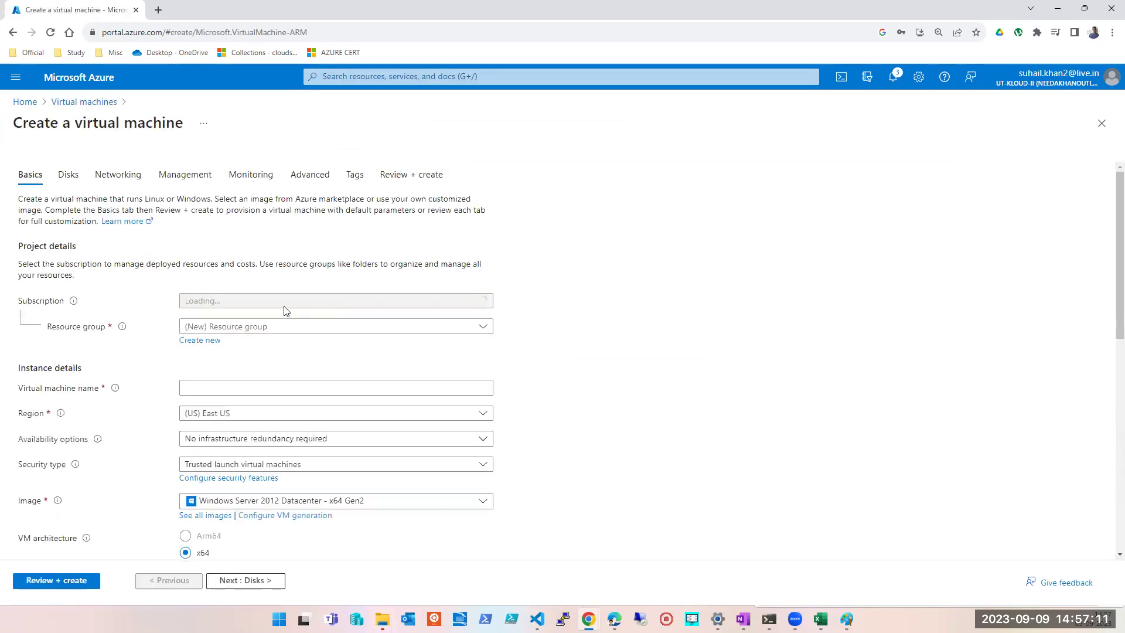
{"action": "left_click", "coordinate": [282, 330]}
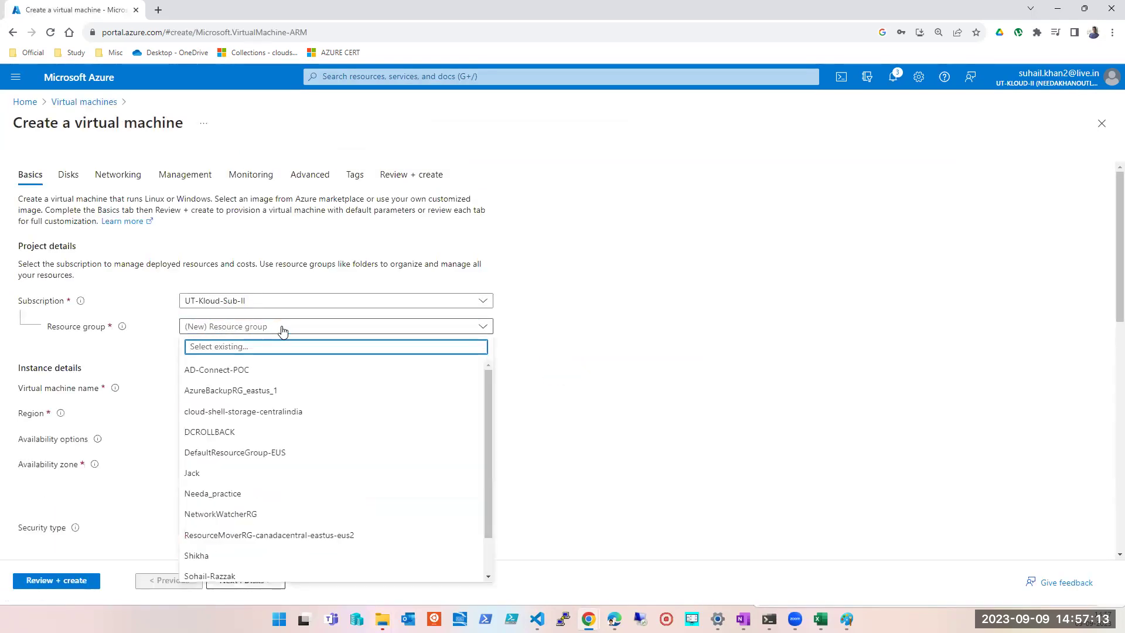
{"action": "left_click", "coordinate": [258, 374]}
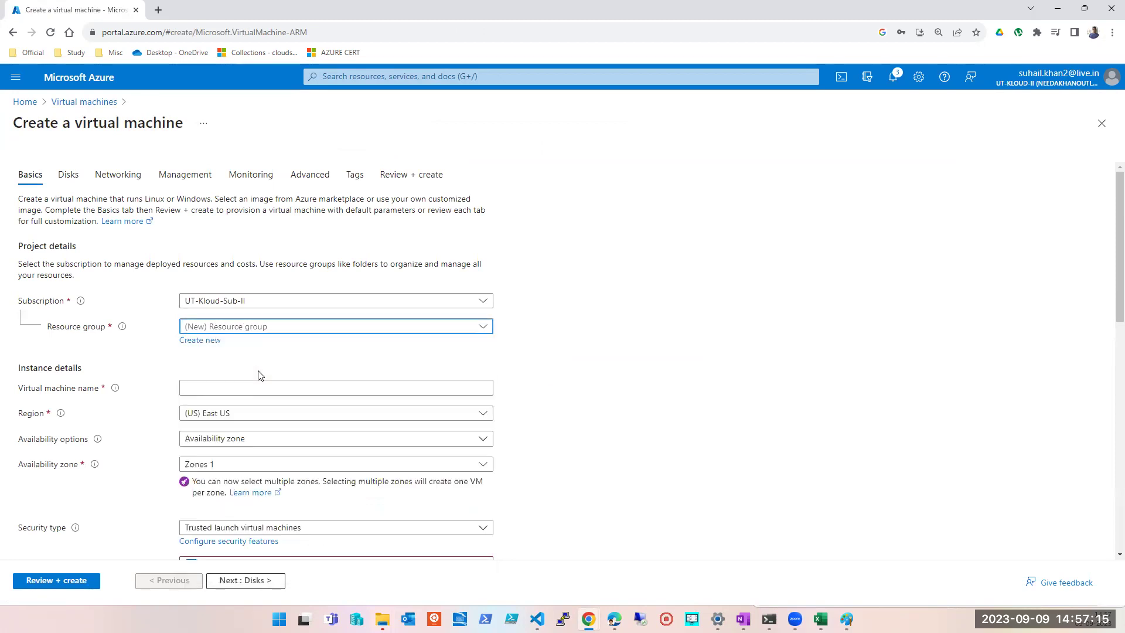
{"action": "left_click", "coordinate": [256, 328]}
{"action": "left_click", "coordinate": [225, 432]}
{"action": "left_click", "coordinate": [227, 389]}
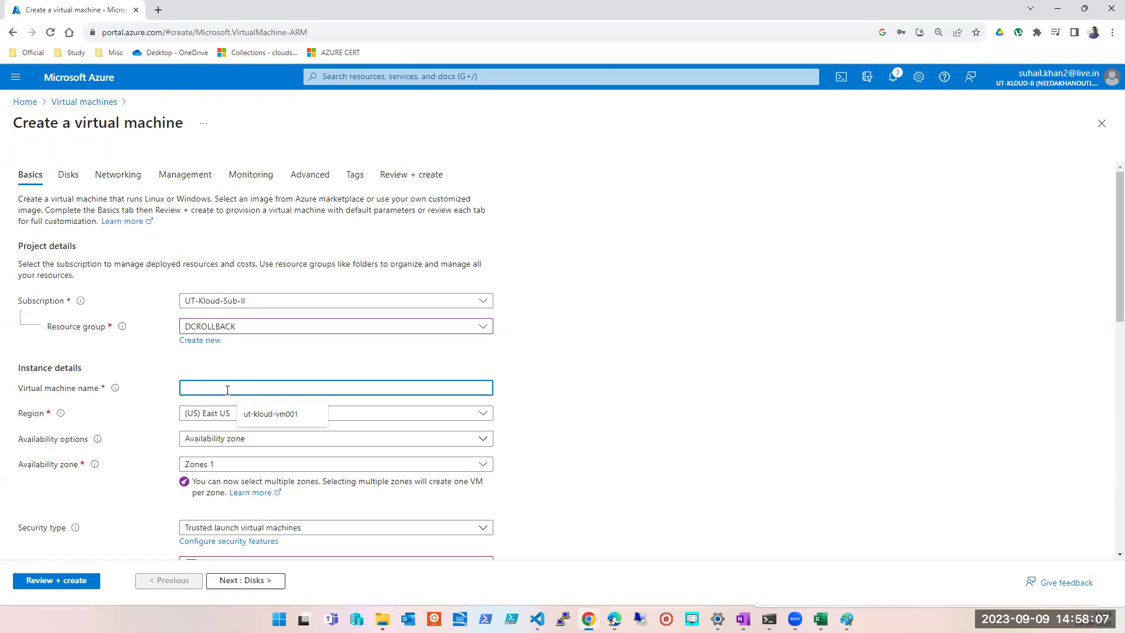
{"action": "type", "text": "NEWMACHINE"}
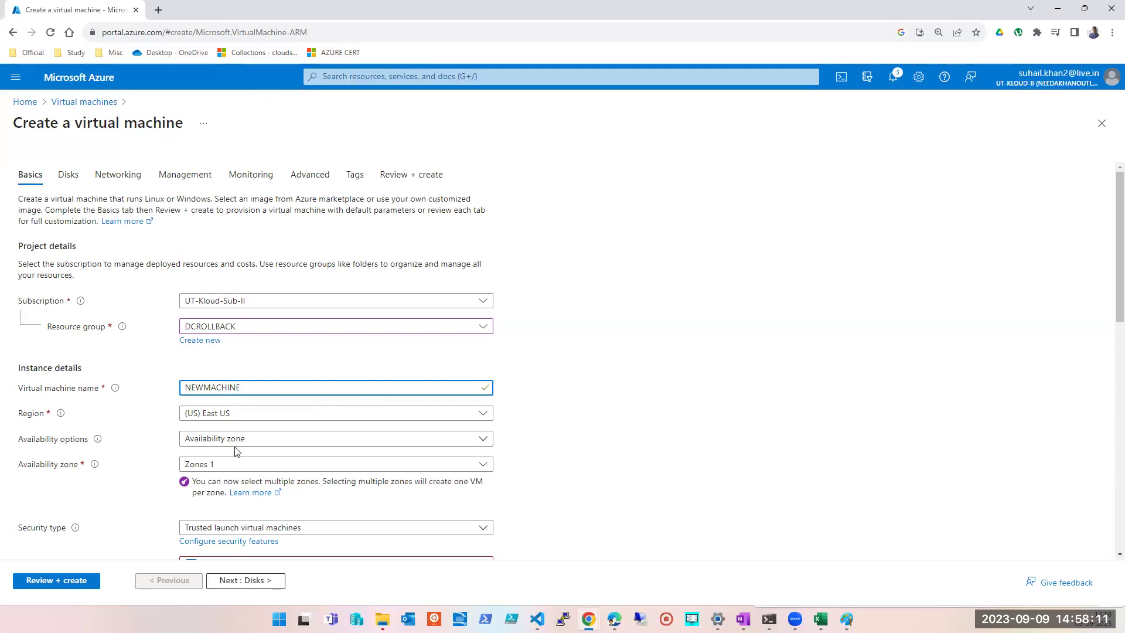
- Set availability to no infrastructure redundancy and the image to Windows Server 2016 Datacenter x64 Gen2
{"action": "left_click", "coordinate": [235, 441]}
{"action": "left_click", "coordinate": [232, 462]}
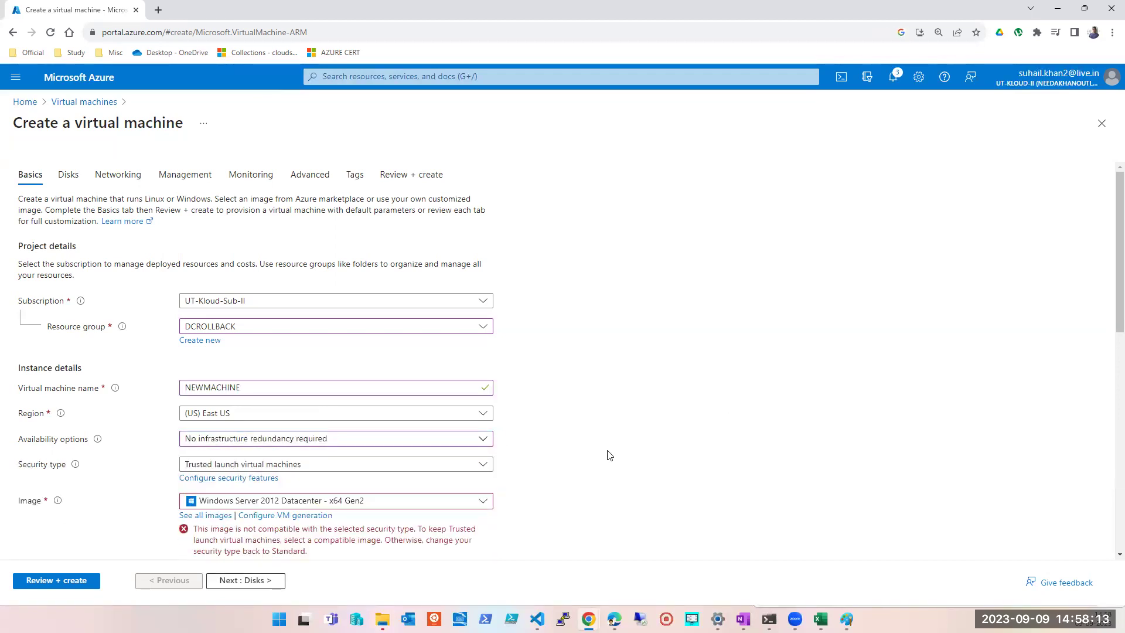
{"action": "scroll", "coordinate": [209, 452], "scroll_direction": "down", "scroll_amount": 3}
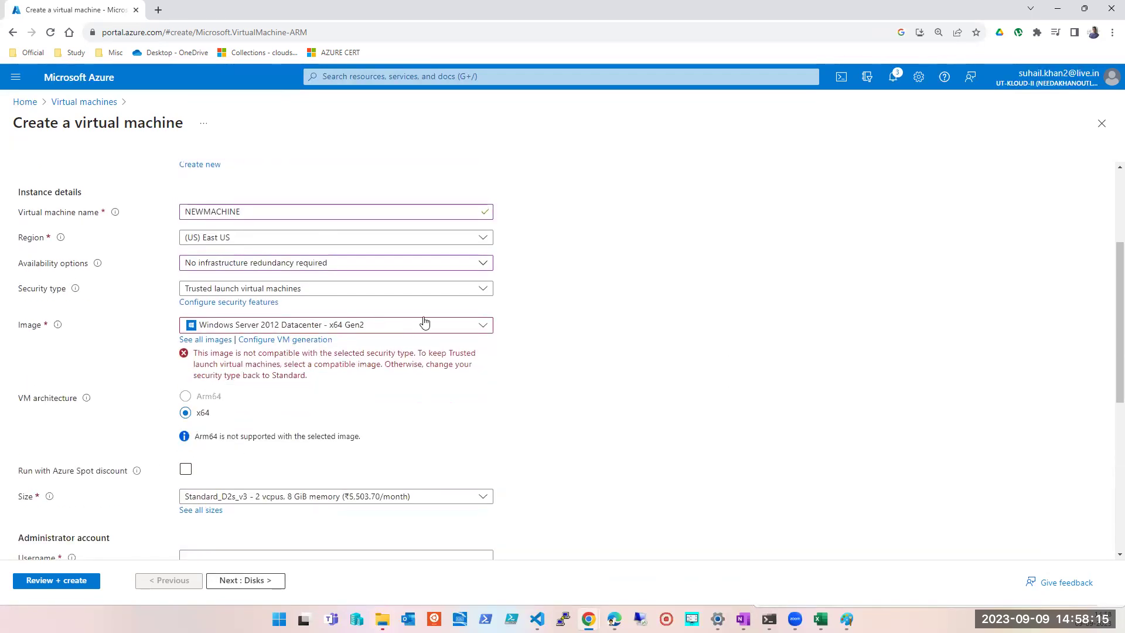
{"action": "left_click", "coordinate": [345, 332]}
{"action": "left_click", "coordinate": [278, 431]}
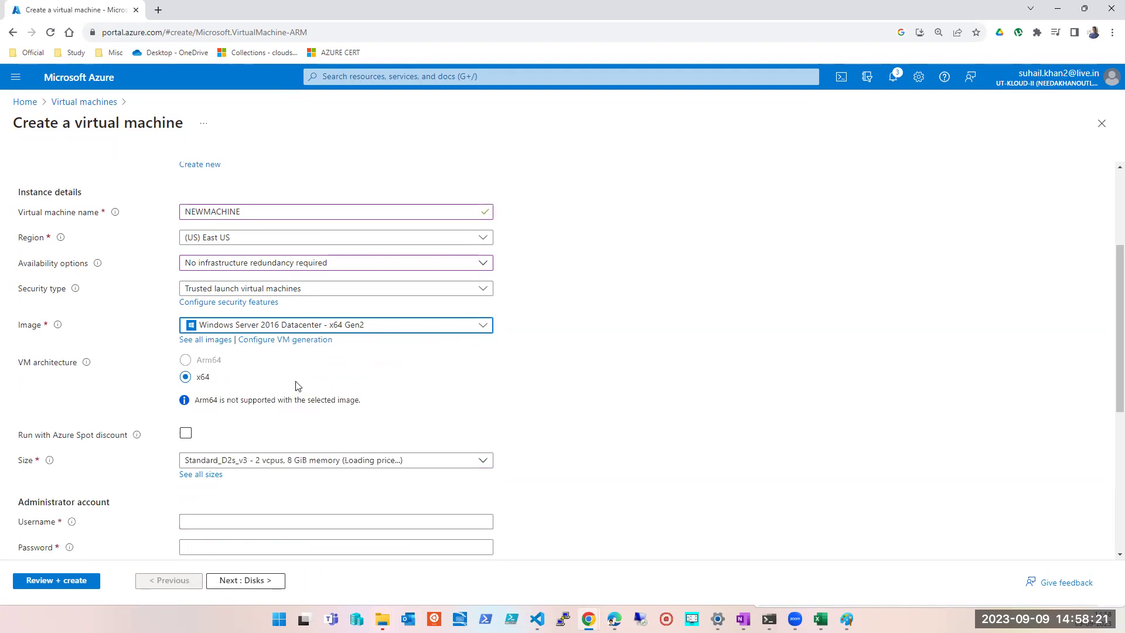
- Enter the administrator username and password, confirming the password
{"action": "scroll", "coordinate": [267, 460], "scroll_direction": "down", "scroll_amount": 1}
{"action": "left_click", "coordinate": [232, 464]}
{"action": "key", "text": "Down"}
{"action": "key", "text": "Return"}
{"action": "key", "text": "Tab"}
{"action": "type", "text": "********"}
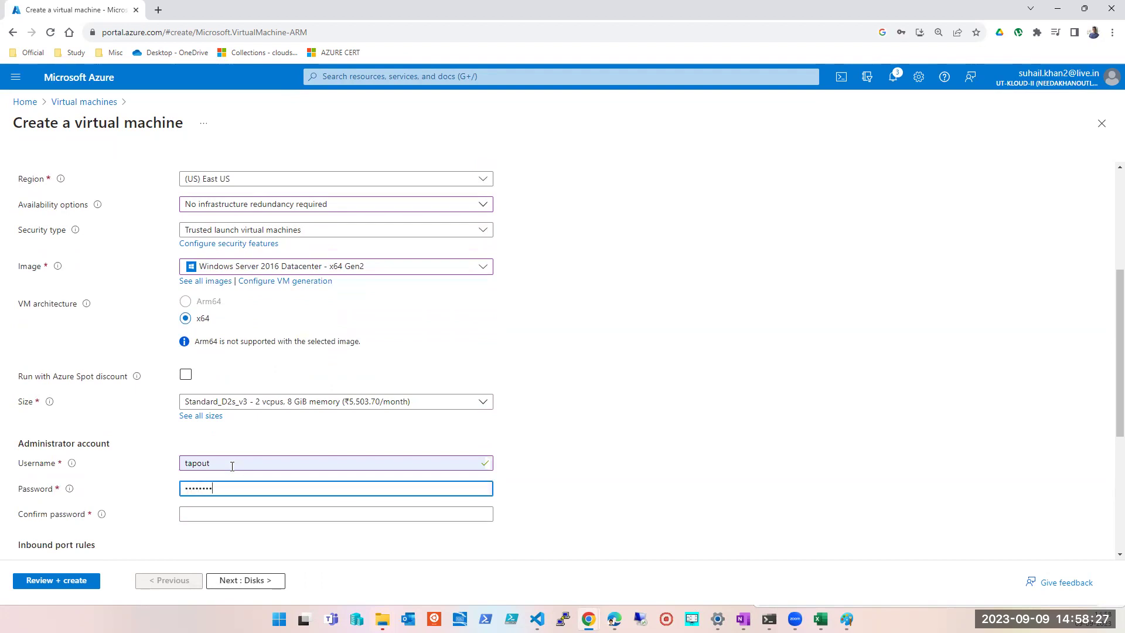
{"action": "type", "text": "**"}
{"action": "key", "text": "Tab"}
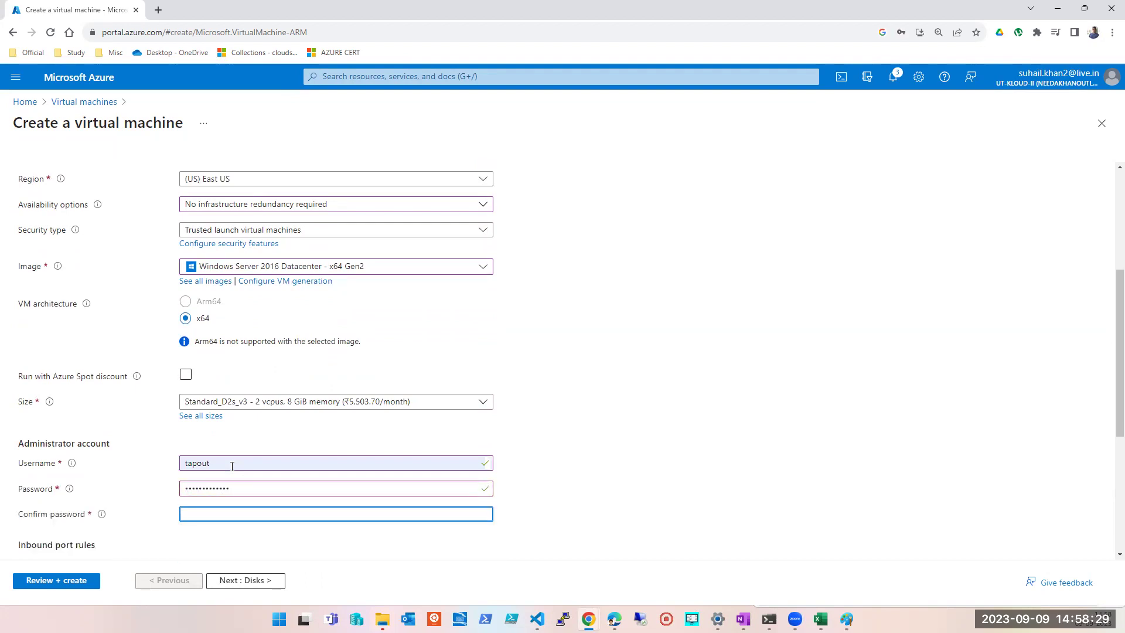
{"action": "type", "text": "*************"}
{"action": "scroll", "coordinate": [232, 466], "scroll_direction": "down", "scroll_amount": 3}
{"action": "scroll", "coordinate": [231, 504], "scroll_direction": "down", "scroll_amount": 1}
- On the Disks step, attach existing datadisk1 (128 GiB Premium SSD LRS) with read-only caching as LUN 0
{"action": "left_click", "coordinate": [242, 578]}
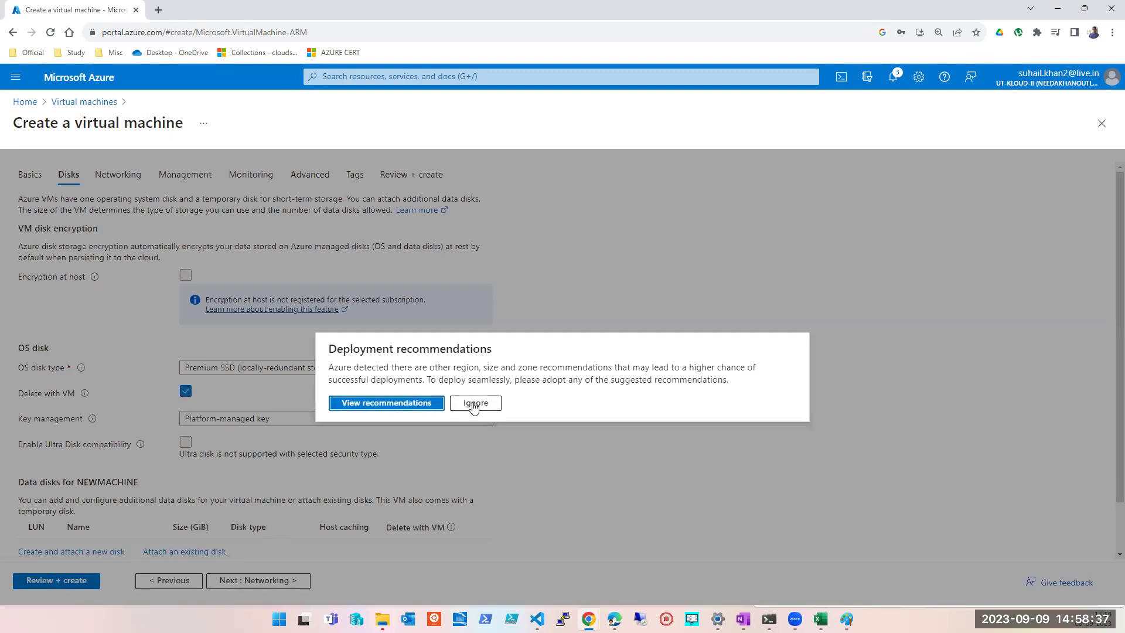
{"action": "left_click", "coordinate": [474, 404]}
{"action": "scroll", "coordinate": [394, 389], "scroll_direction": "down", "scroll_amount": 1}
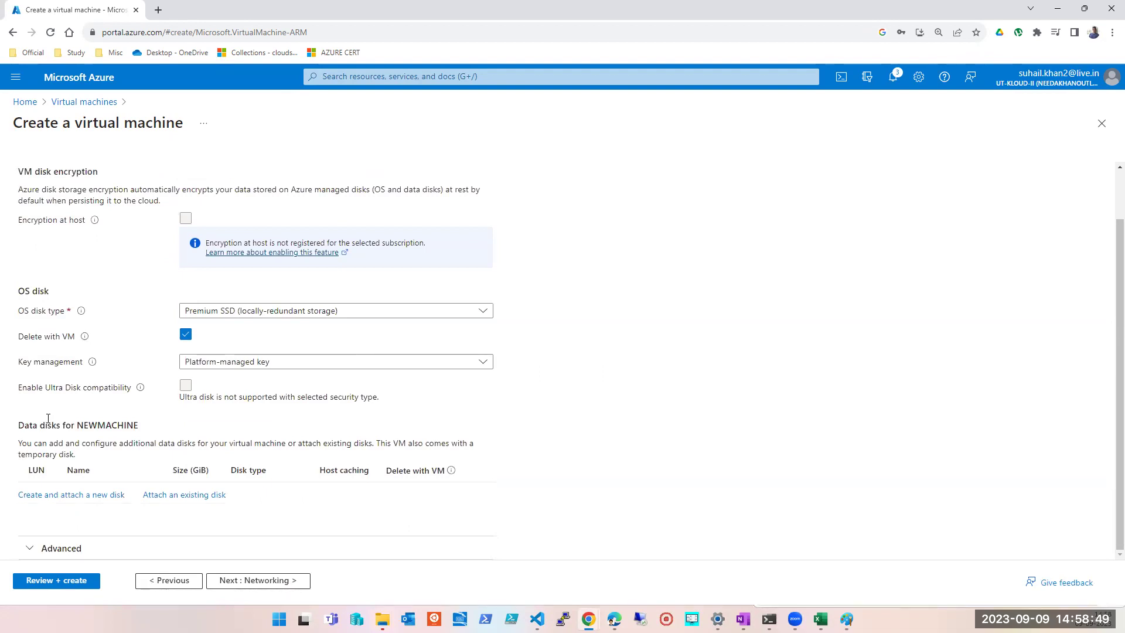
{"action": "left_click", "coordinate": [160, 496]}
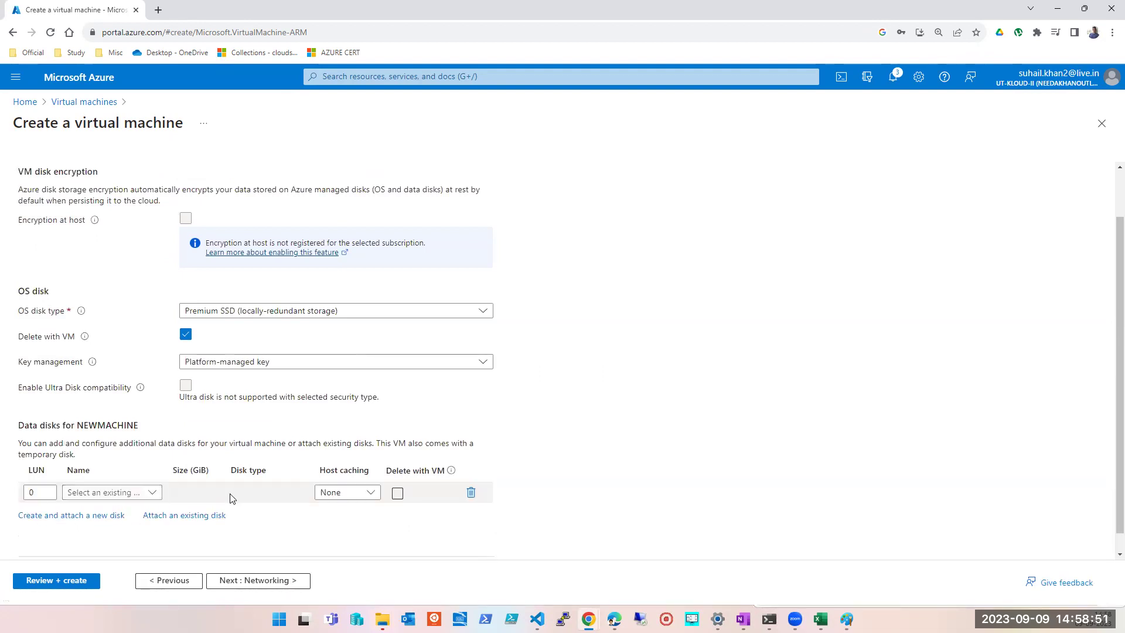
{"action": "left_click", "coordinate": [152, 492]}
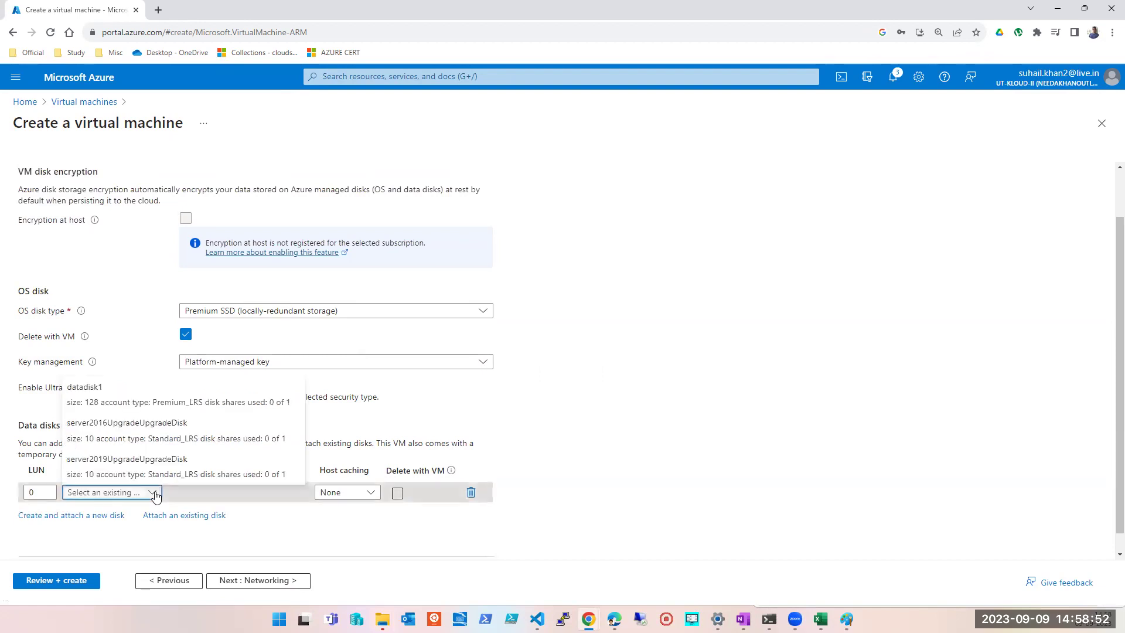
{"action": "left_click", "coordinate": [121, 402]}
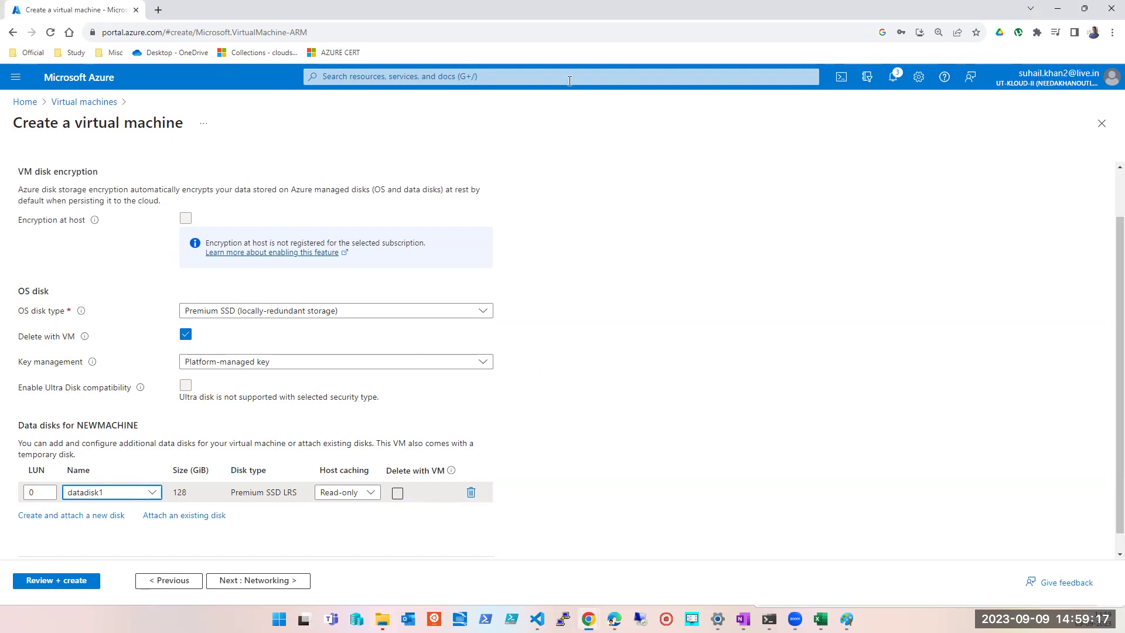
{"action": "left_click", "coordinate": [368, 494]}
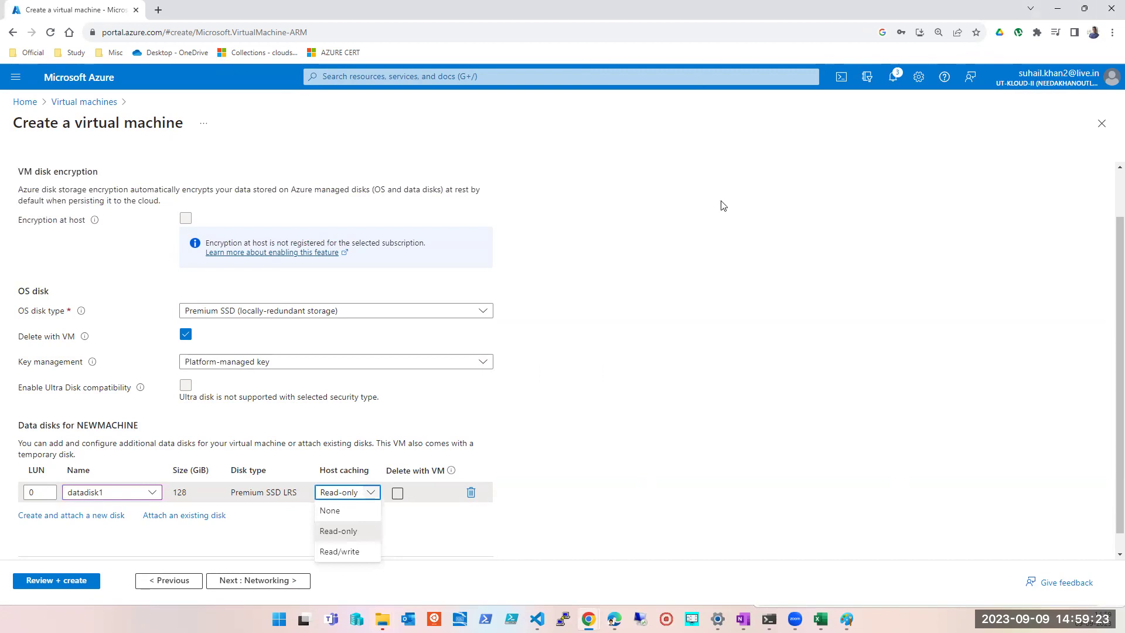
{"action": "left_click", "coordinate": [152, 493]}
{"action": "left_click", "coordinate": [154, 496]}
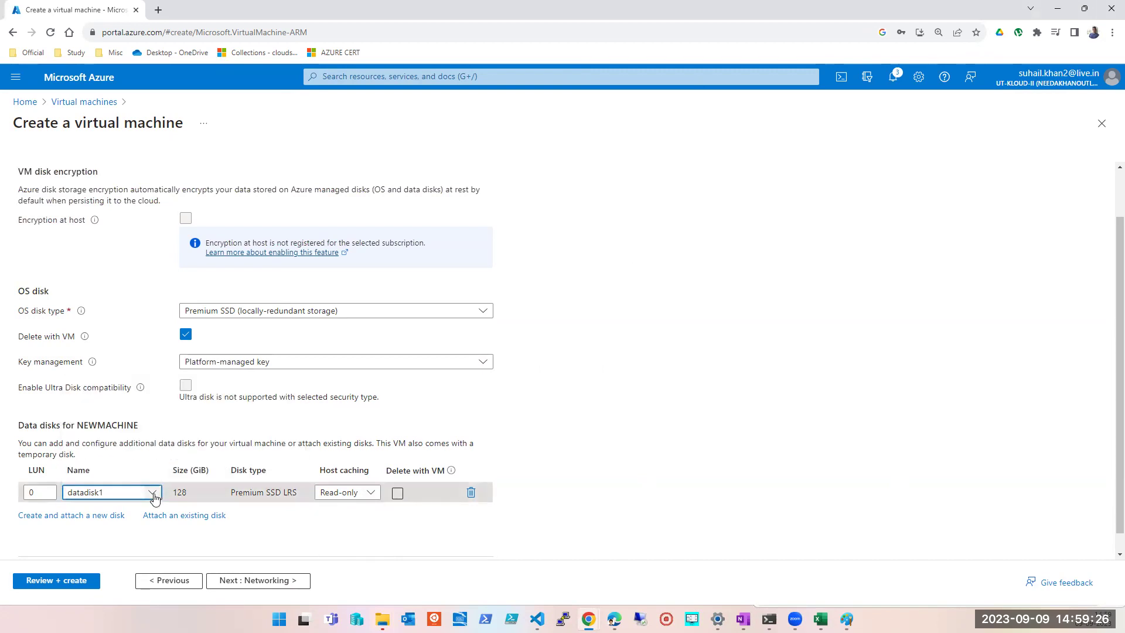
{"action": "left_click", "coordinate": [97, 517]}
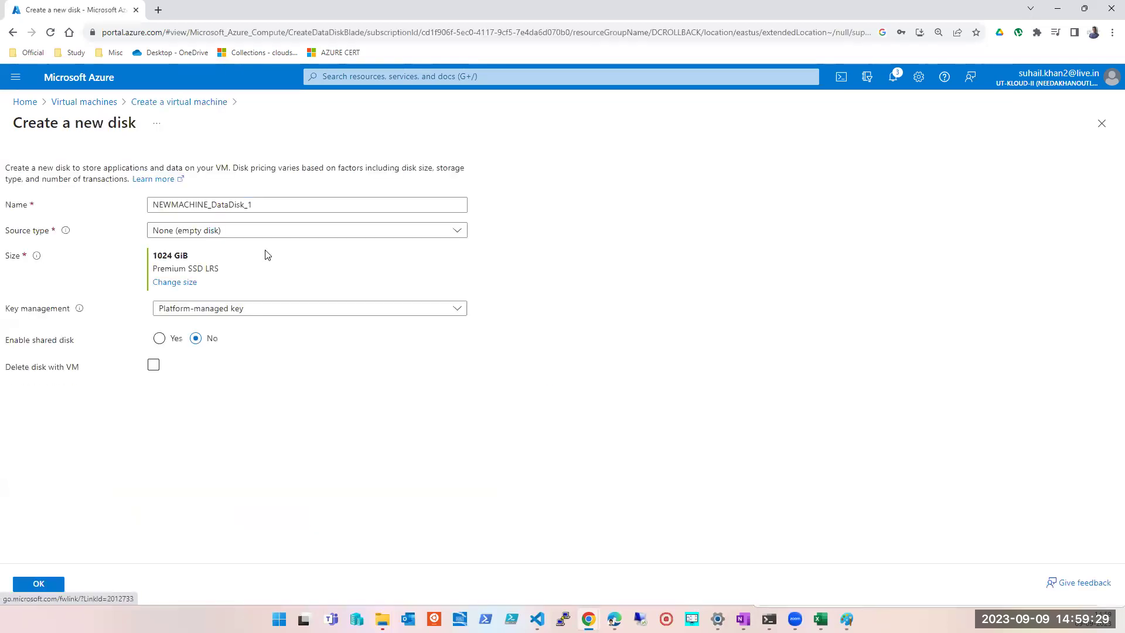
{"action": "left_click", "coordinate": [180, 282]}
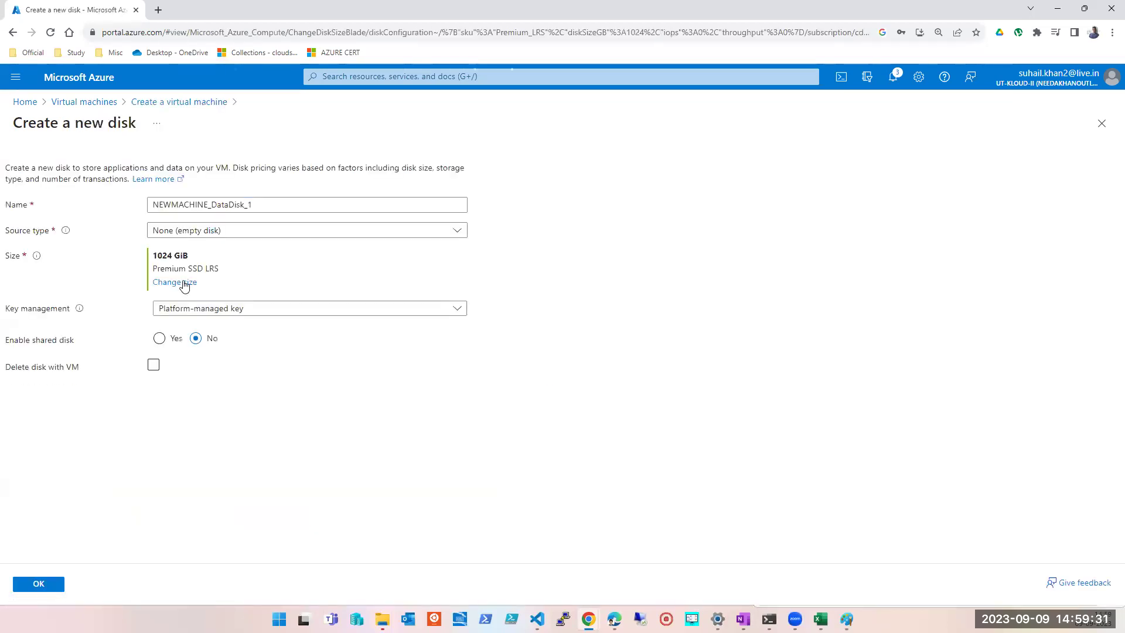
{"action": "left_click", "coordinate": [92, 208]}
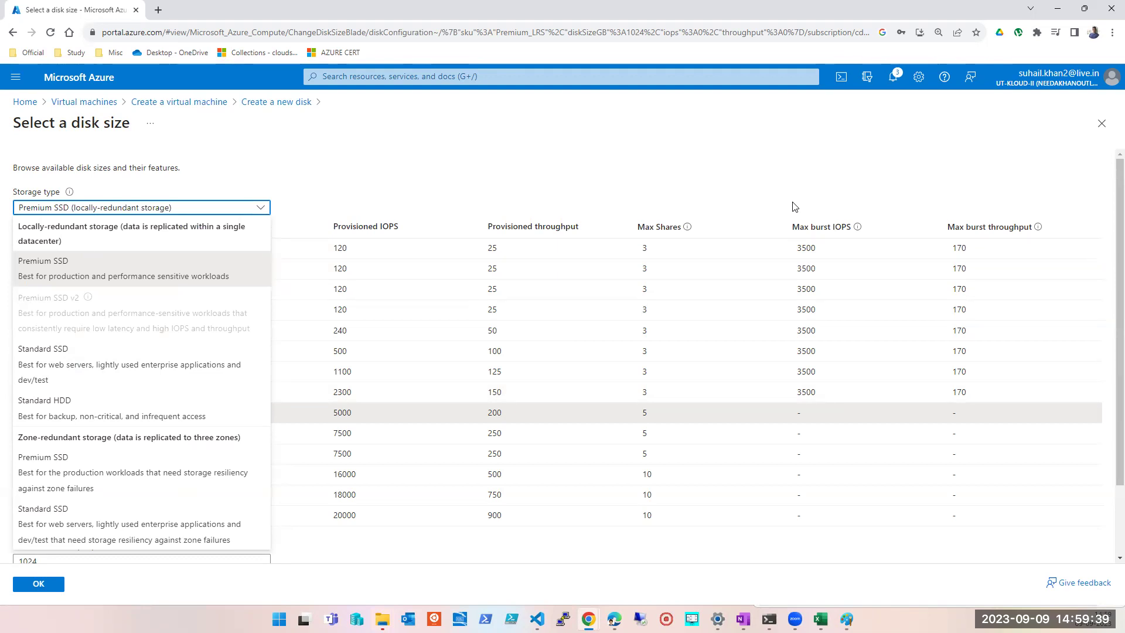
{"action": "left_click", "coordinate": [1101, 123]}
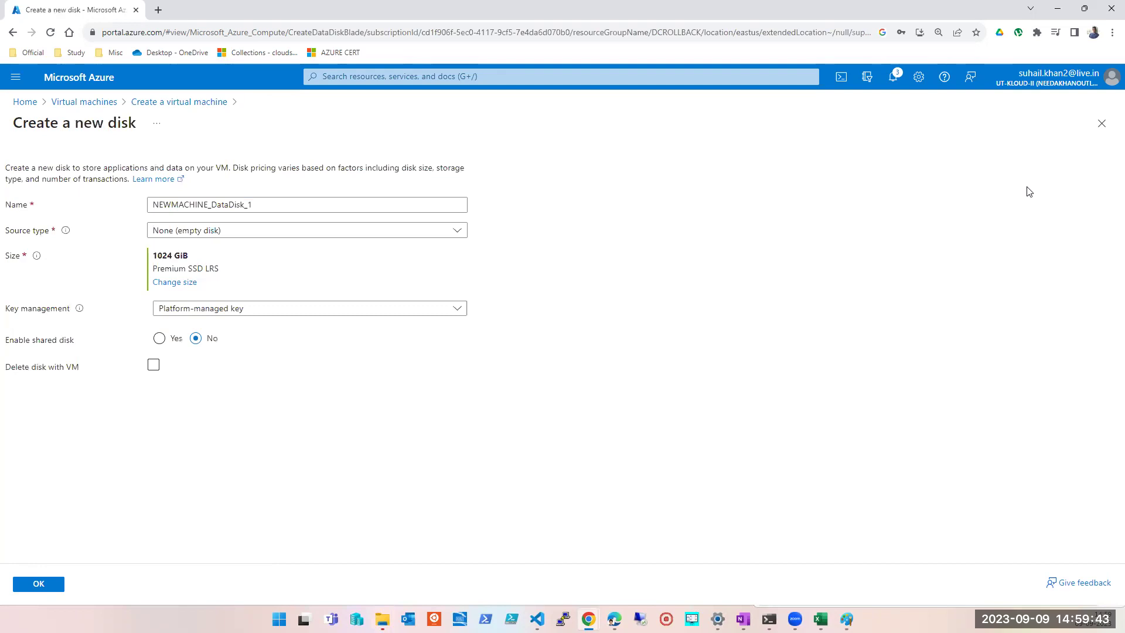
{"action": "left_click", "coordinate": [1101, 123]}
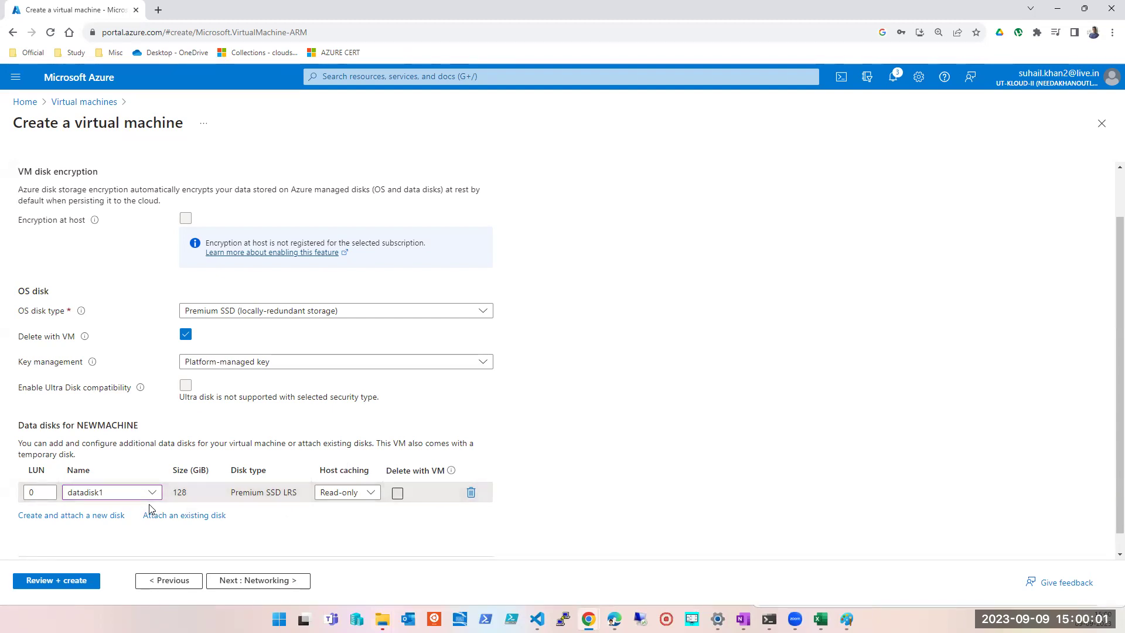
- Go back to the Basics step to review NEWMACHINE in DCROLLBACK, East US, size Standard_D2s_v3
{"action": "left_click", "coordinate": [169, 581]}
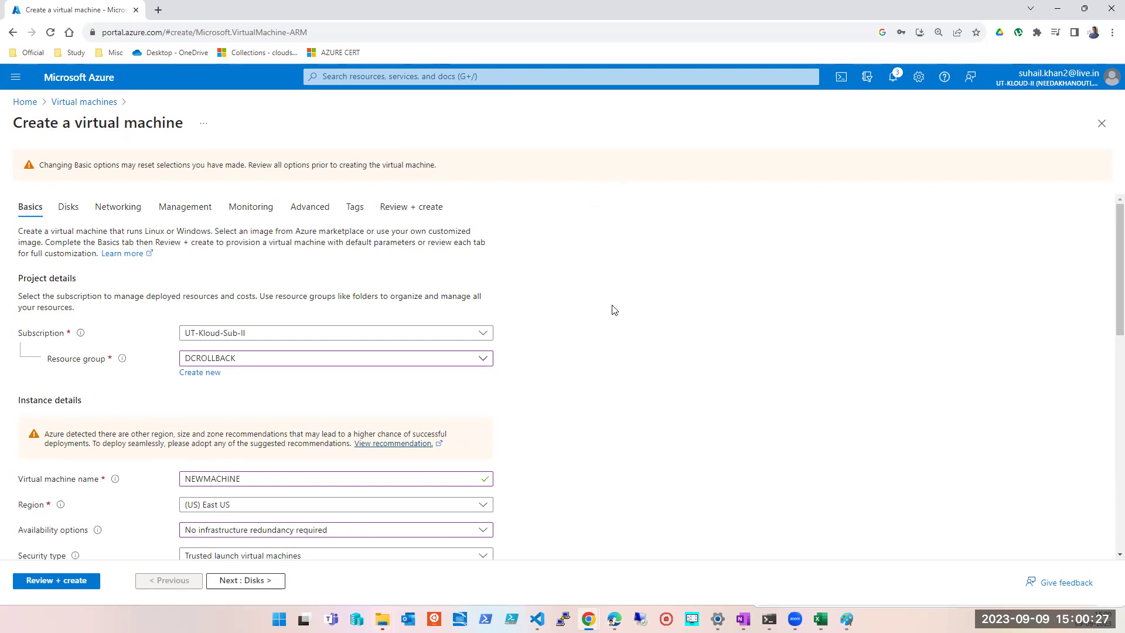
{"action": "scroll", "coordinate": [480, 413], "scroll_direction": "down", "scroll_amount": 3}
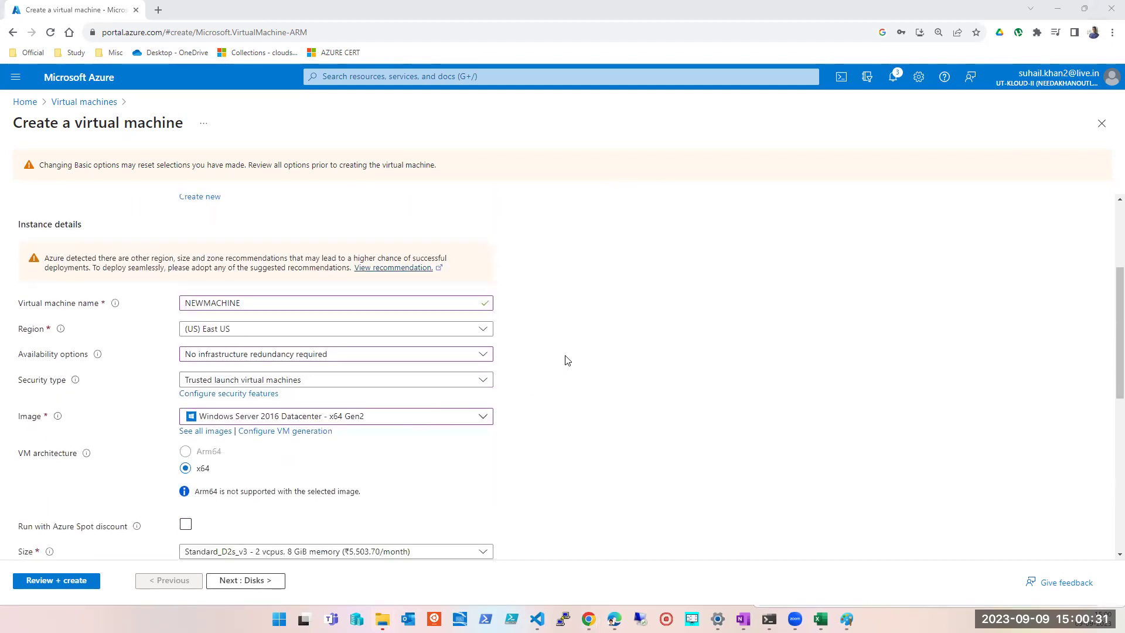
{"action": "scroll", "coordinate": [569, 356], "scroll_direction": "up", "scroll_amount": 3}
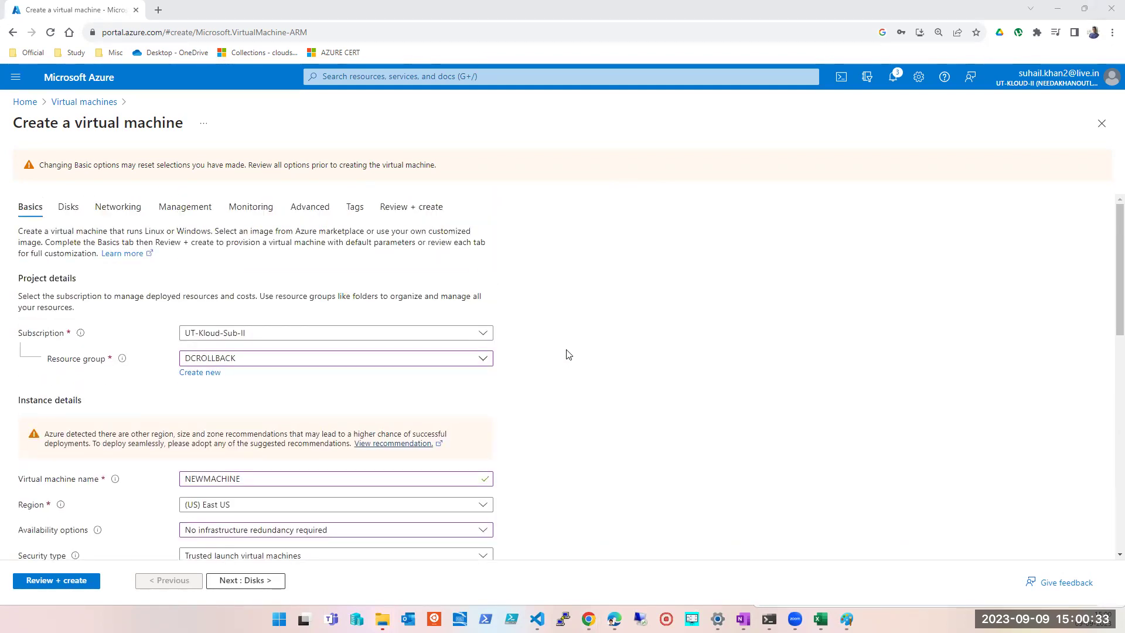
- Duplicate the VM creation tab into its own browser window
{"action": "right_click", "coordinate": [90, 14]}
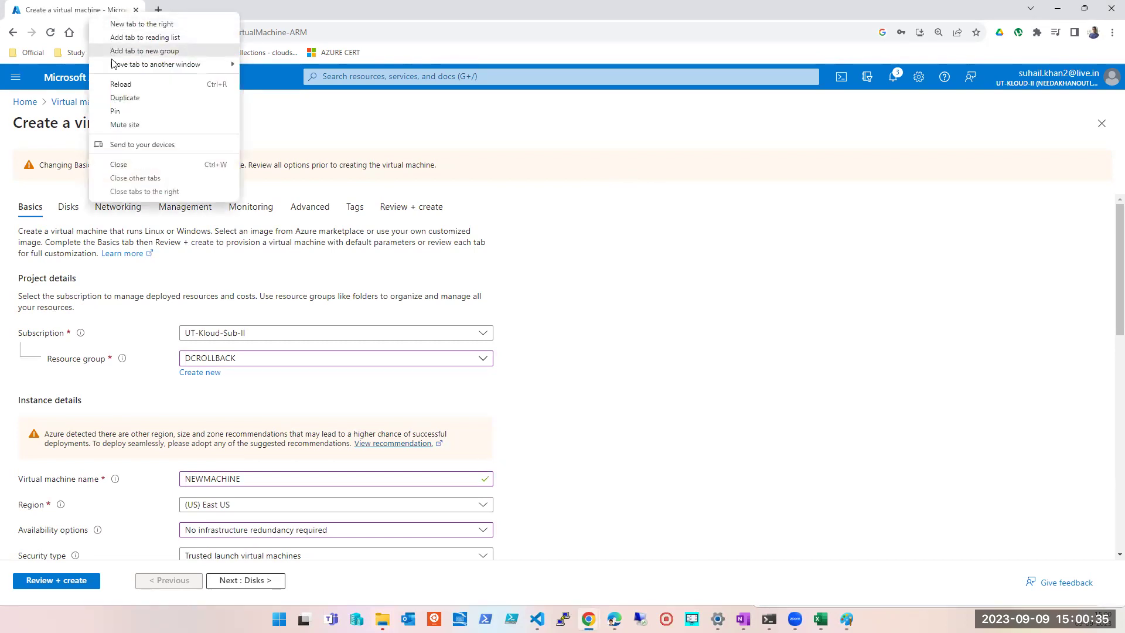
{"action": "left_click", "coordinate": [125, 97]}
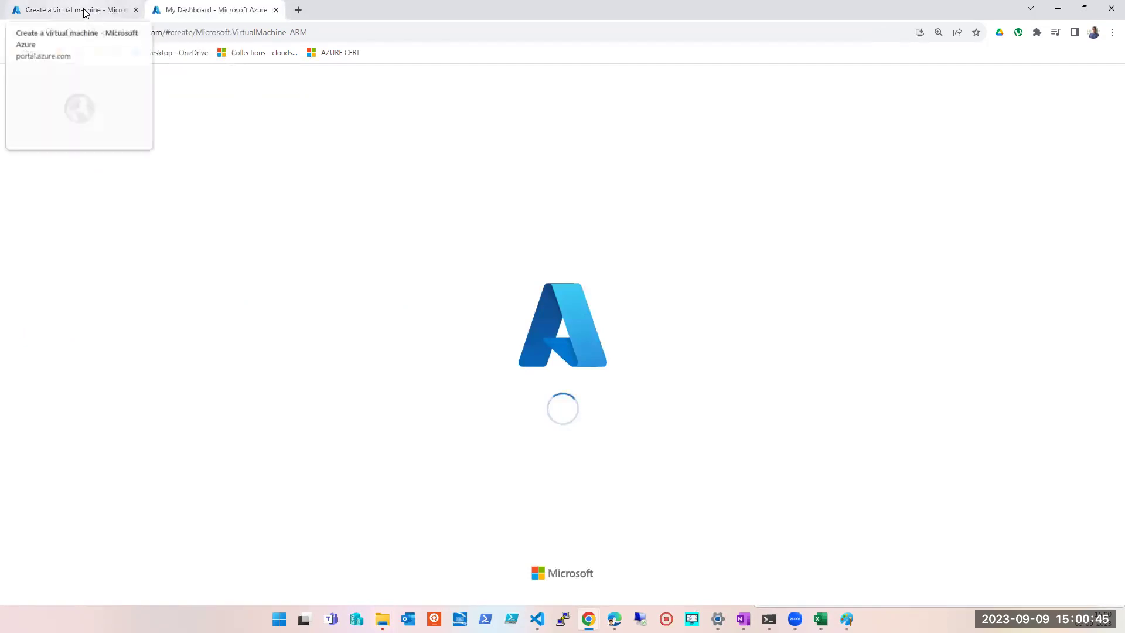
{"action": "left_click_drag", "start_coordinate": [83, 10], "coordinate": [0, 27]}
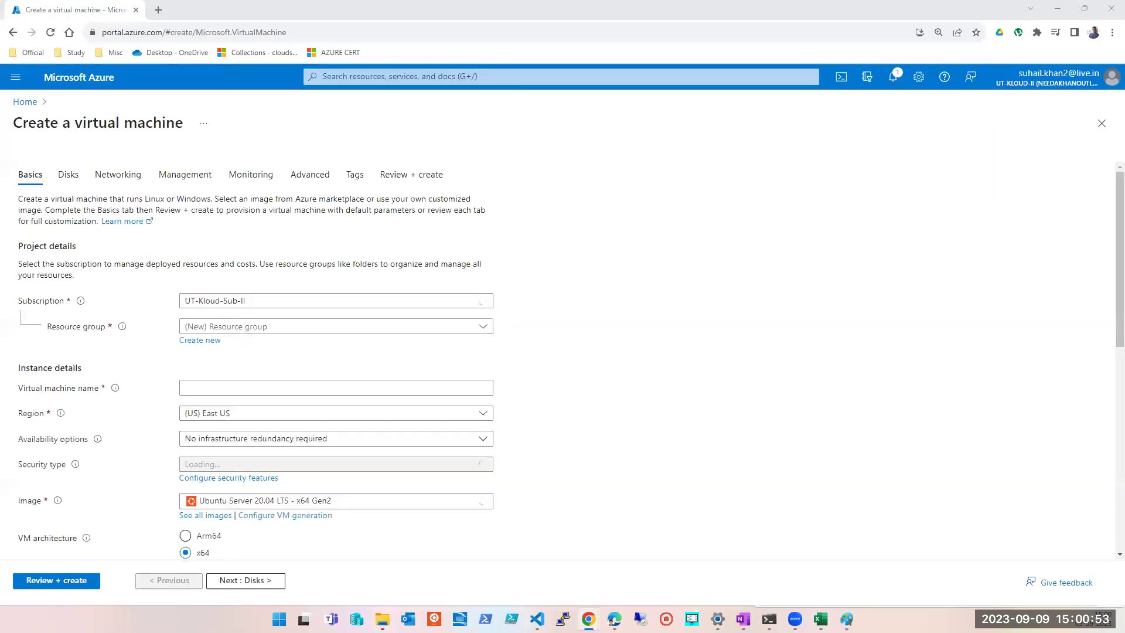
- Search for Disks, open datadisk1's overview, and snap that window to the right half
{"action": "left_click", "coordinate": [381, 82]}
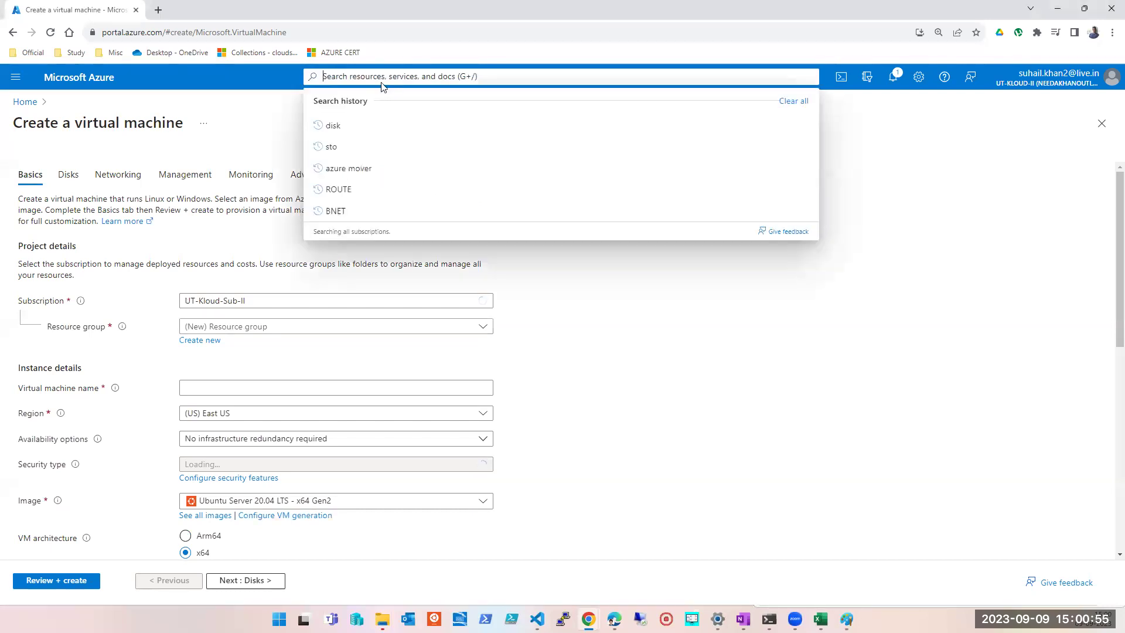
{"action": "left_click", "coordinate": [333, 126]}
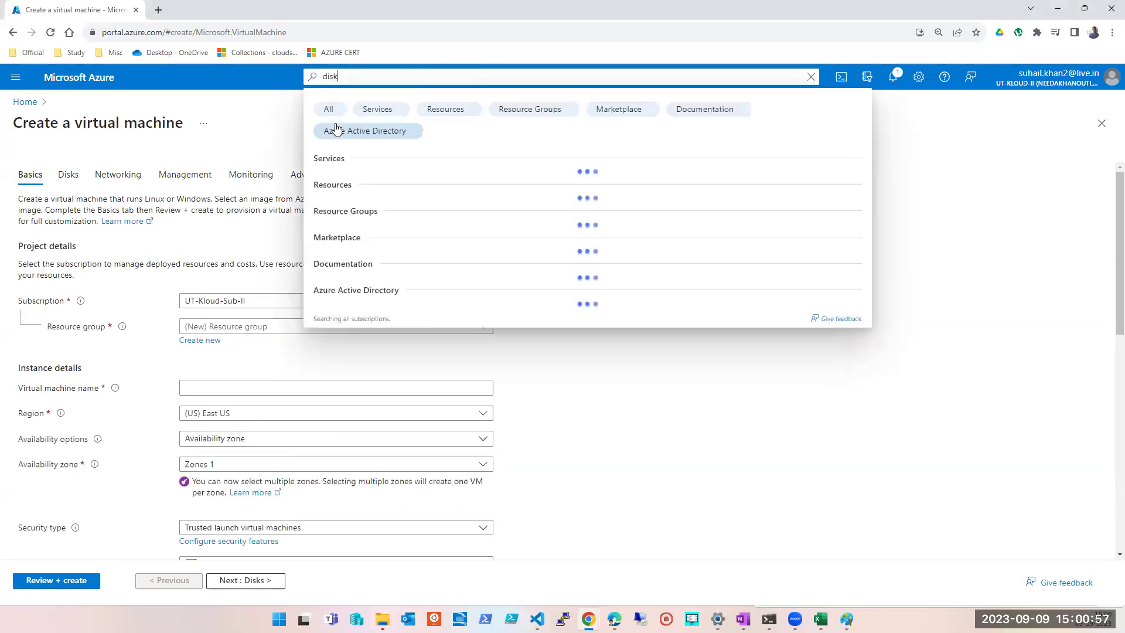
{"action": "left_click", "coordinate": [336, 182]}
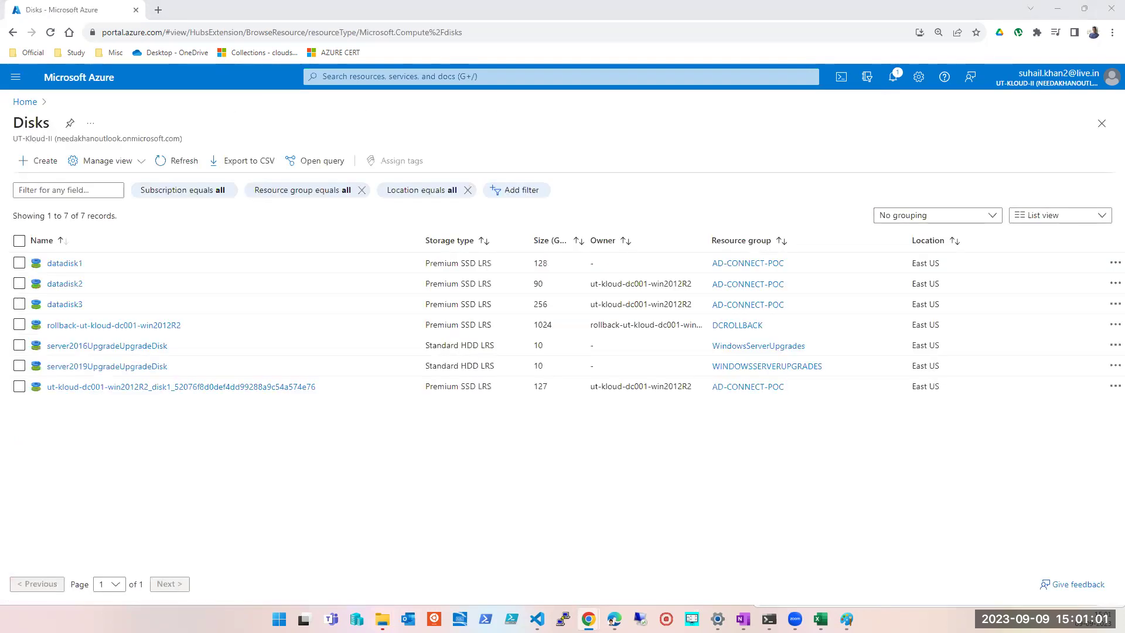
{"action": "left_click", "coordinate": [65, 263]}
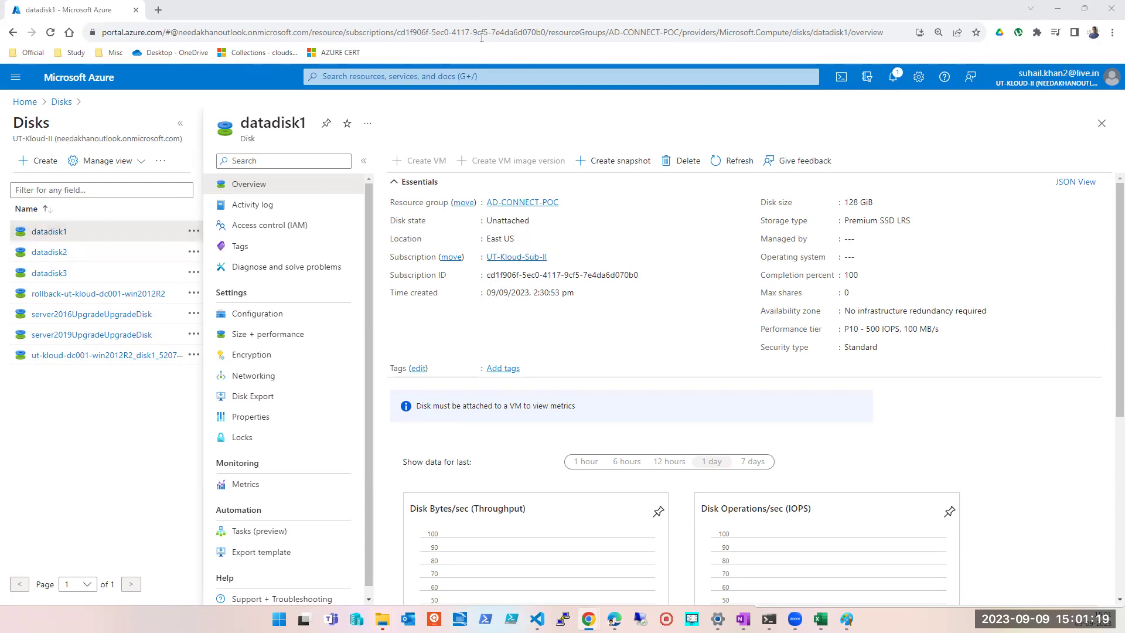
{"action": "key", "text": "super+Right"}
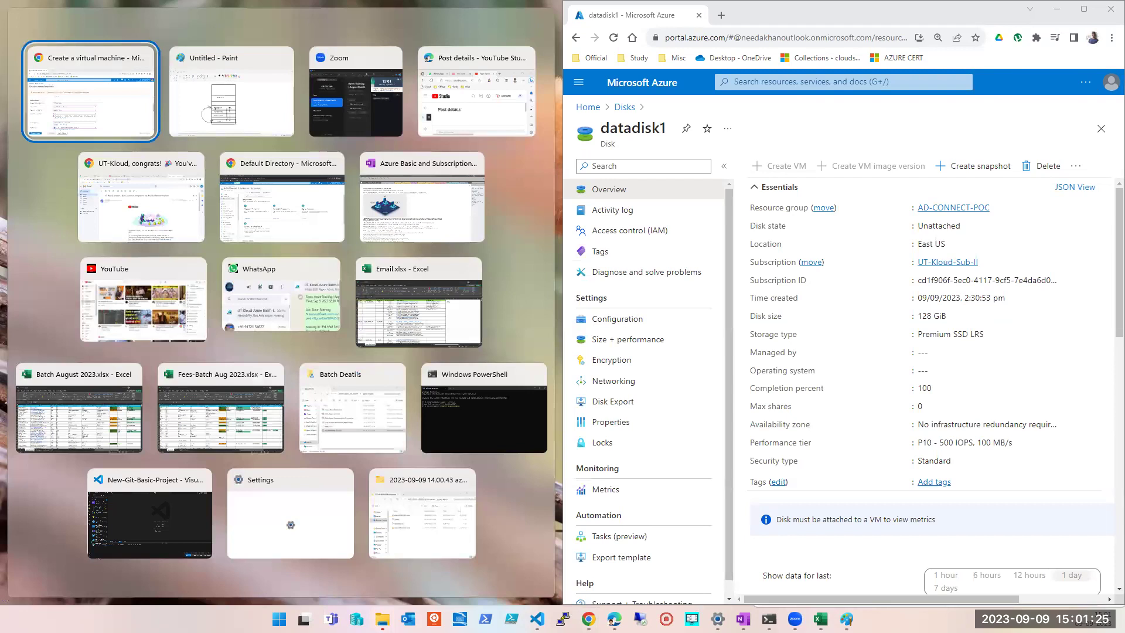
- Snap the VM creation window left and set availability to No infrastructure redundancy required
{"action": "left_click", "coordinate": [57, 124]}
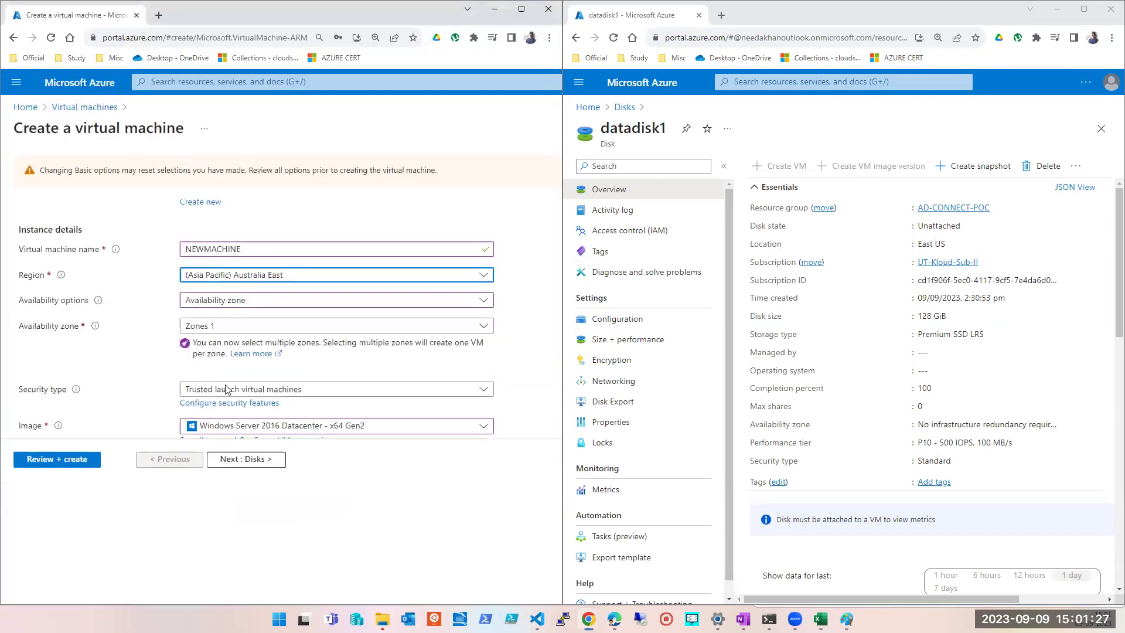
{"action": "left_click", "coordinate": [226, 302]}
{"action": "left_click", "coordinate": [226, 317]}
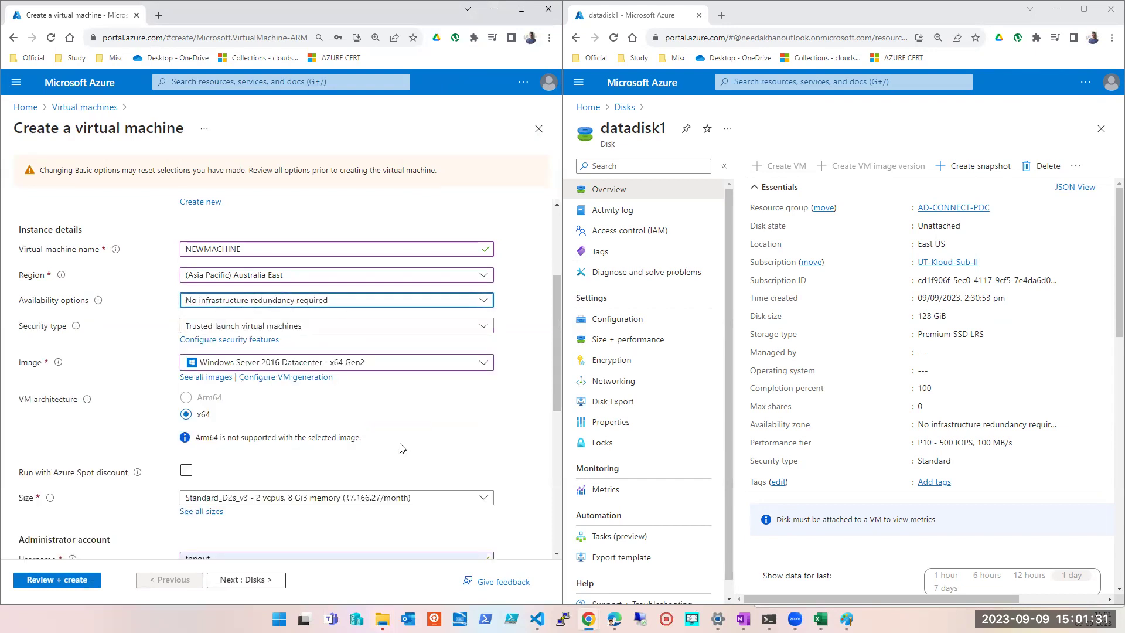
{"action": "scroll", "coordinate": [409, 499], "scroll_direction": "down", "scroll_amount": 5}
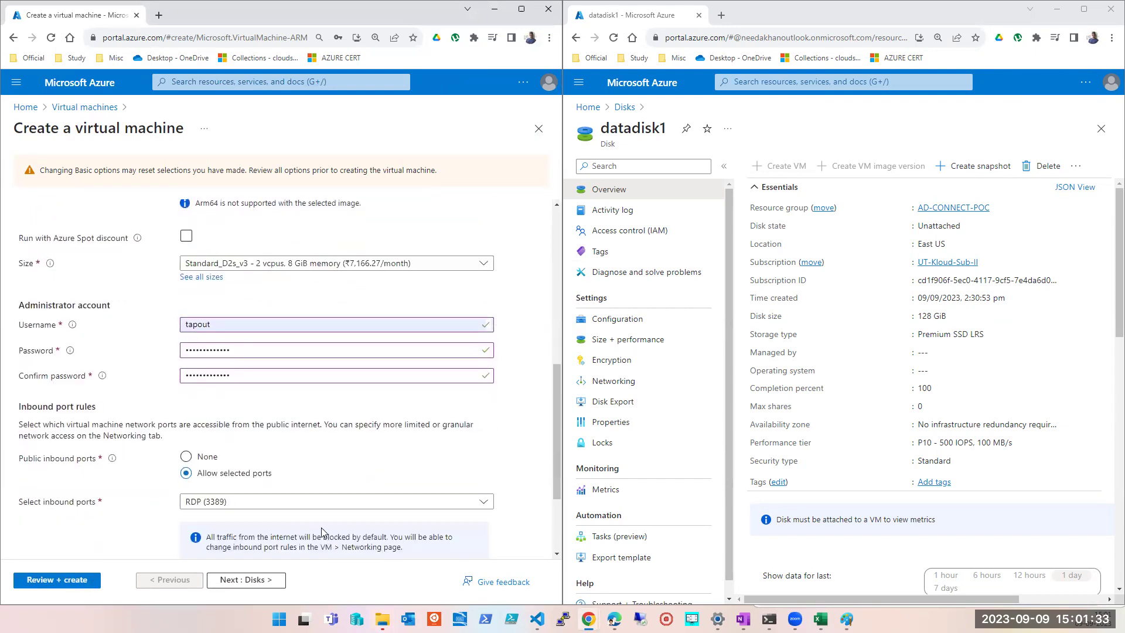
{"action": "scroll", "coordinate": [351, 527], "scroll_direction": "up", "scroll_amount": 6}
- Check the Disks step for attachable existing disks, finding none in Australia East, then return to Basics
{"action": "left_click", "coordinate": [235, 580]}
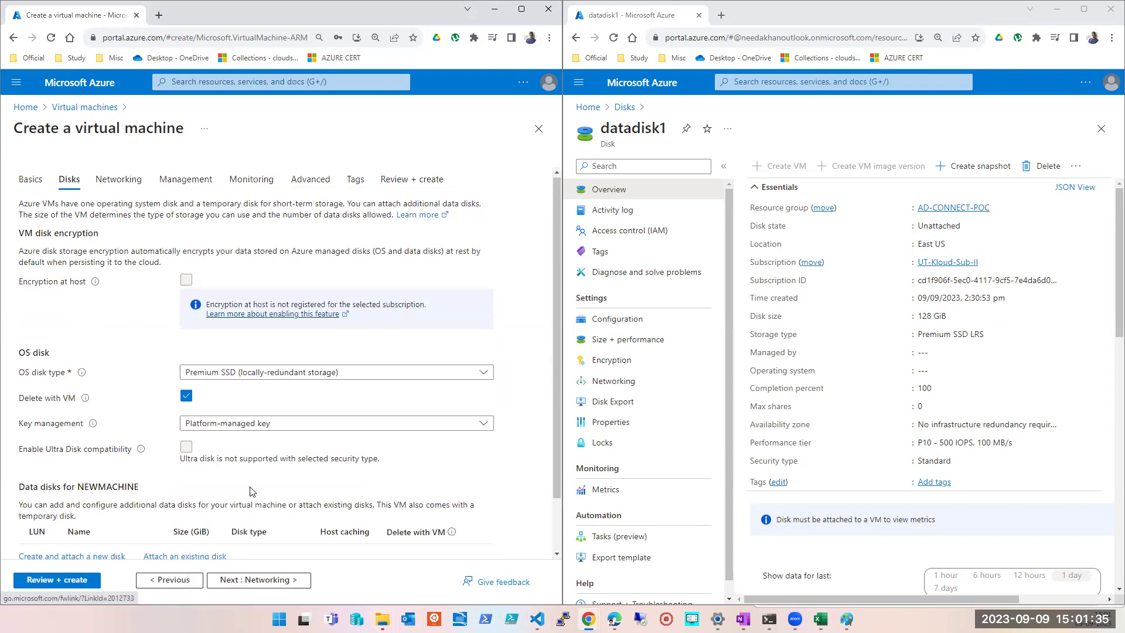
{"action": "scroll", "coordinate": [215, 497], "scroll_direction": "down", "scroll_amount": 2}
{"action": "left_click", "coordinate": [215, 496]}
{"action": "scroll", "coordinate": [199, 498], "scroll_direction": "down", "scroll_amount": 1}
{"action": "left_click", "coordinate": [147, 475]}
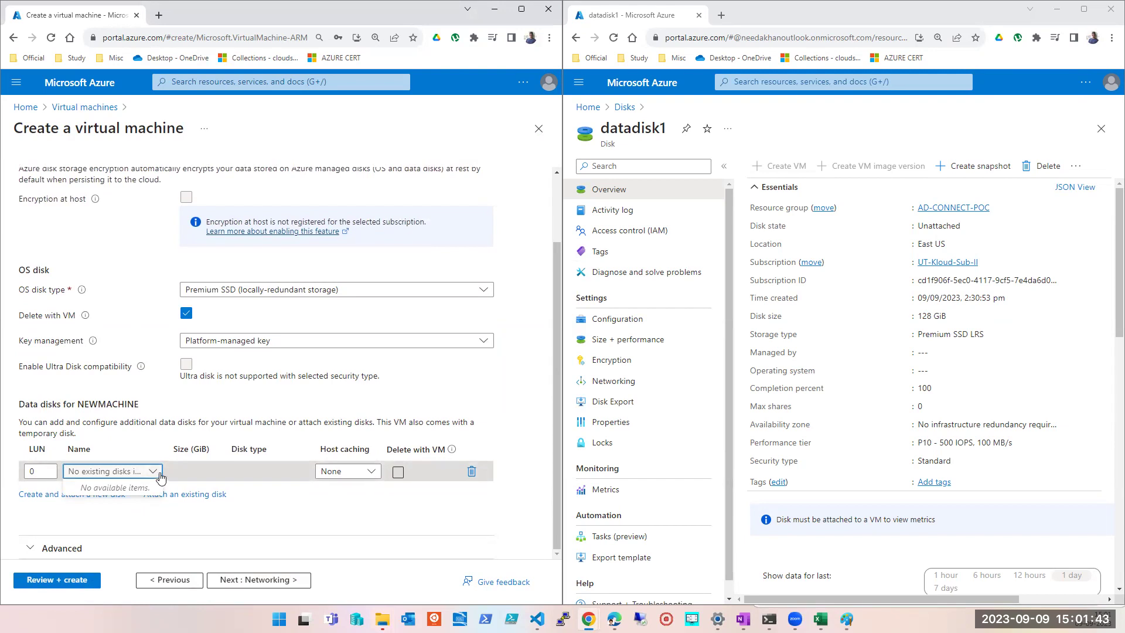
{"action": "left_click", "coordinate": [170, 580]}
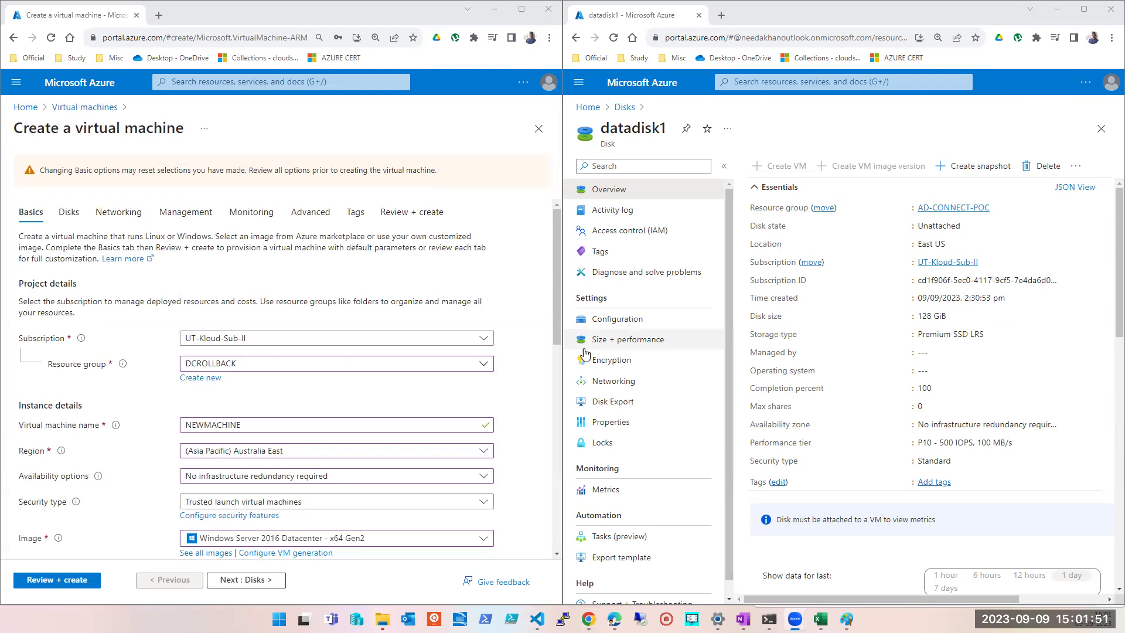
{"action": "left_click", "coordinate": [544, 321]}
{"action": "scroll", "coordinate": [544, 321], "scroll_direction": "down", "scroll_amount": 2}
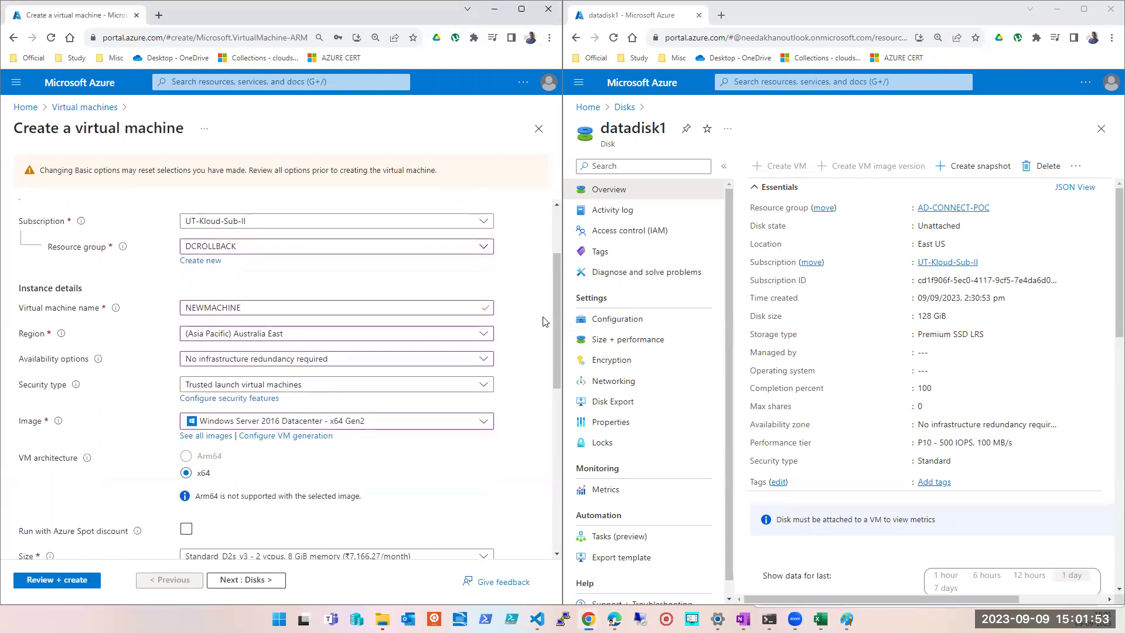
{"action": "scroll", "coordinate": [544, 321], "scroll_direction": "up", "scroll_amount": 1}
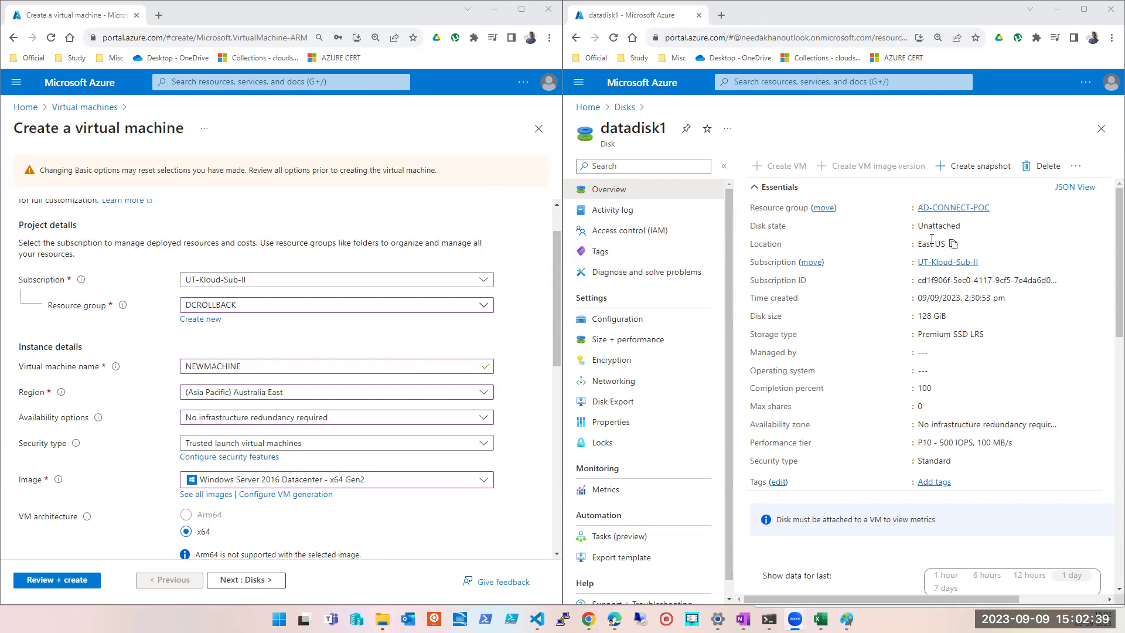
- Copy the disk's East US location, try region (US) Central US, and check the existing-disk list
{"action": "left_click_drag", "start_coordinate": [945, 244], "coordinate": [916, 245]}
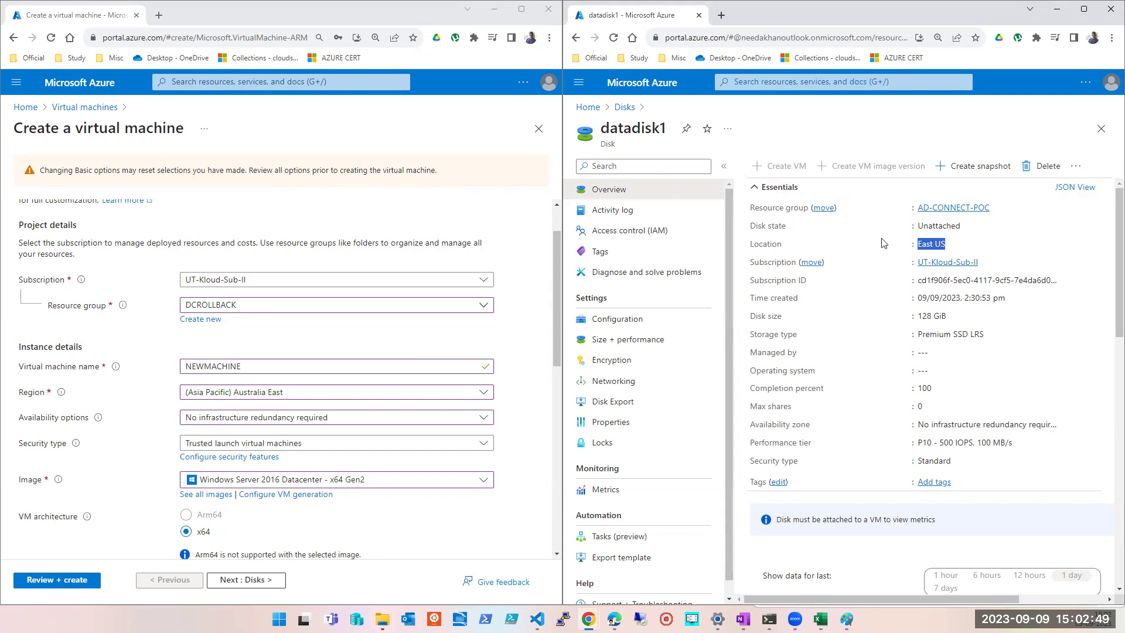
{"action": "left_click", "coordinate": [284, 398]}
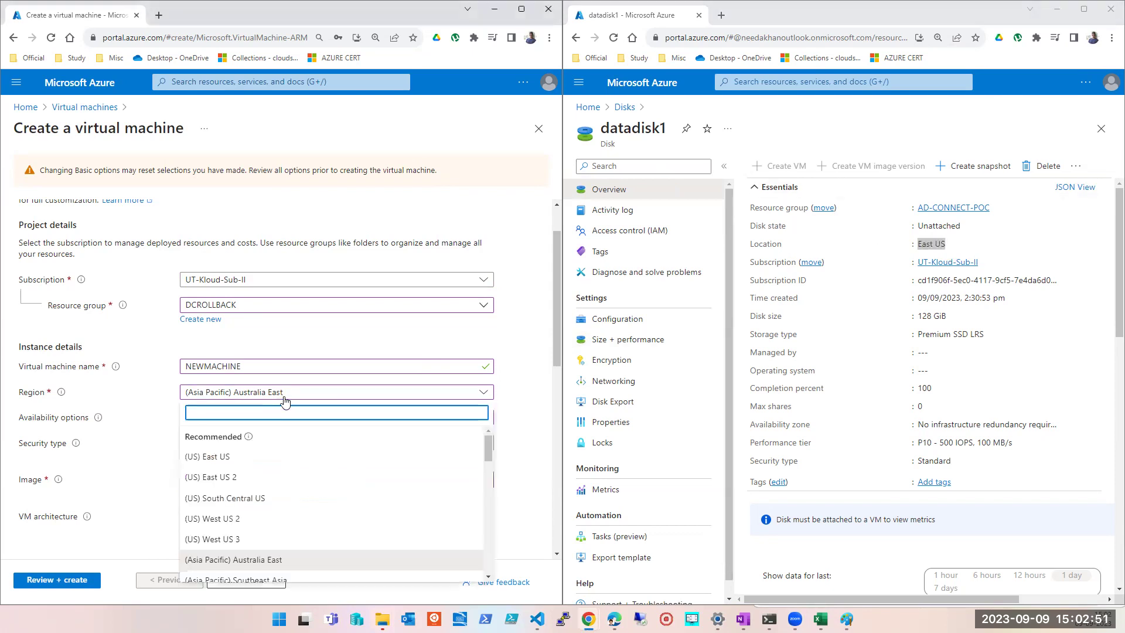
{"action": "scroll", "coordinate": [286, 480], "scroll_direction": "down", "scroll_amount": 5}
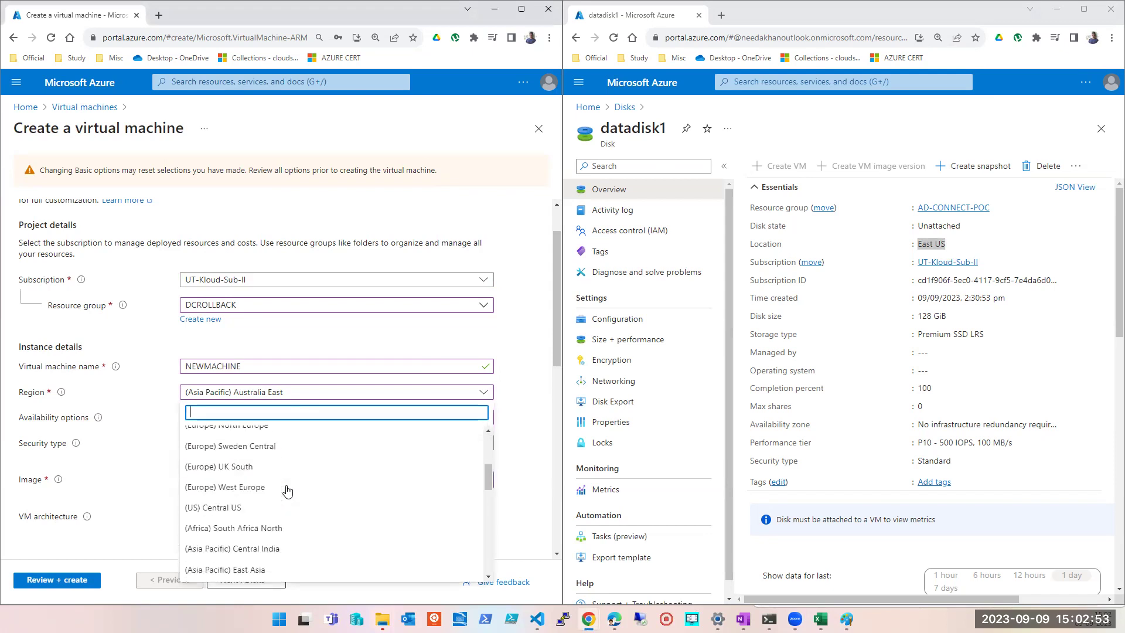
{"action": "left_click", "coordinate": [259, 508]}
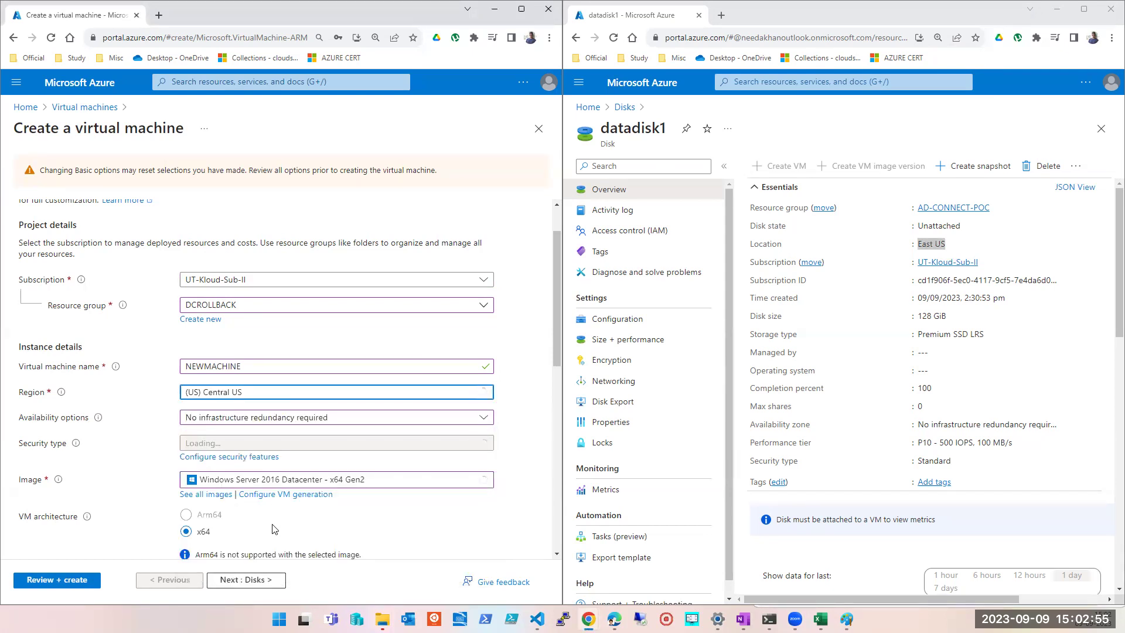
{"action": "left_click", "coordinate": [253, 579]}
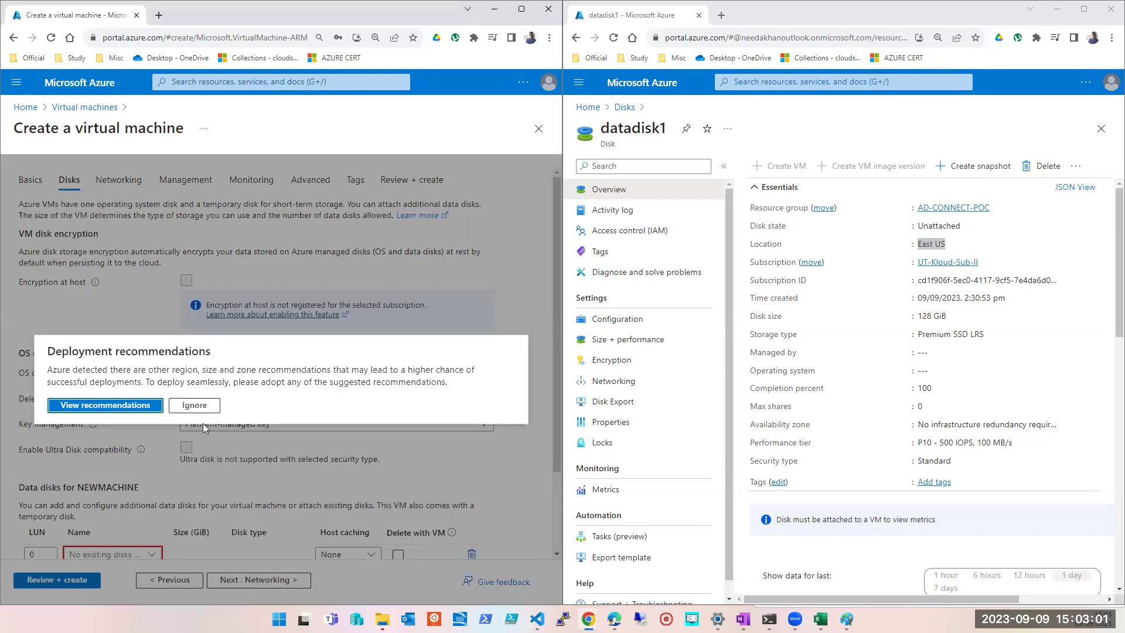
{"action": "left_click", "coordinate": [194, 405]}
{"action": "scroll", "coordinate": [170, 445], "scroll_direction": "down", "scroll_amount": 2}
{"action": "left_click", "coordinate": [157, 455]}
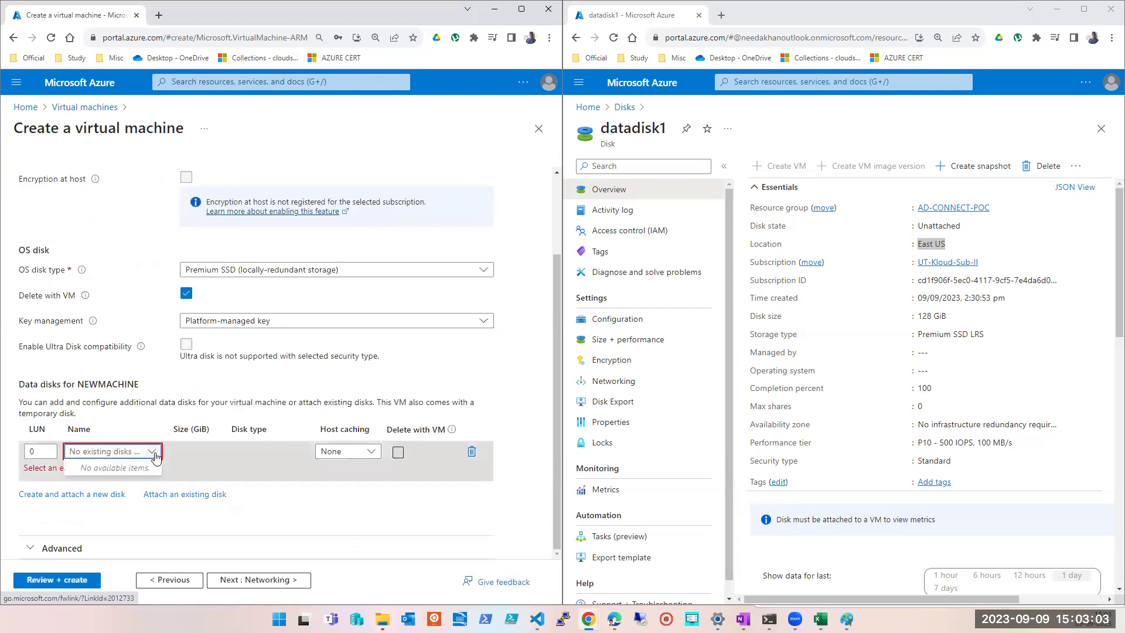
{"action": "left_click", "coordinate": [178, 581]}
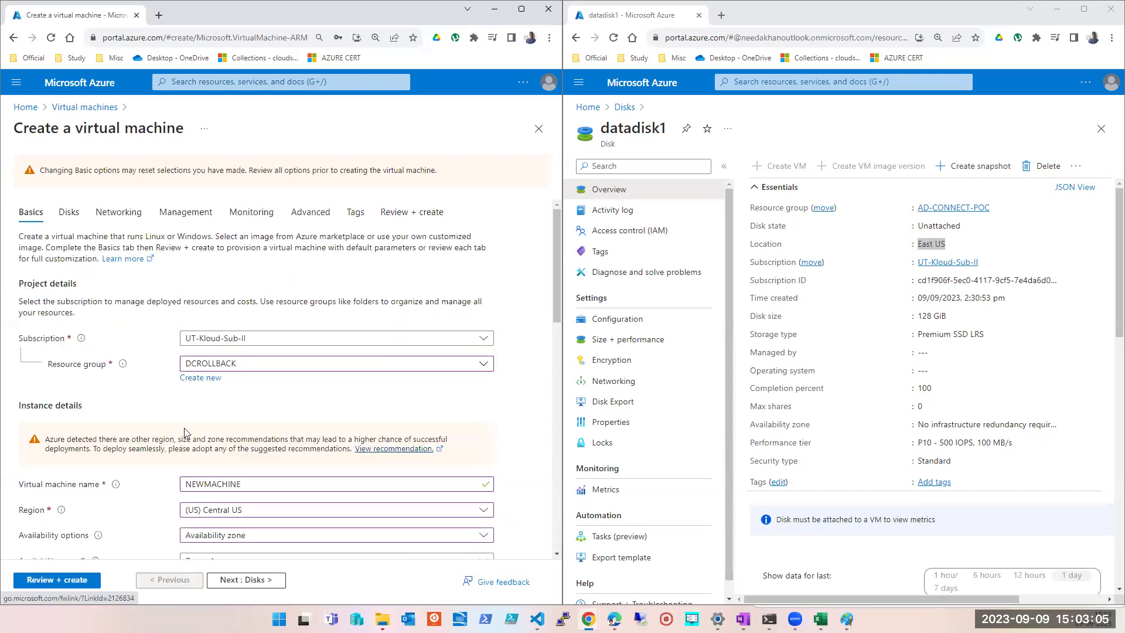
- Change the region to (US) East US and recheck the existing-disk list, then return to Basics
{"action": "left_click", "coordinate": [249, 510]}
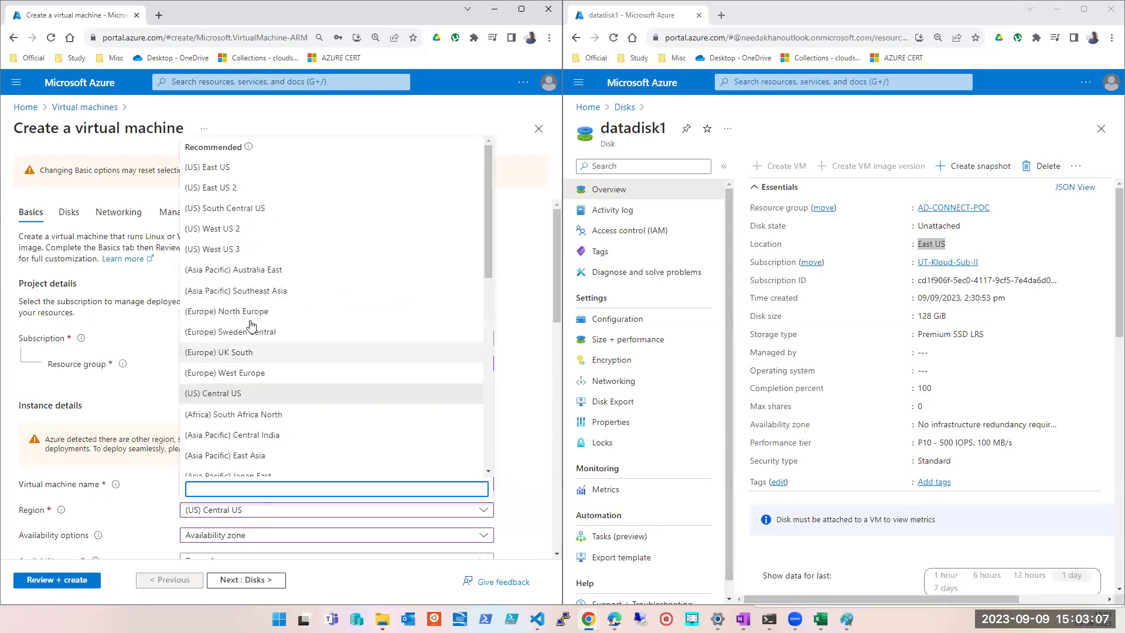
{"action": "left_click", "coordinate": [221, 170]}
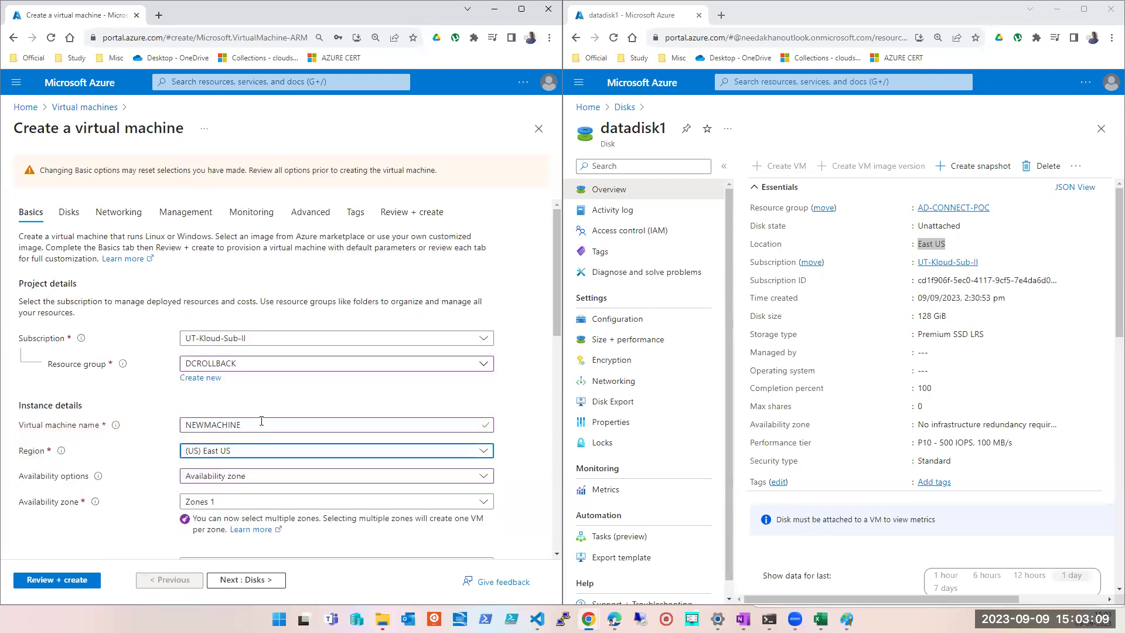
{"action": "scroll", "coordinate": [246, 468], "scroll_direction": "down", "scroll_amount": 3}
{"action": "left_click", "coordinate": [246, 579]}
{"action": "scroll", "coordinate": [259, 464], "scroll_direction": "down", "scroll_amount": 2}
{"action": "left_click", "coordinate": [151, 451]}
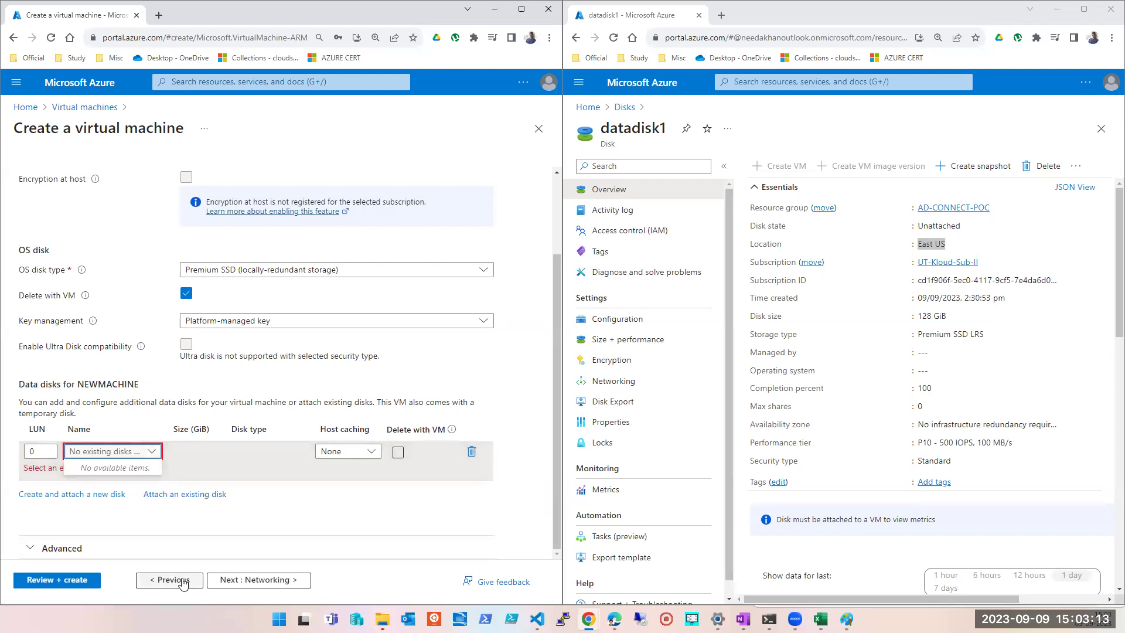
{"action": "left_click", "coordinate": [176, 580]}
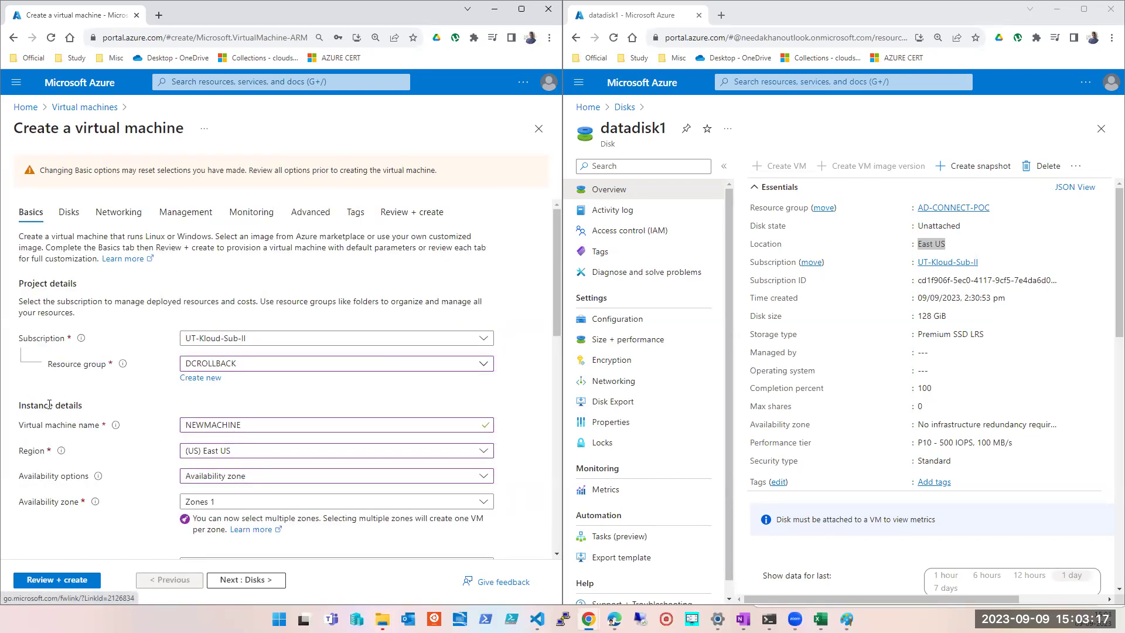
- Discard the current wizard and start a new Azure virtual machine named XCVXCV
{"action": "left_click", "coordinate": [538, 129]}
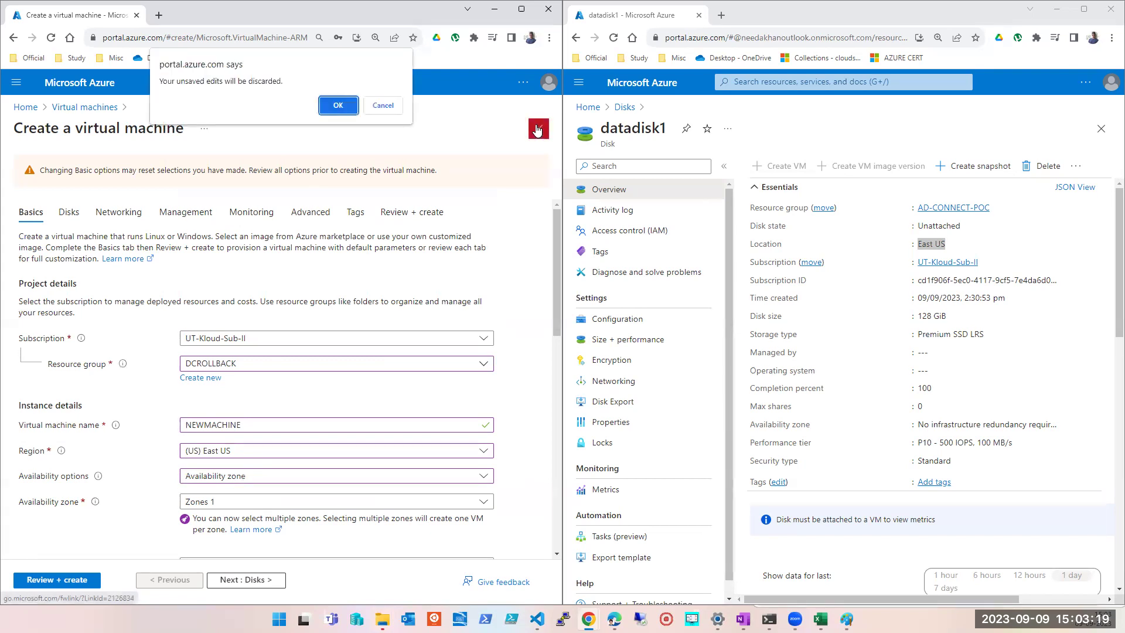
{"action": "left_click", "coordinate": [352, 106]}
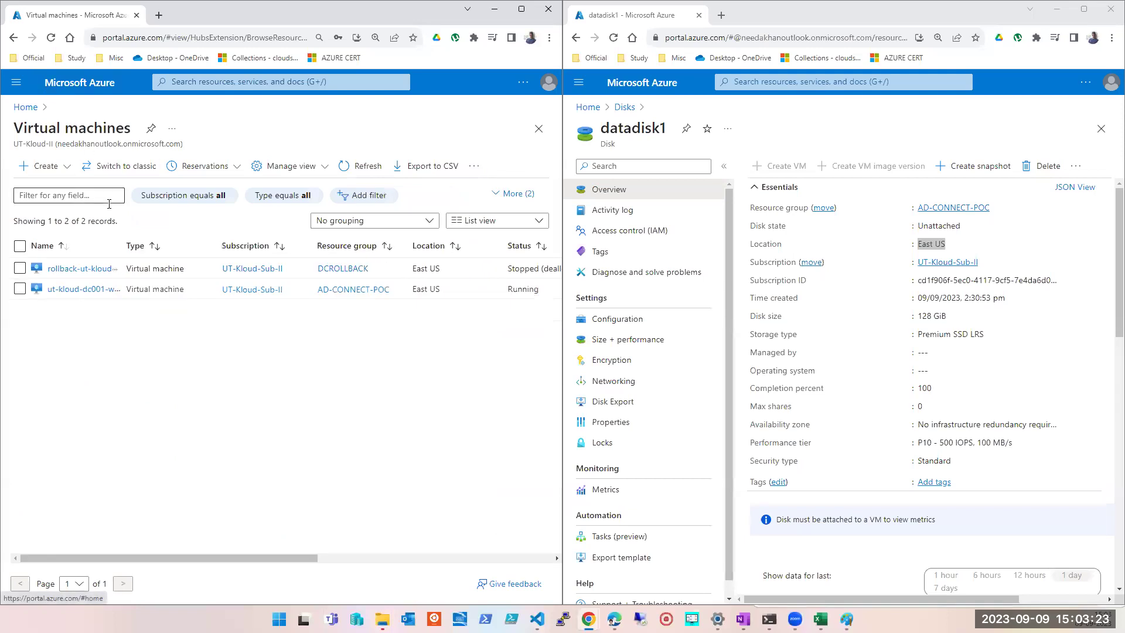
{"action": "left_click", "coordinate": [60, 167]}
{"action": "left_click", "coordinate": [59, 188]}
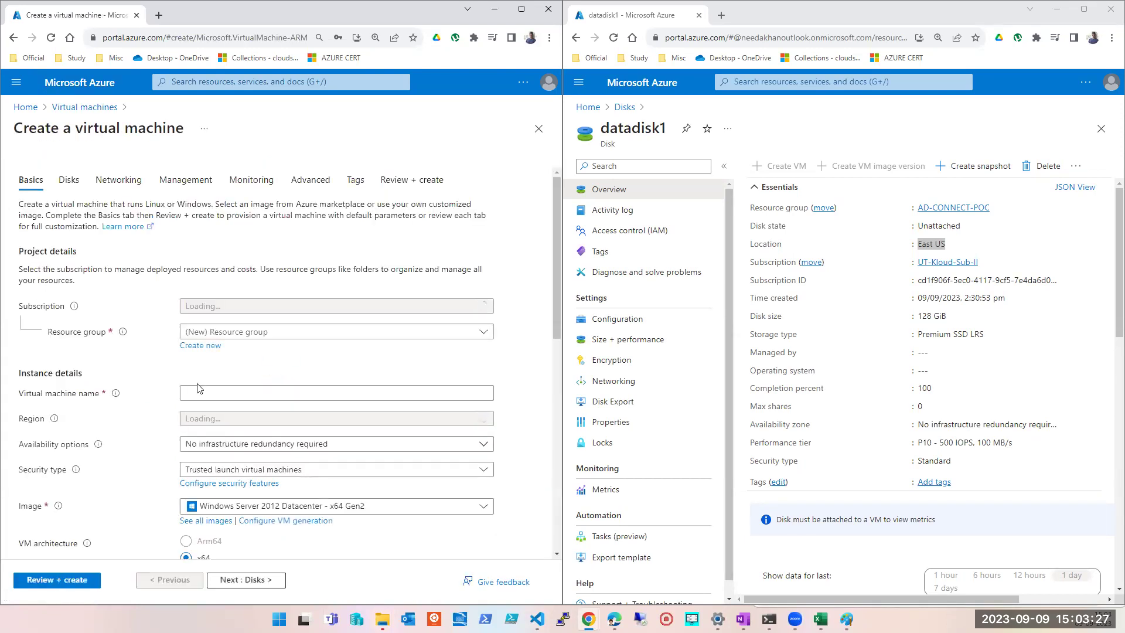
{"action": "left_click", "coordinate": [225, 392]}
{"action": "type", "text": "XCVXCV"}
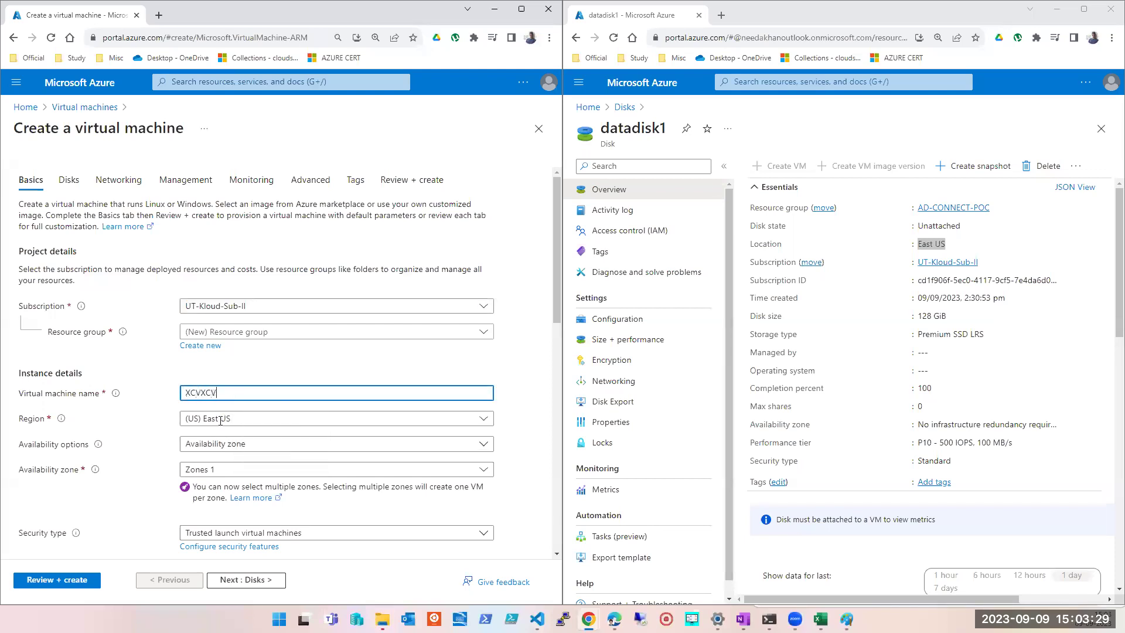
- Add an existing data disk slot on the Disks step, then return to Basics
{"action": "left_click", "coordinate": [248, 580]}
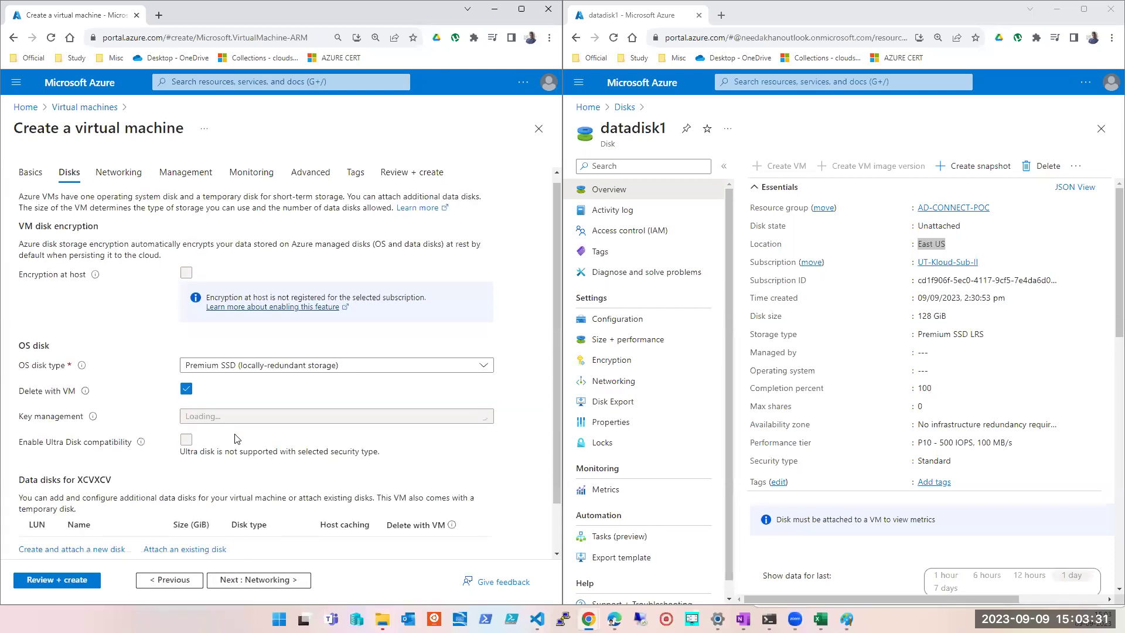
{"action": "scroll", "coordinate": [221, 481], "scroll_direction": "down", "scroll_amount": 1}
{"action": "left_click", "coordinate": [212, 495]}
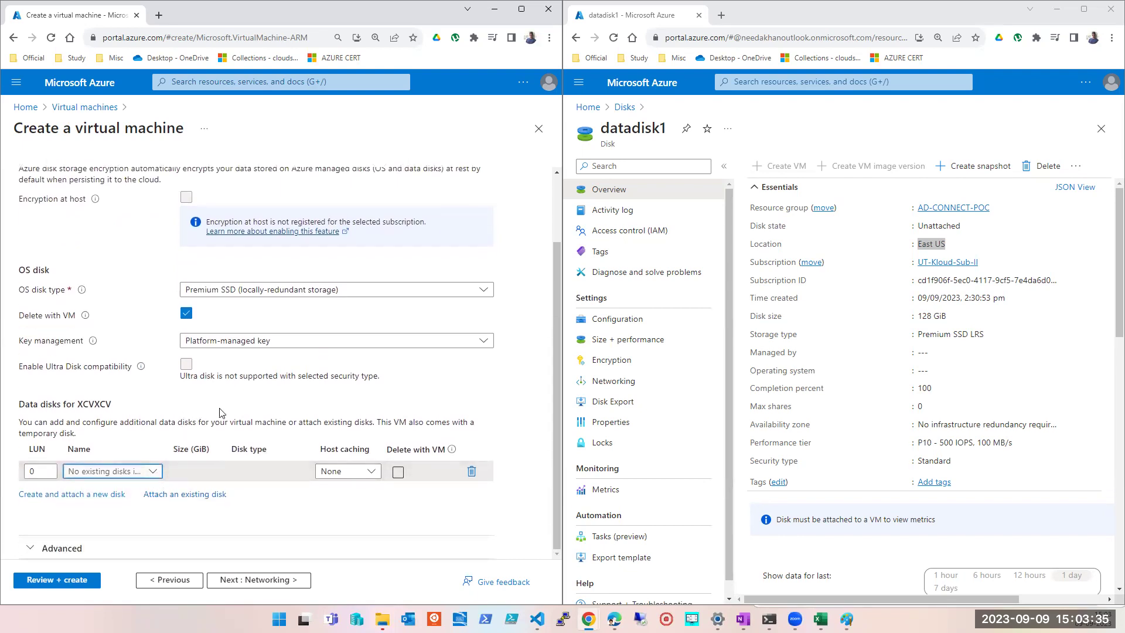
{"action": "left_click", "coordinate": [170, 579]}
{"action": "scroll", "coordinate": [166, 440], "scroll_direction": "down", "scroll_amount": 3}
{"action": "scroll", "coordinate": [164, 439], "scroll_direction": "up", "scroll_amount": 3}
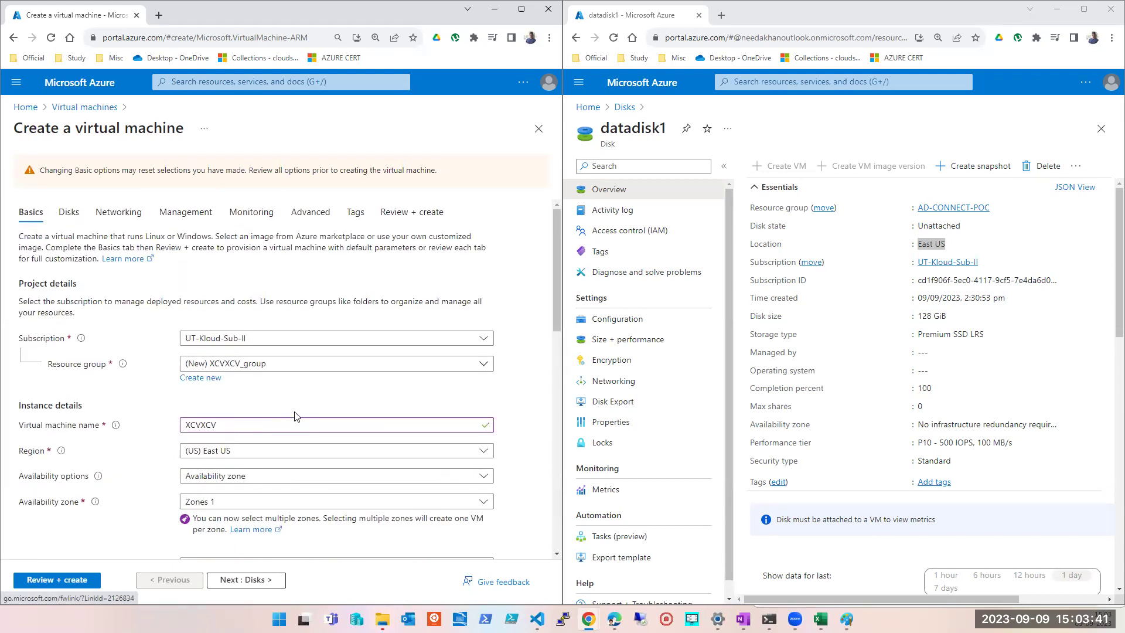
{"action": "scroll", "coordinate": [295, 416], "scroll_direction": "down", "scroll_amount": 3}
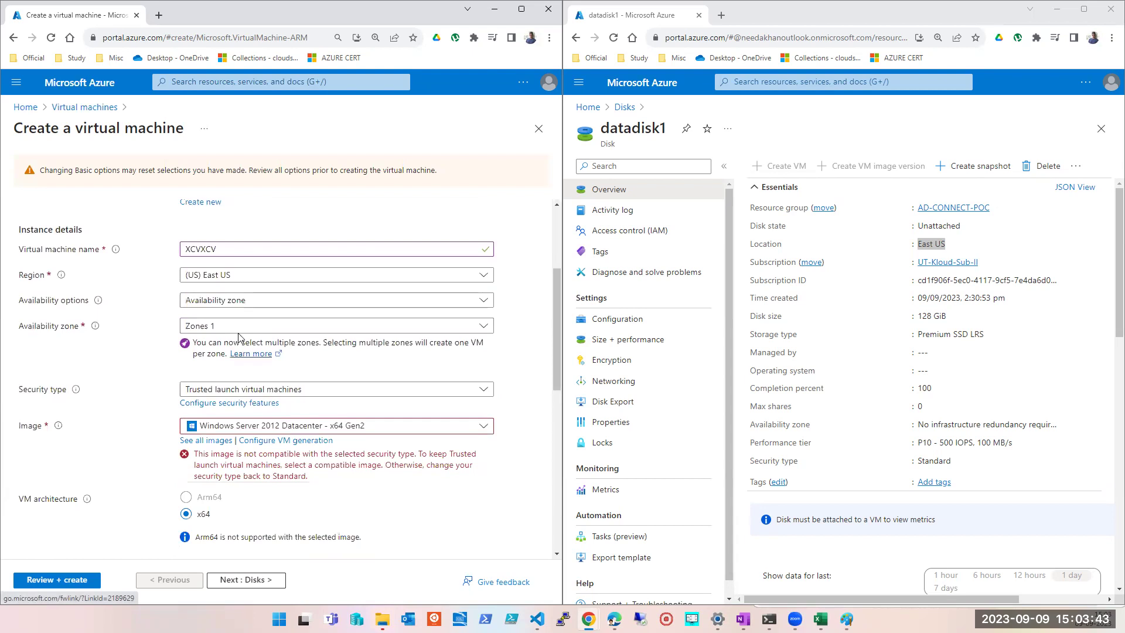
- Set availability to no infrastructure redundancy and open the existing disk list showing datadisk1
{"action": "left_click", "coordinate": [252, 299]}
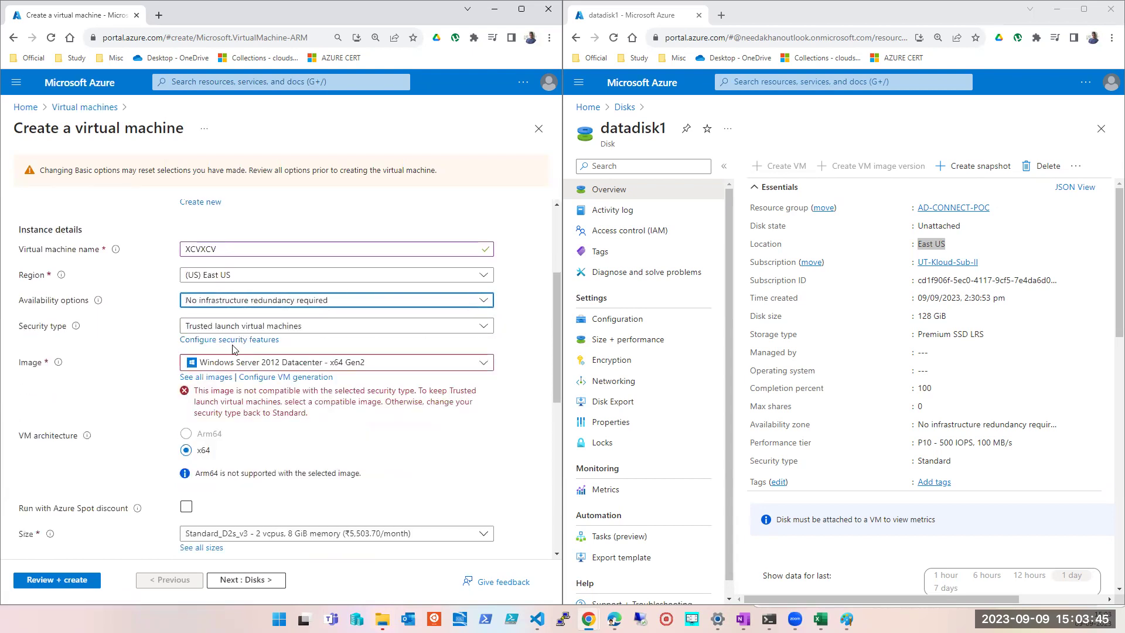
{"action": "left_click", "coordinate": [251, 579]}
{"action": "left_click", "coordinate": [189, 413]}
{"action": "scroll", "coordinate": [189, 413], "scroll_direction": "down", "scroll_amount": 2}
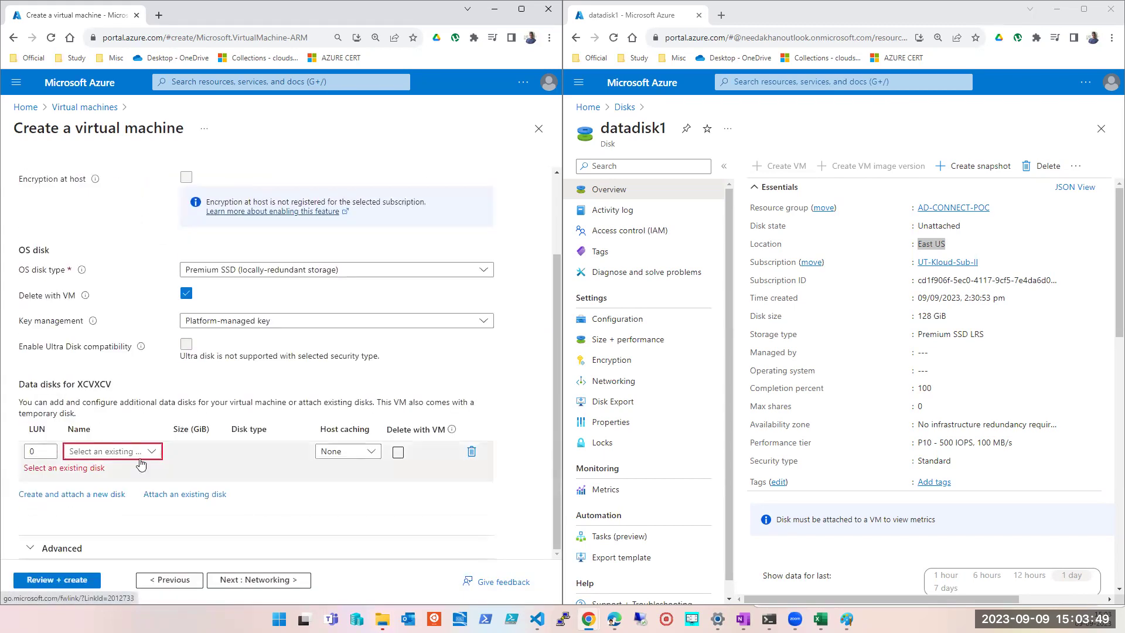
{"action": "left_click", "coordinate": [146, 452]}
{"action": "left_click", "coordinate": [145, 453]}
{"action": "left_click", "coordinate": [145, 453]}
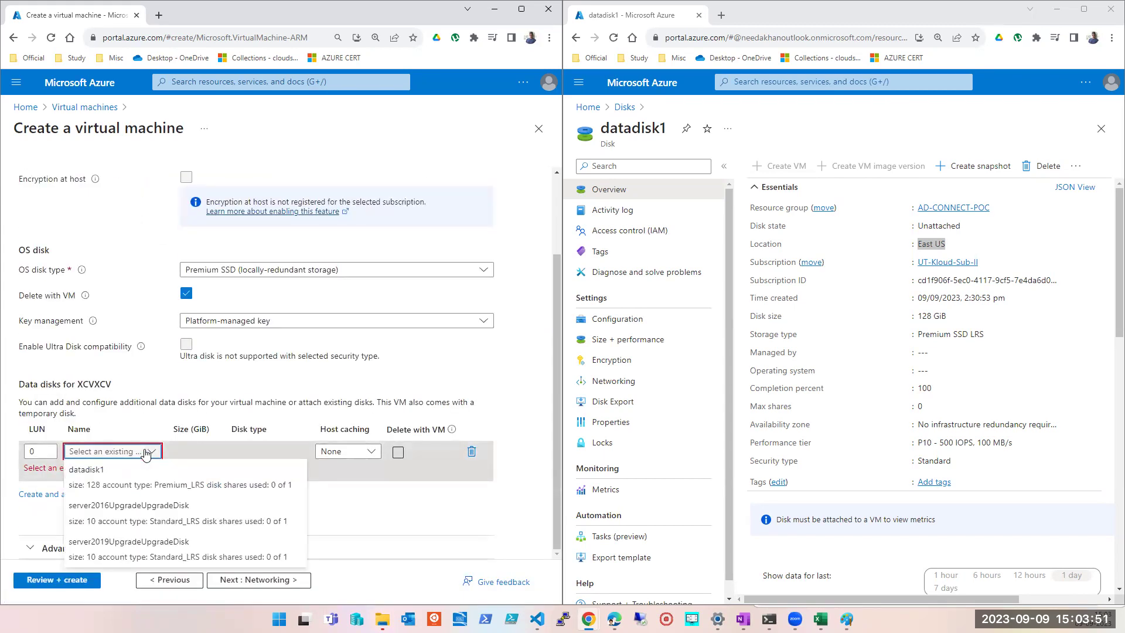
{"action": "left_click", "coordinate": [161, 582]}
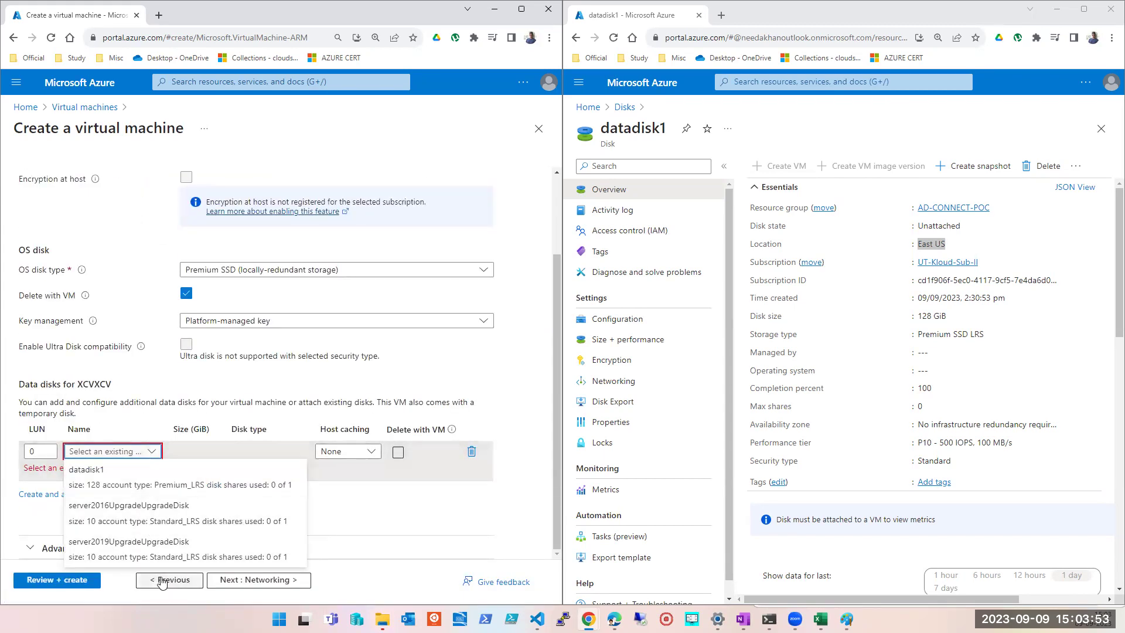
{"action": "left_click", "coordinate": [252, 580]}
{"action": "scroll", "coordinate": [193, 504], "scroll_direction": "down", "scroll_amount": 2}
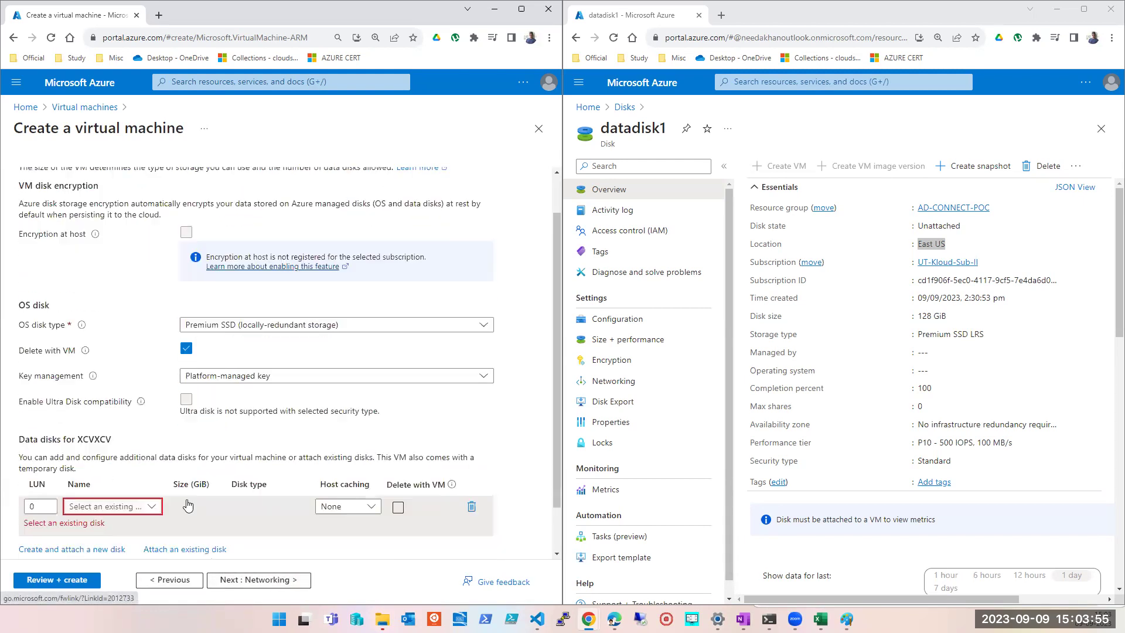
- Open the existing disk list for XCVXCV and switch away from the empty Notepad window
{"action": "left_click", "coordinate": [141, 450]}
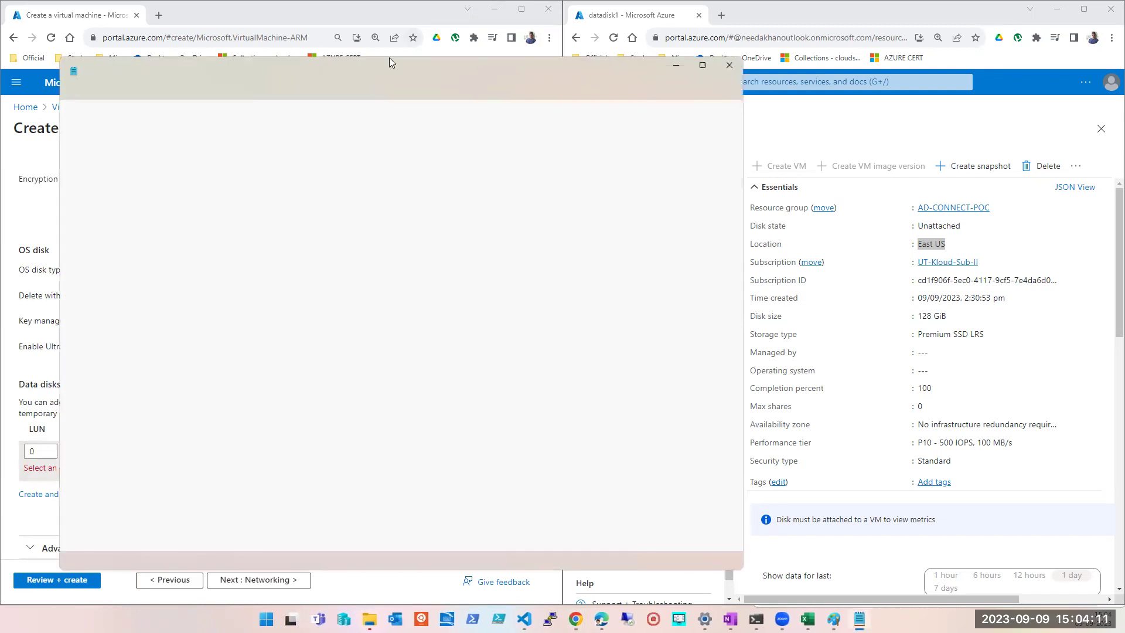
{"action": "key", "text": "alt+Tab"}
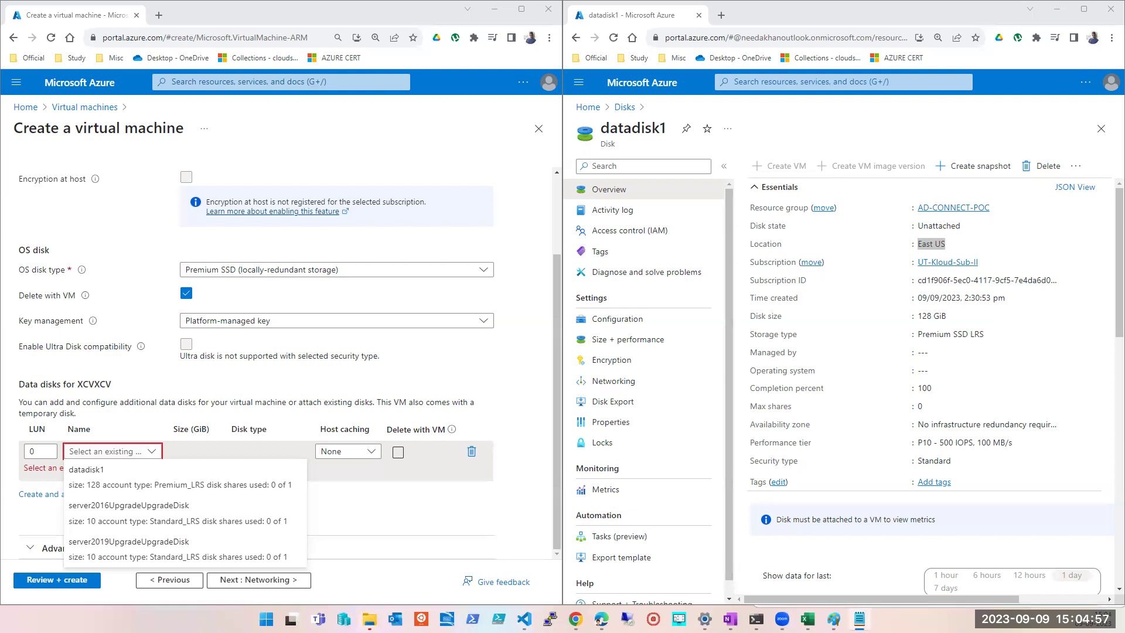
- Close the datadisk1 browser window and maximize the VM creation window
{"action": "left_click", "coordinate": [1101, 16]}
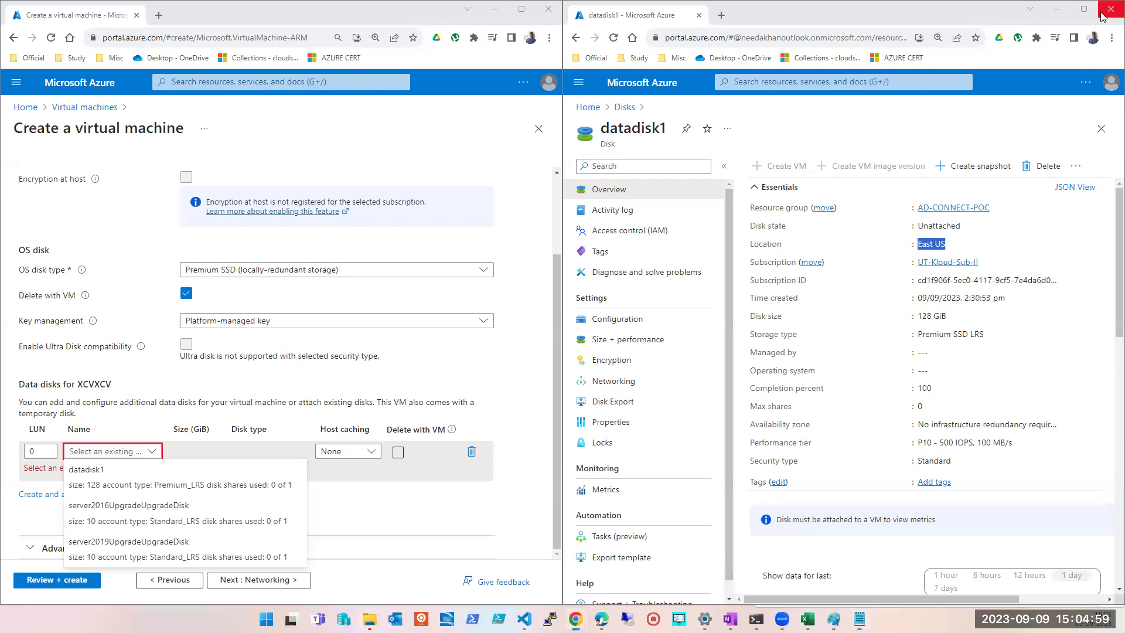
{"action": "left_click", "coordinate": [1102, 16]}
{"action": "left_click_drag", "start_coordinate": [509, 9], "coordinate": [750, 146]}
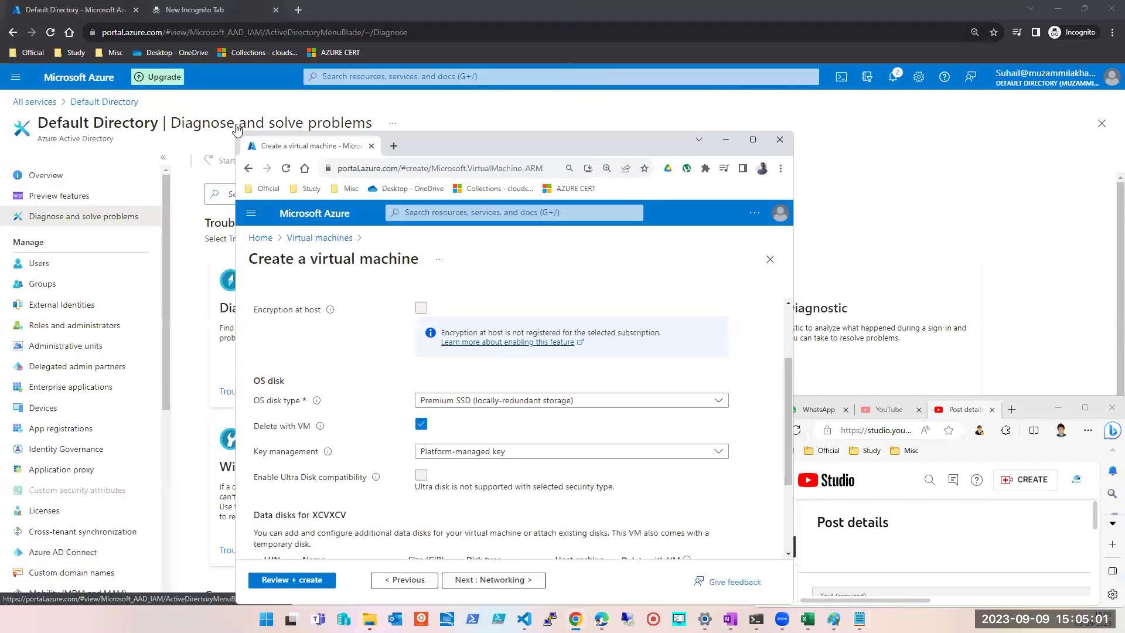
{"action": "left_click", "coordinate": [752, 140]}
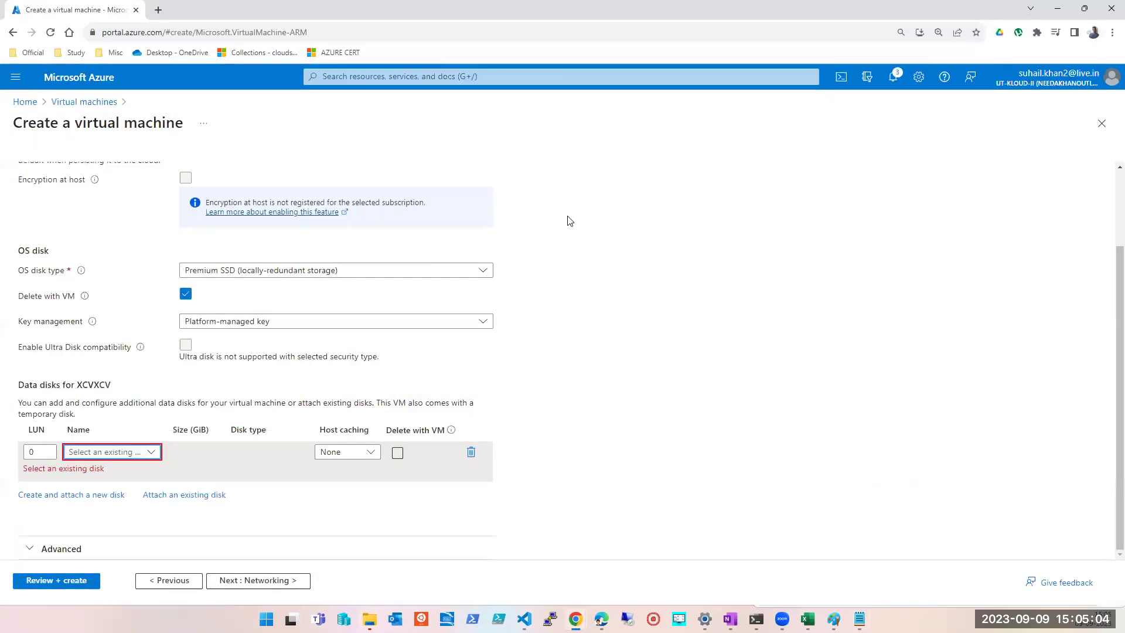
- From Home > Virtual machines, open ut-kloud-dc001-win2012R2 and collapse the VM list pane
{"action": "left_click", "coordinate": [25, 103]}
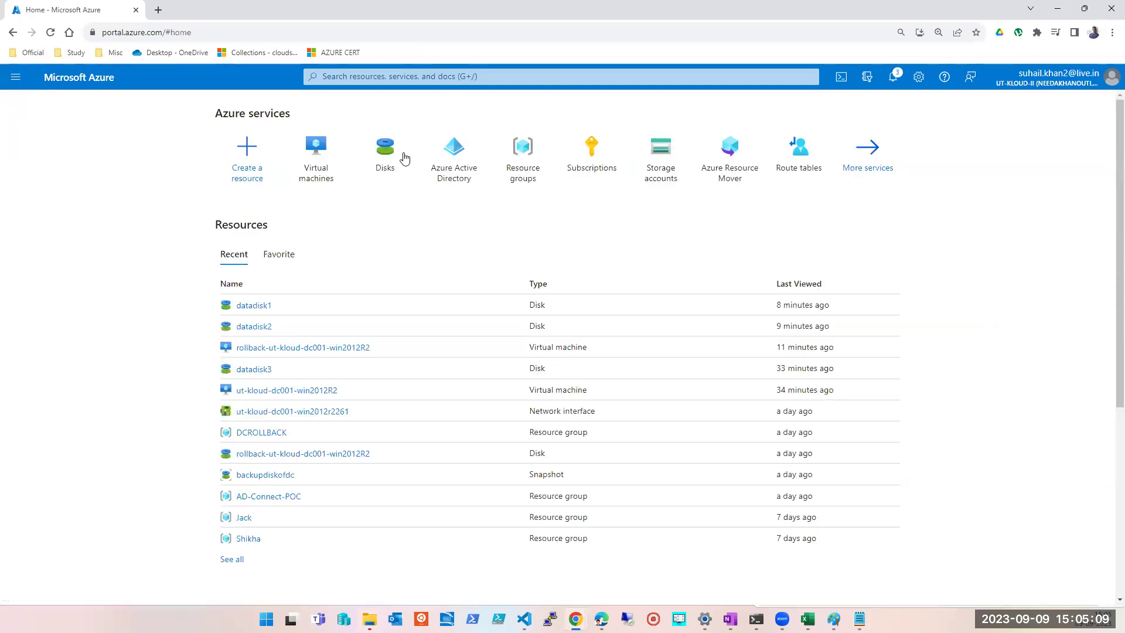
{"action": "left_click", "coordinate": [329, 154]}
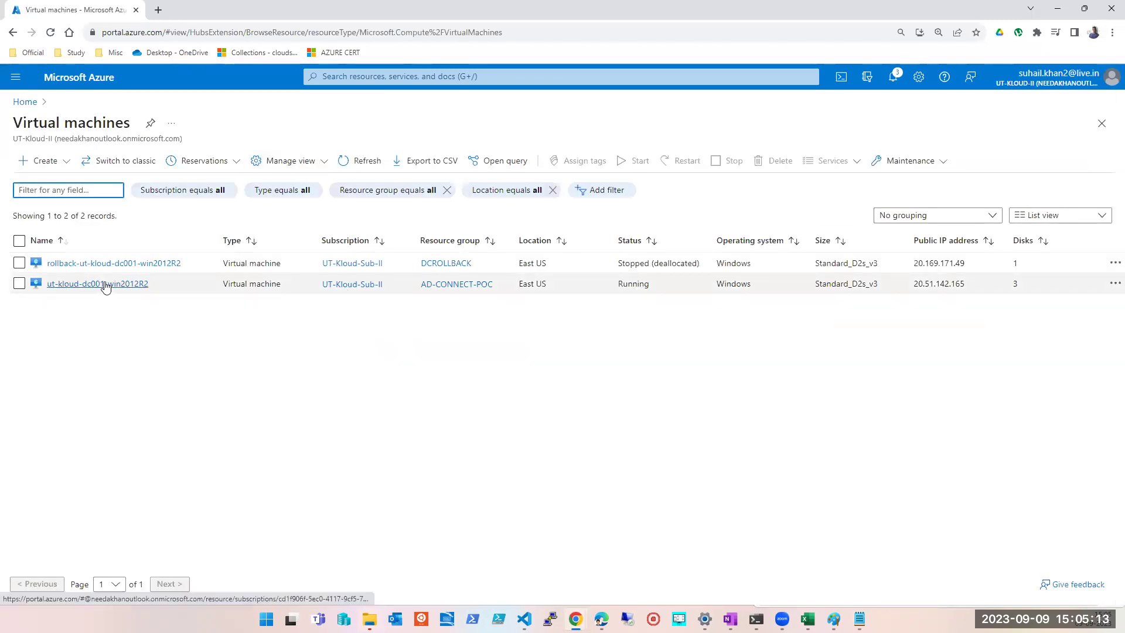
{"action": "left_click", "coordinate": [105, 285]}
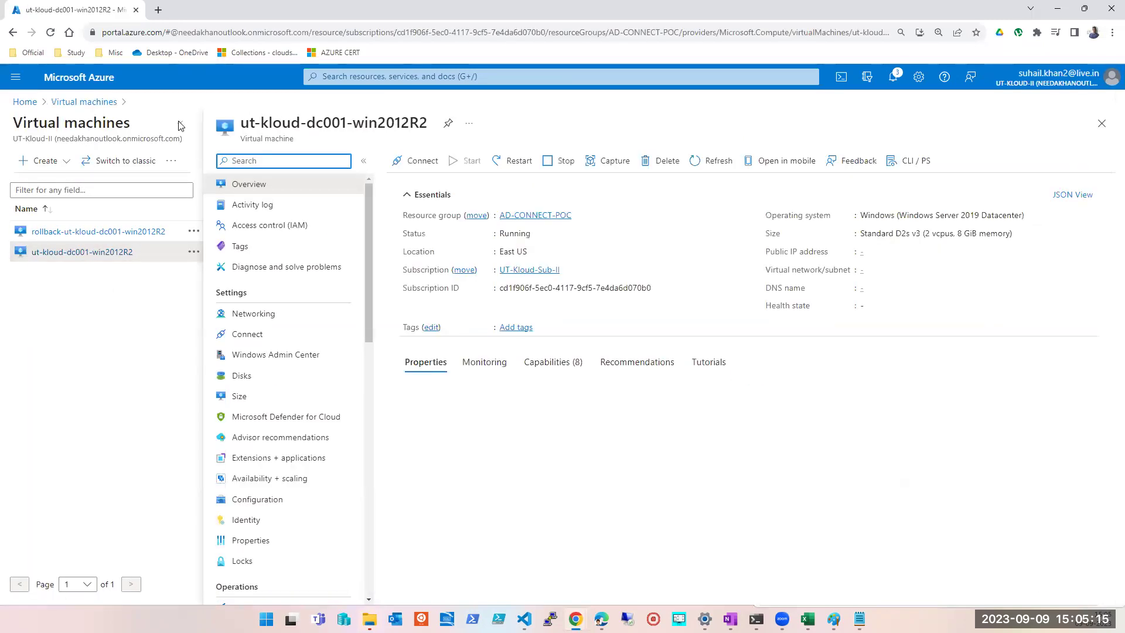
{"action": "left_click", "coordinate": [180, 124]}
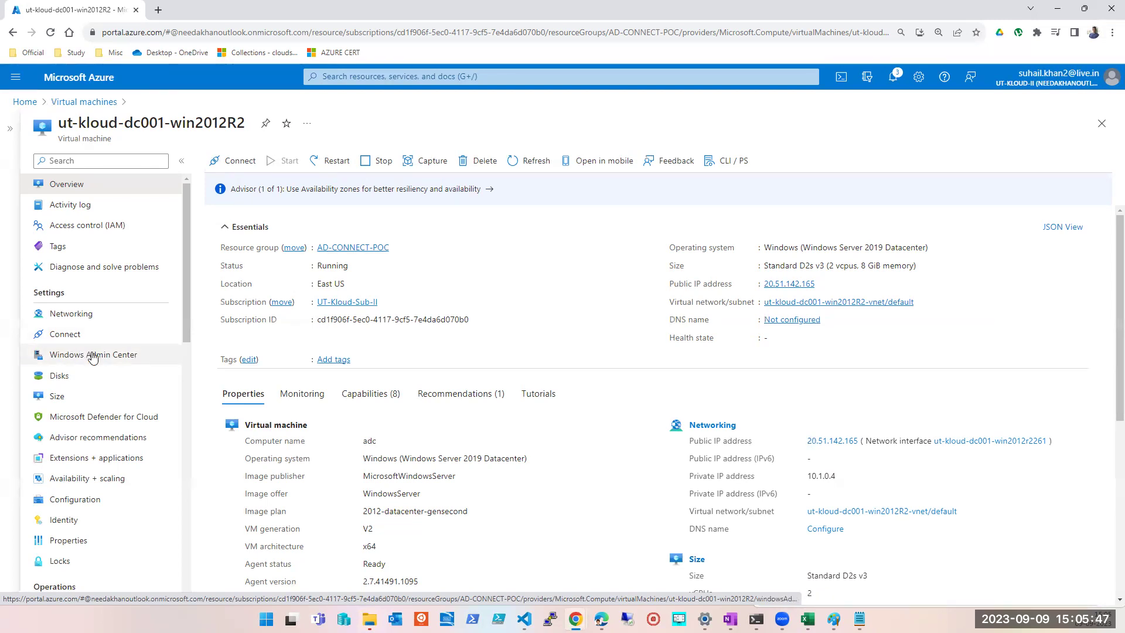
{"action": "scroll", "coordinate": [100, 372], "scroll_direction": "down", "scroll_amount": 1}
- Open ut-kloud-dc001-win2012R2's Disks page showing DATADISK2 (90 GiB) and DATADISK3 (256 GiB)
{"action": "left_click", "coordinate": [78, 319]}
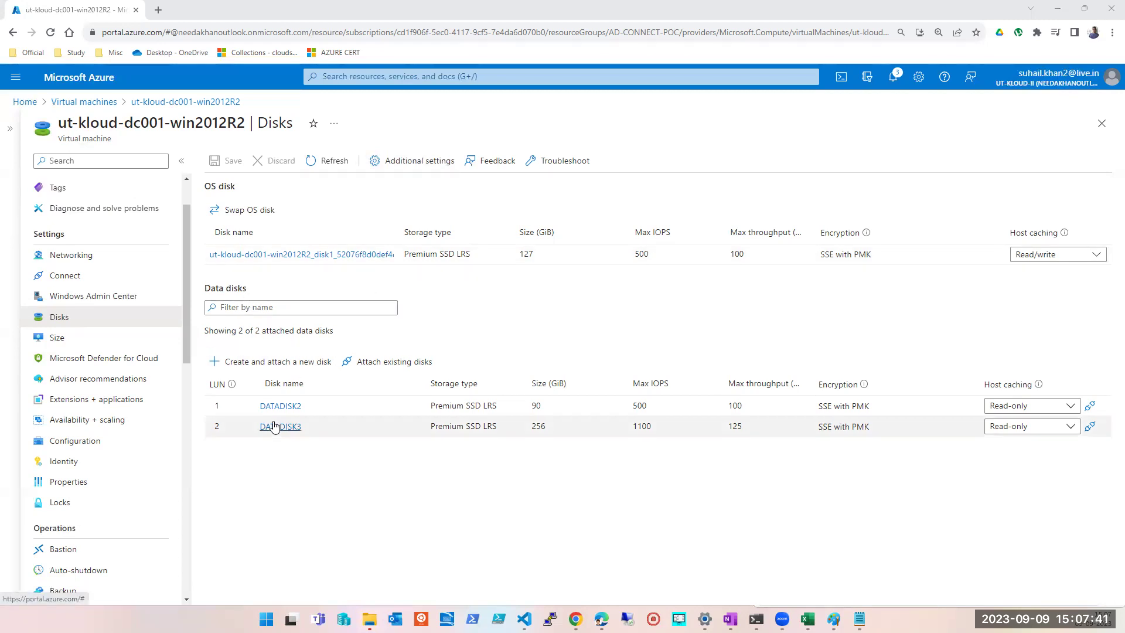
- Draw a tall rectangle to the right of the disk diagram for the second machine
{"action": "left_click", "coordinate": [833, 619]}
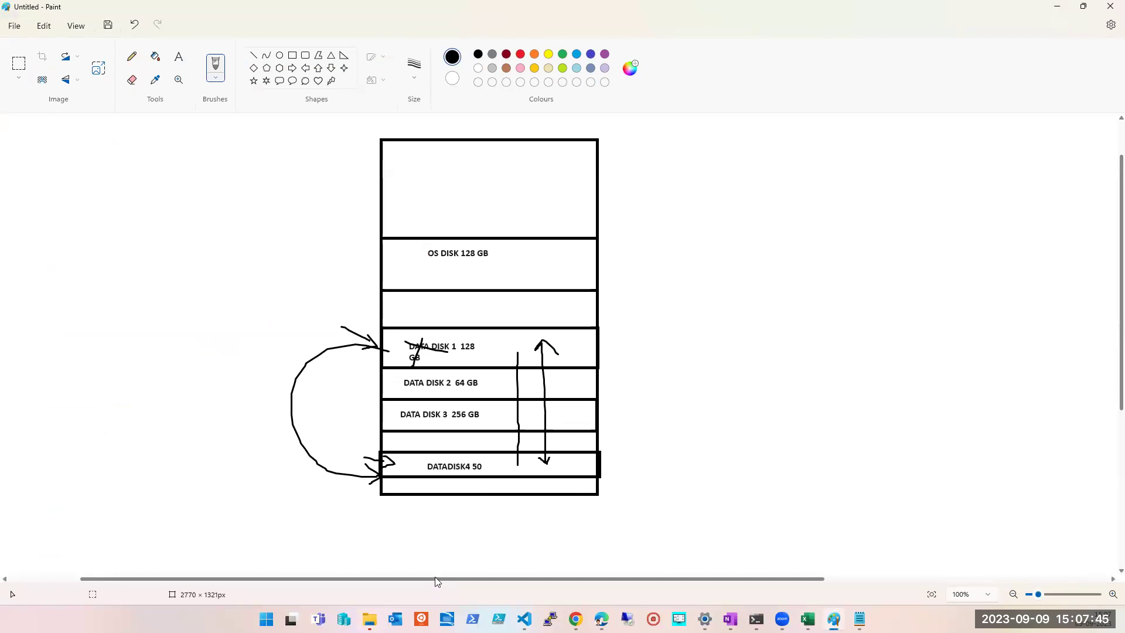
{"action": "left_click_drag", "start_coordinate": [439, 579], "coordinate": [489, 579]}
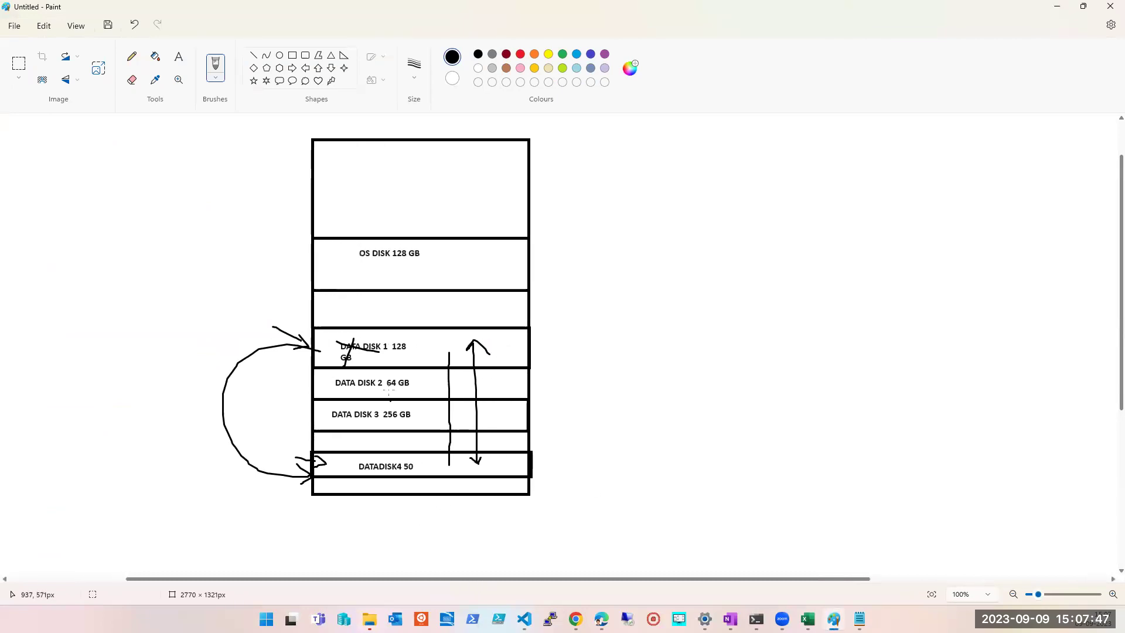
{"action": "left_click", "coordinate": [292, 56]}
{"action": "mouse_move", "coordinate": [674, 142]}
{"action": "left_mouse_down"}
{"action": "mouse_move", "coordinate": [876, 414]}
{"action": "mouse_move", "coordinate": [914, 512]}
{"action": "mouse_move", "coordinate": [891, 515]}
{"action": "mouse_move", "coordinate": [908, 507]}
{"action": "left_mouse_up"}
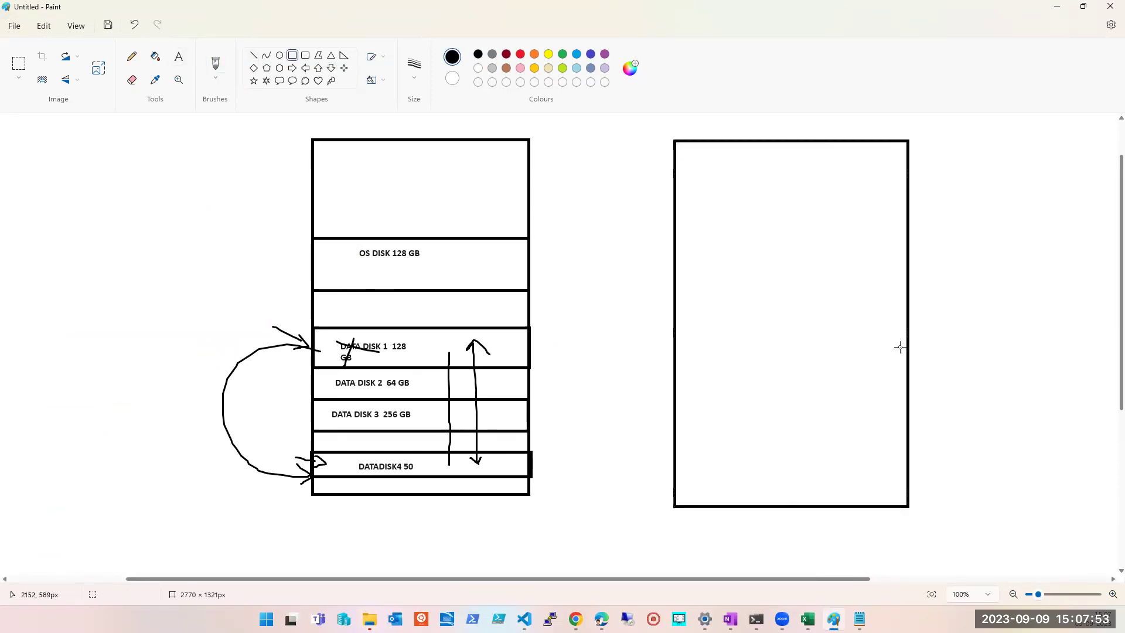
{"action": "left_click", "coordinate": [221, 65]}
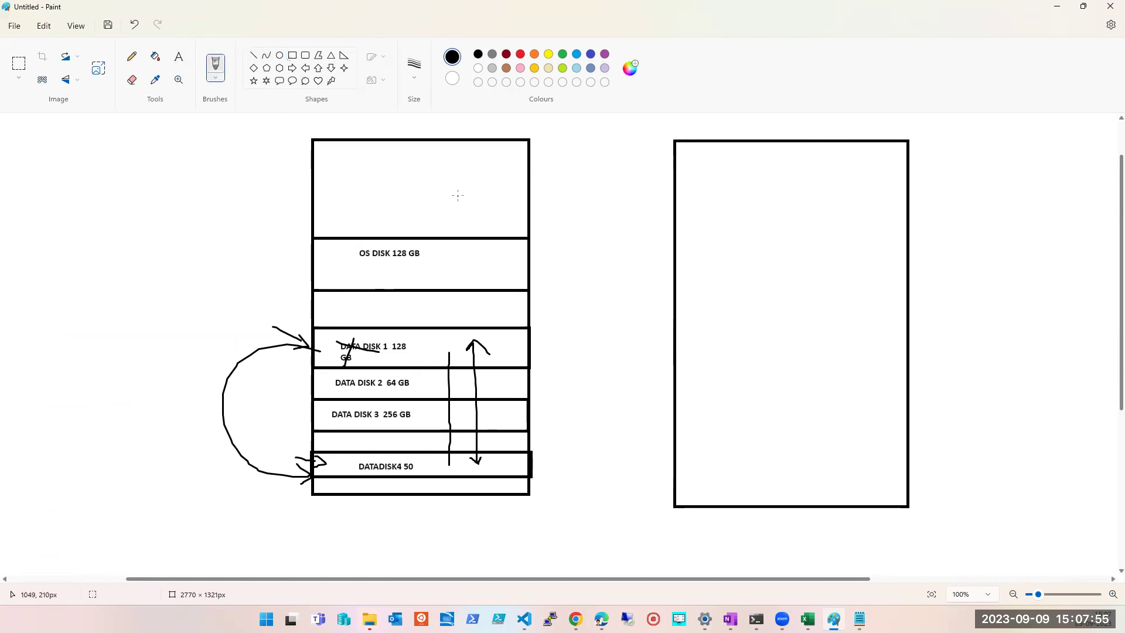
{"action": "left_click_drag", "start_coordinate": [347, 158], "coordinate": [406, 189]}
{"action": "key", "text": "ctrl+z"}
- Label the left box VM001 and paste a copy of that label into the right box
{"action": "left_click", "coordinate": [178, 56]}
{"action": "left_click_drag", "start_coordinate": [339, 157], "coordinate": [448, 225]}
{"action": "type", "text": "VM001"}
{"action": "key", "text": "ctrl+a"}
{"action": "key", "text": "ctrl+c"}
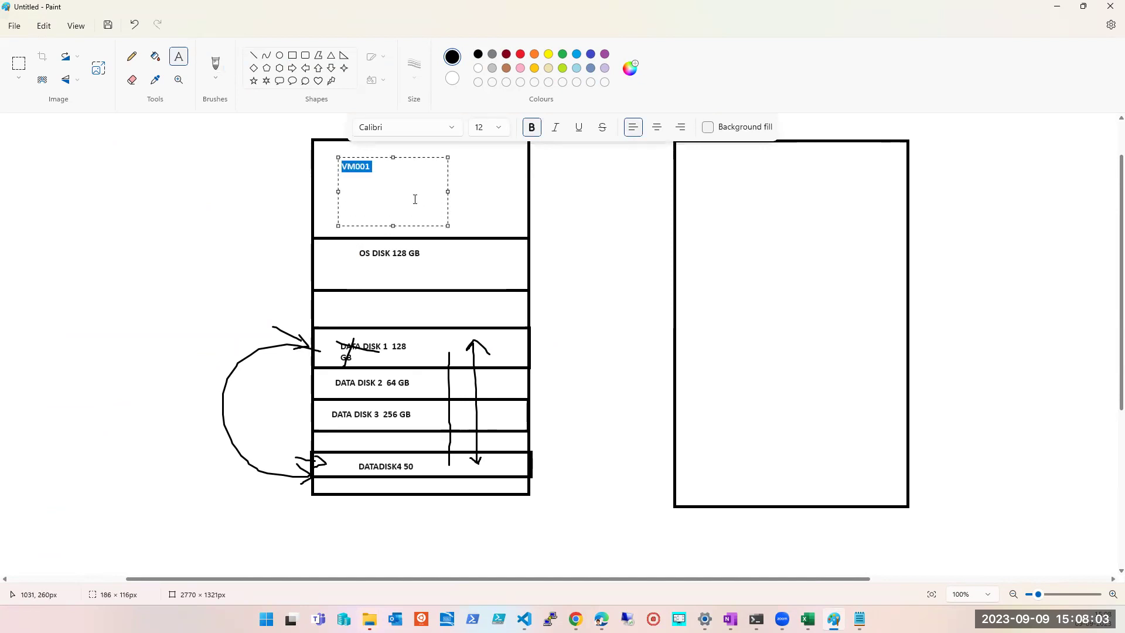
{"action": "left_click_drag", "start_coordinate": [708, 164], "coordinate": [788, 192]}
{"action": "key", "text": "ctrl+v"}
{"action": "key", "text": "BackSpace"}
{"action": "key", "text": "BackSpace"}
- Finish the VM002 label and draw a section across the box beneath it
{"action": "type", "text": "2"}
{"action": "left_click", "coordinate": [292, 55]}
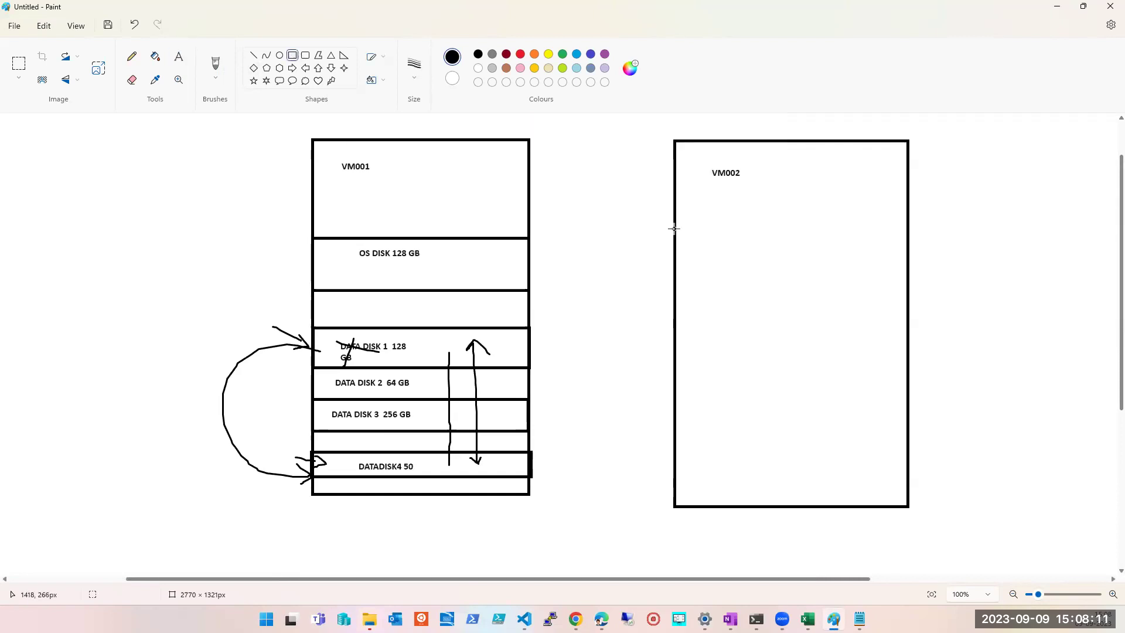
{"action": "left_click_drag", "start_coordinate": [675, 228], "coordinate": [720, 306]}
{"action": "left_click_drag", "start_coordinate": [792, 300], "coordinate": [906, 292]}
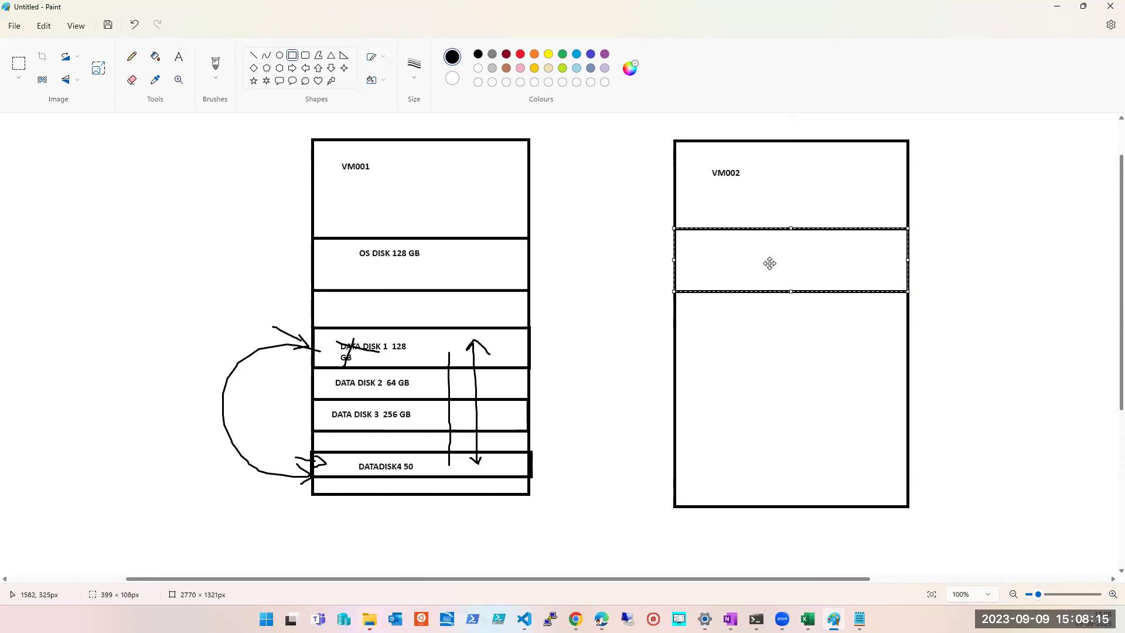
{"action": "left_click", "coordinate": [943, 249]}
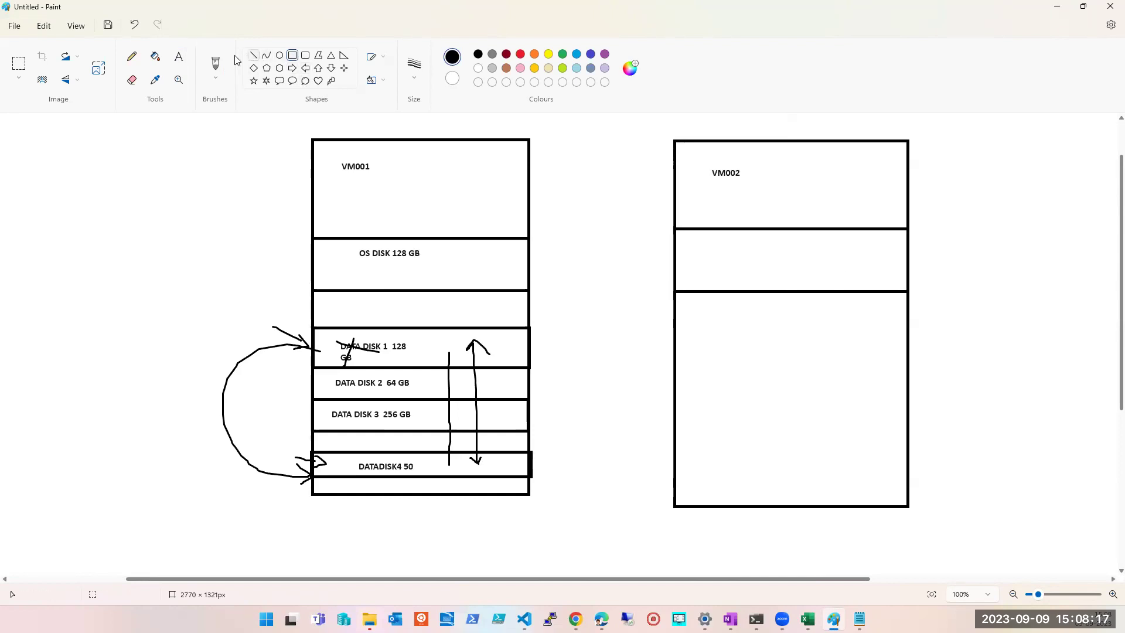
- Write OS DISK 128 GB in VM002's second section
{"action": "left_click", "coordinate": [180, 62]}
{"action": "left_click_drag", "start_coordinate": [715, 238], "coordinate": [847, 274]}
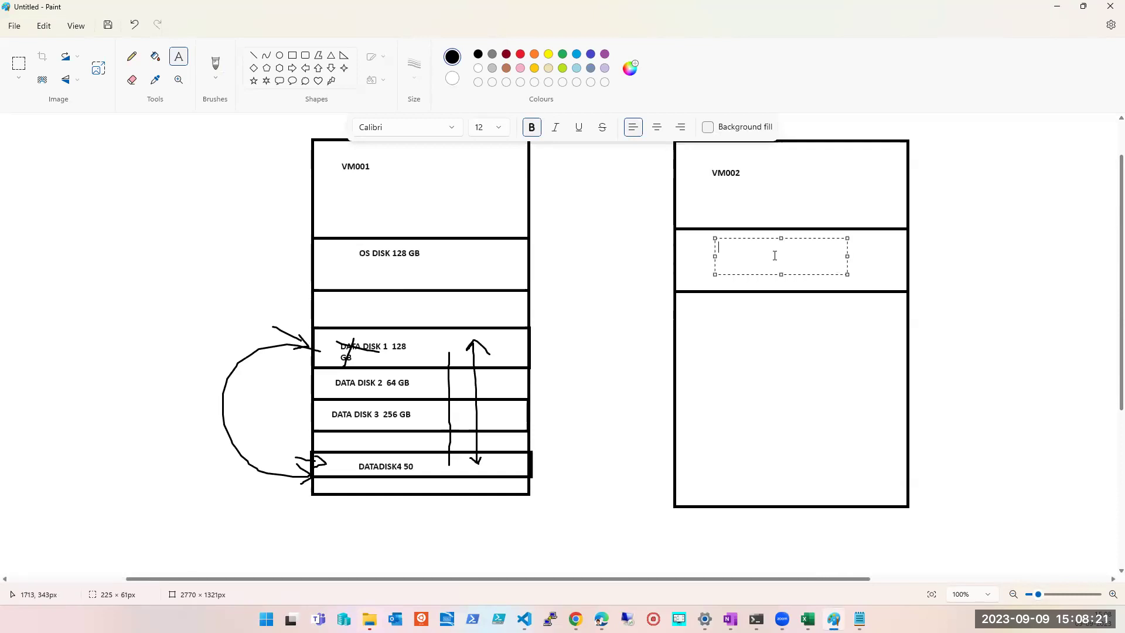
{"action": "type", "text": "os"}
{"action": "key", "text": "BackSpace"}
{"action": "type", "text": "OS DISK "}
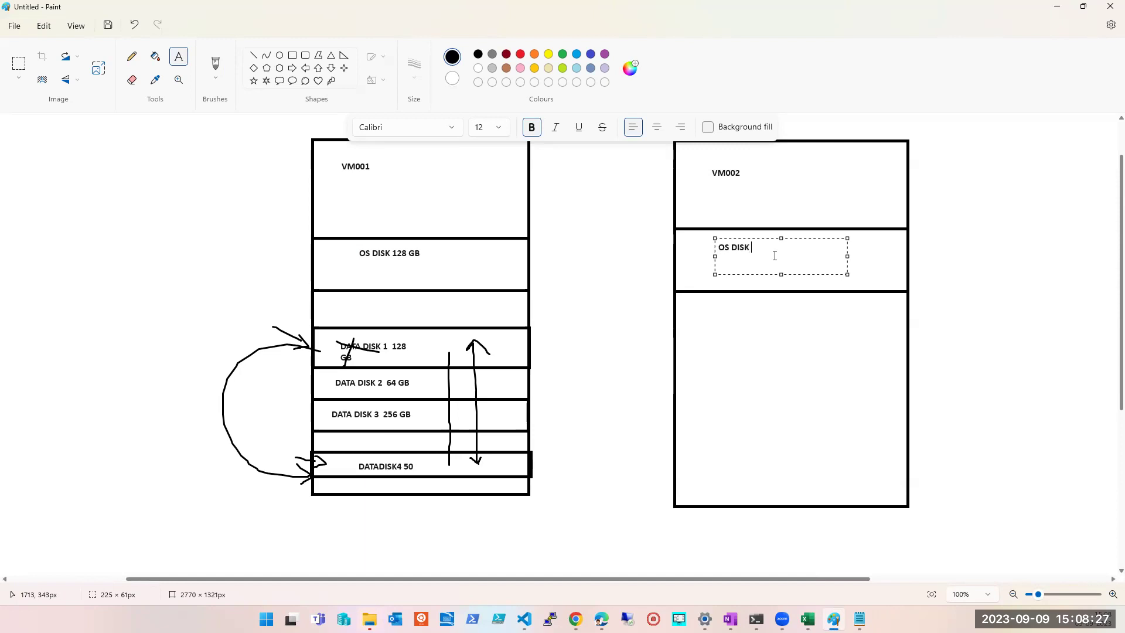
{"action": "type", "text": "128 GB"}
{"action": "left_click", "coordinate": [808, 394]}
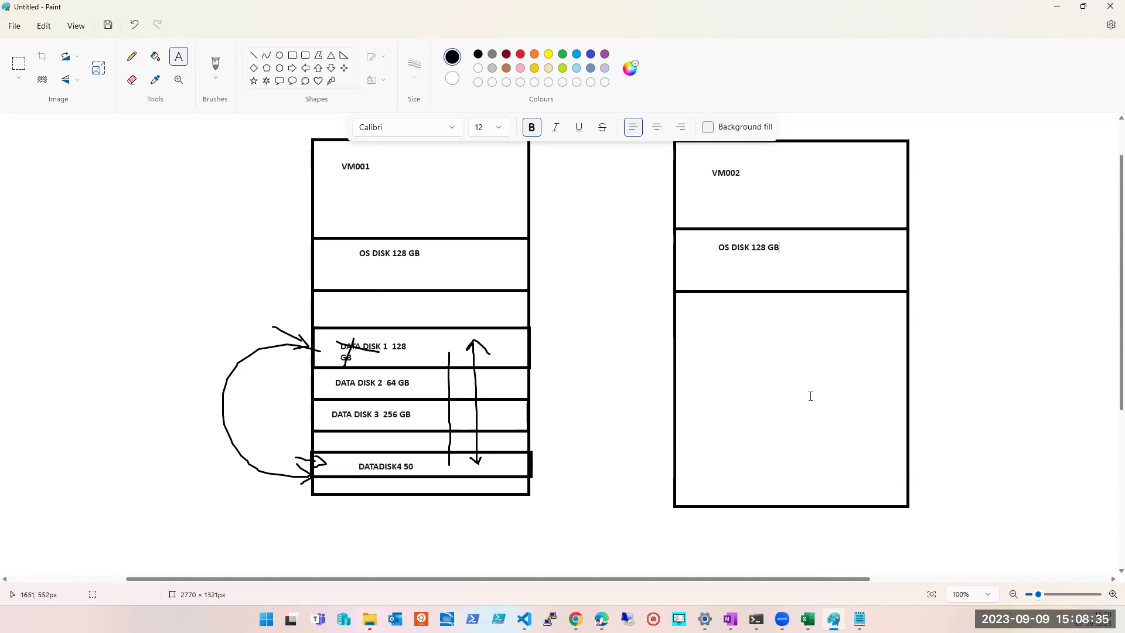
- Draw empty data-disk rows below the OS disk section in the VM002 box
{"action": "left_click", "coordinate": [292, 55]}
{"action": "mouse_move", "coordinate": [676, 345]}
{"action": "left_mouse_down"}
{"action": "mouse_move", "coordinate": [896, 398]}
{"action": "mouse_move", "coordinate": [908, 380]}
{"action": "left_mouse_up"}
{"action": "mouse_move", "coordinate": [675, 400]}
{"action": "left_mouse_down"}
{"action": "mouse_move", "coordinate": [766, 432]}
{"action": "mouse_move", "coordinate": [911, 443]}
{"action": "left_mouse_up"}
{"action": "key", "text": "ctrl+z"}
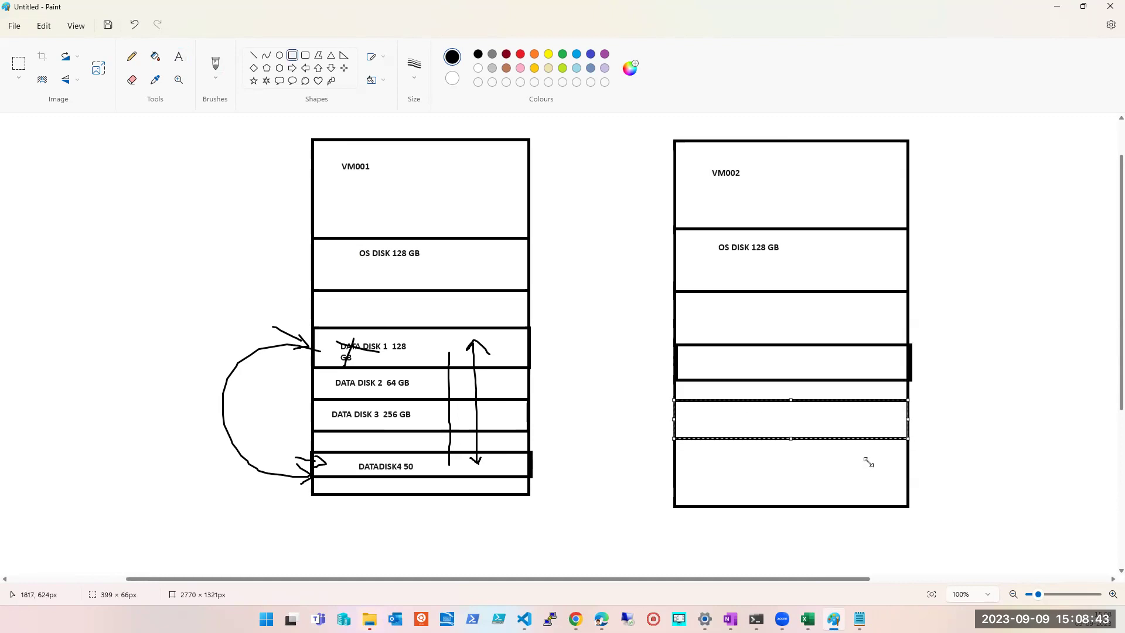
{"action": "left_click_drag", "start_coordinate": [673, 459], "coordinate": [907, 484]}
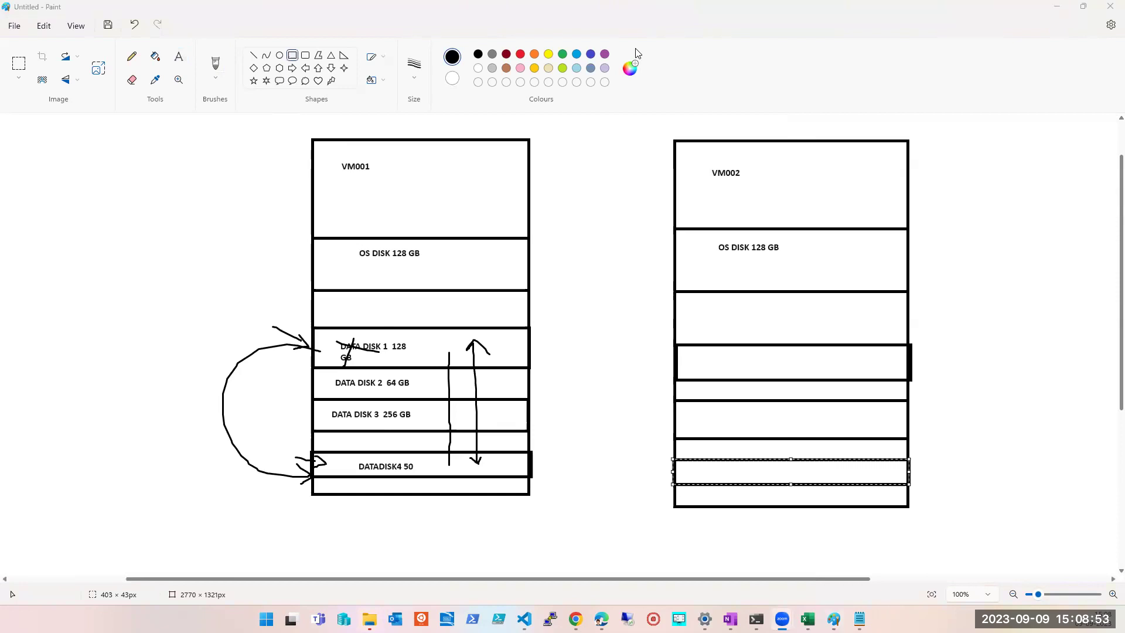
{"action": "left_click", "coordinate": [801, 362]}
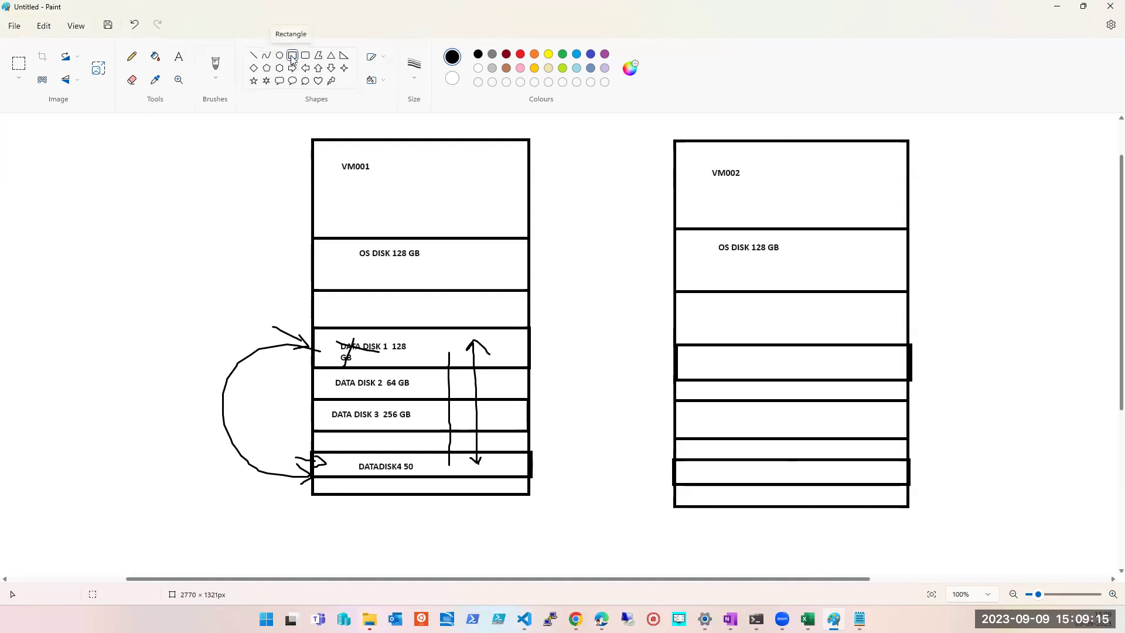
{"action": "left_click", "coordinate": [178, 56]}
{"action": "left_click", "coordinate": [709, 322]}
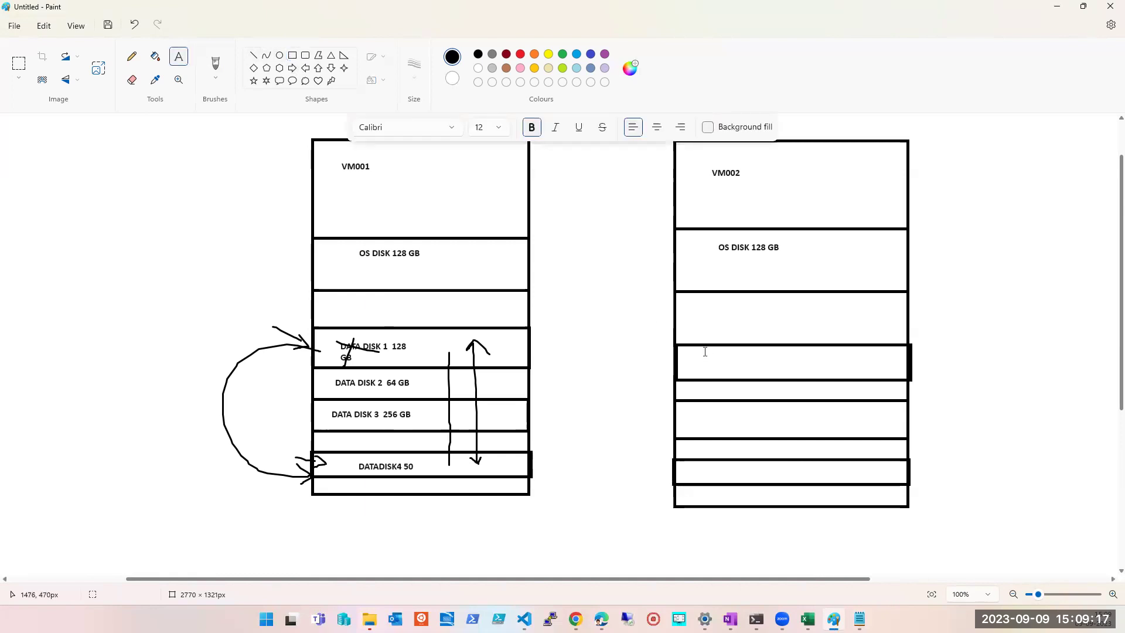
- Type DATA DISK - A in VM002's first data-disk row and copy the label
{"action": "left_click_drag", "start_coordinate": [702, 354], "coordinate": [813, 371]}
{"action": "type", "text": "DATA "}
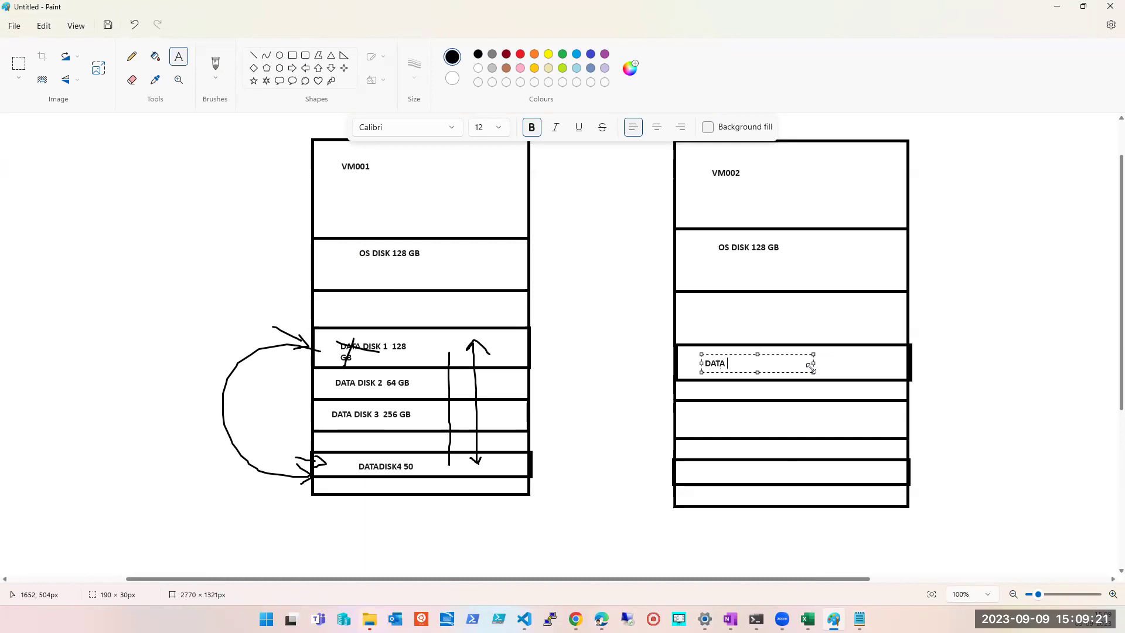
{"action": "type", "text": "DSISK - A"}
{"action": "key", "text": "ctrl+a"}
{"action": "key", "text": "ctrl+c"}
- Paste the label into the two lower rows, changing the letter to B and C
{"action": "left_click", "coordinate": [709, 421]}
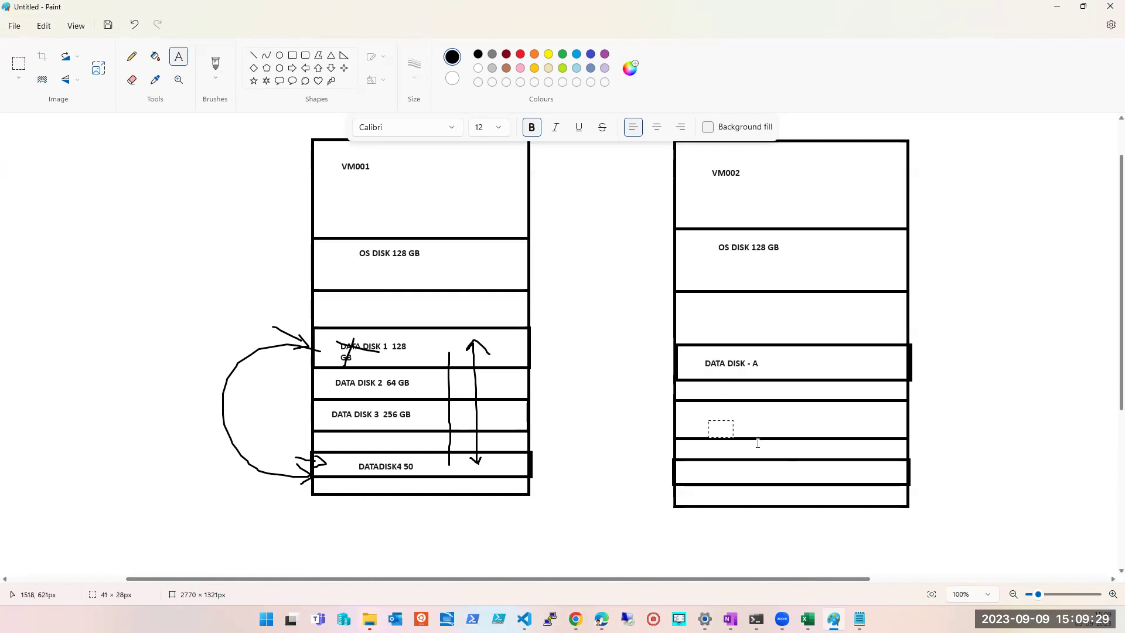
{"action": "key", "text": "ctrl+v"}
{"action": "key", "text": "Return"}
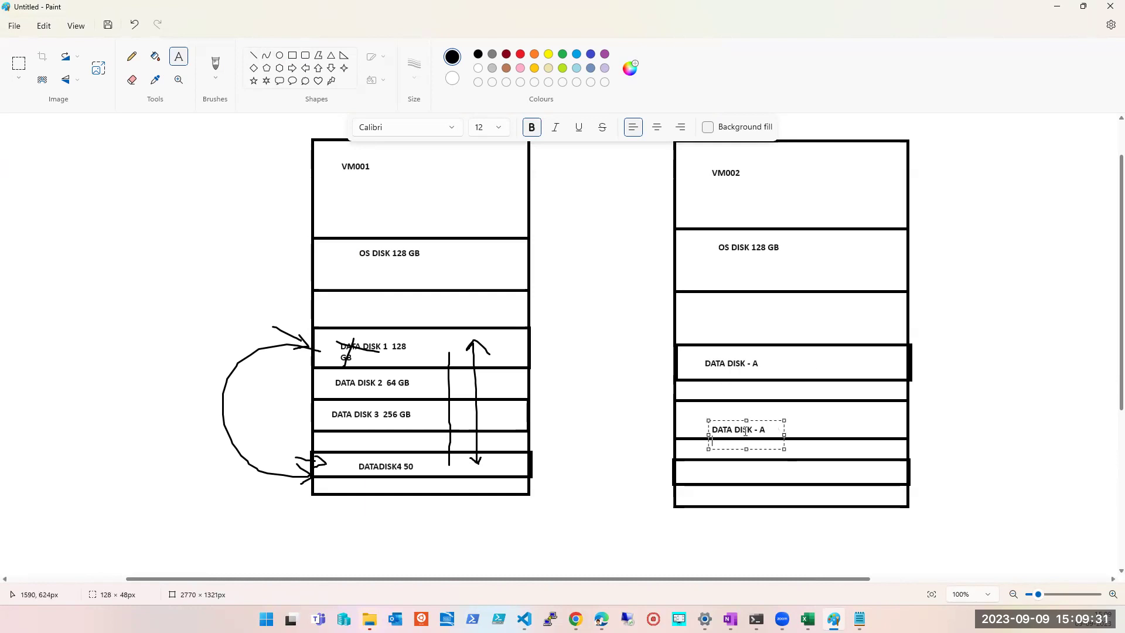
{"action": "key", "text": "BackSpace"}
{"action": "type", "text": "B"}
{"action": "left_click", "coordinate": [721, 494]}
{"action": "key", "text": "ctrl+v"}
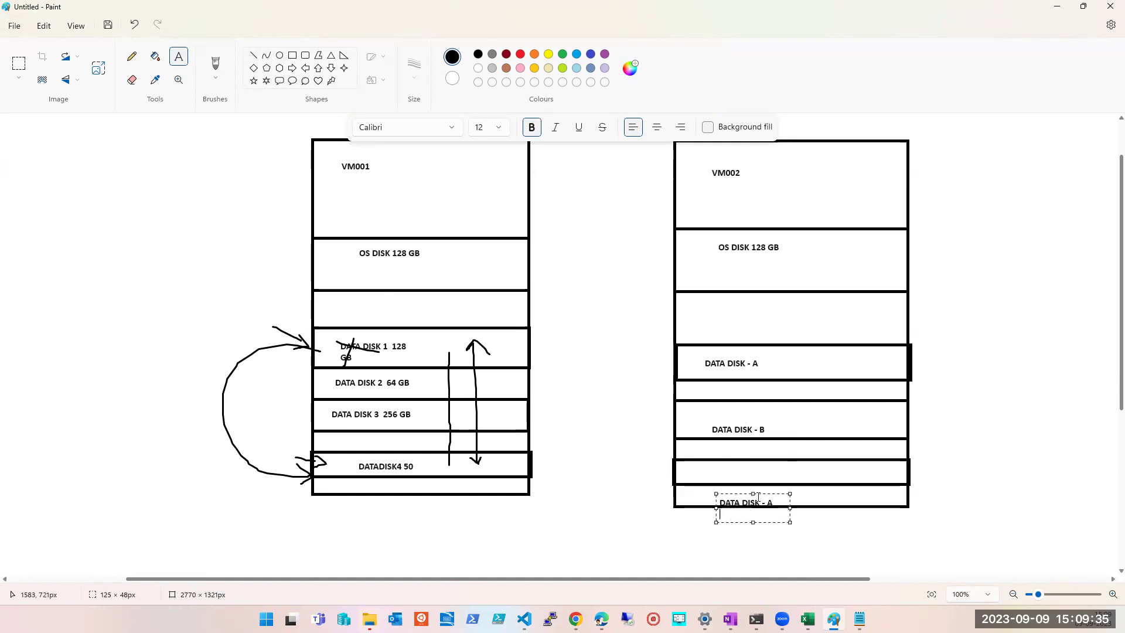
{"action": "left_click_drag", "start_coordinate": [753, 491], "coordinate": [754, 484]}
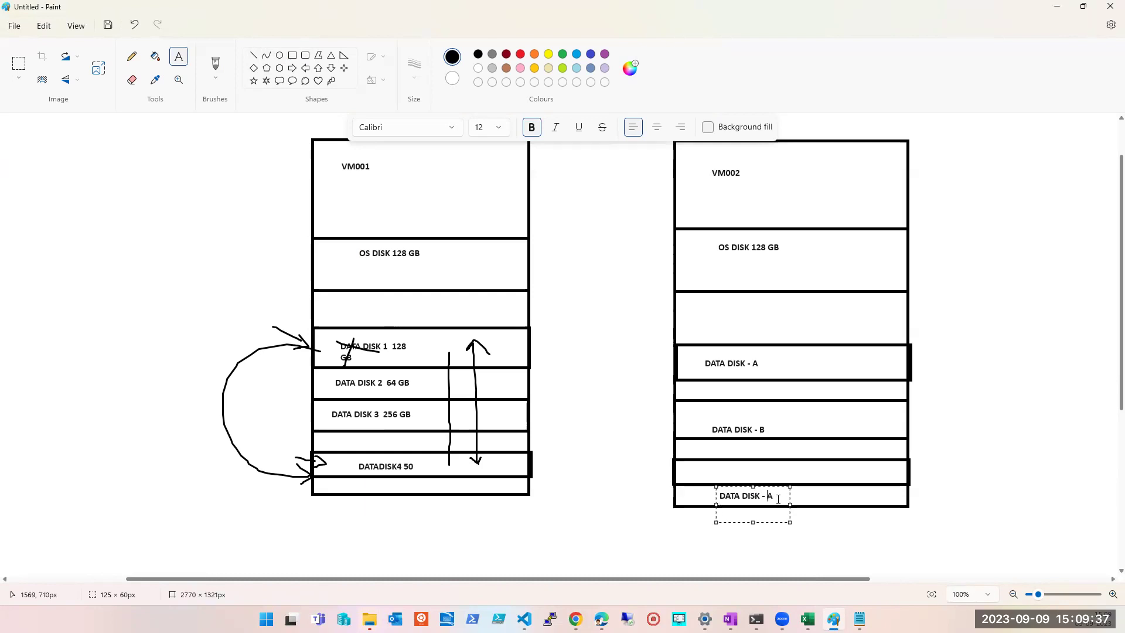
{"action": "key", "text": "Delete"}
{"action": "left_click", "coordinate": [966, 428]}
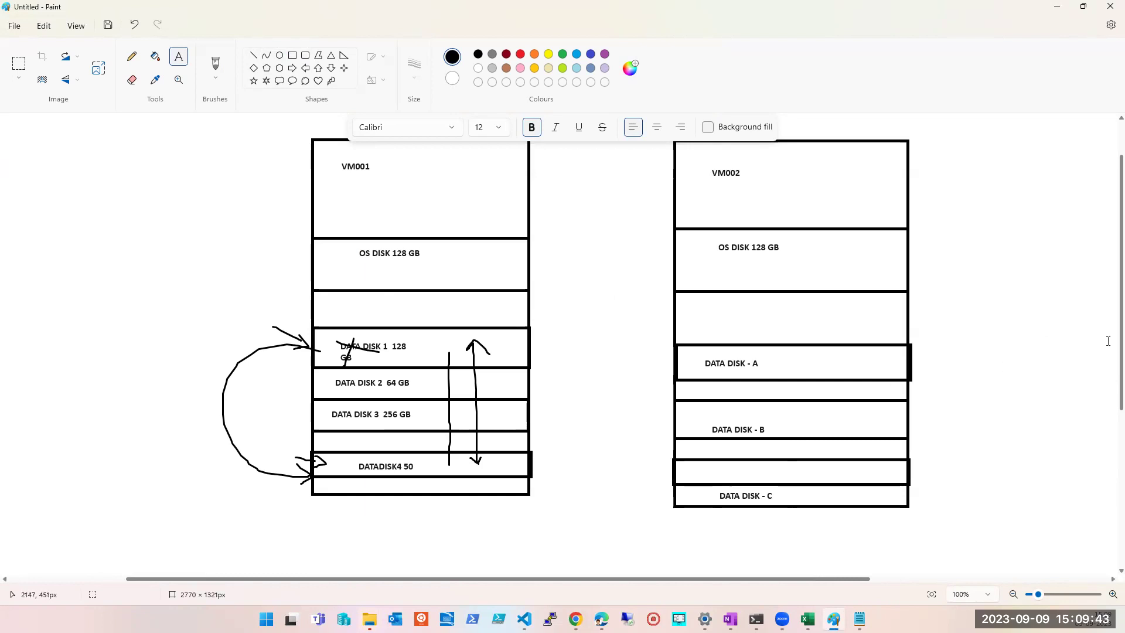
- Beside VM001's OS DISK 128 GB, type the login name and password on separate lines
{"action": "scroll", "coordinate": [1108, 341], "scroll_direction": "up", "scroll_amount": 1}
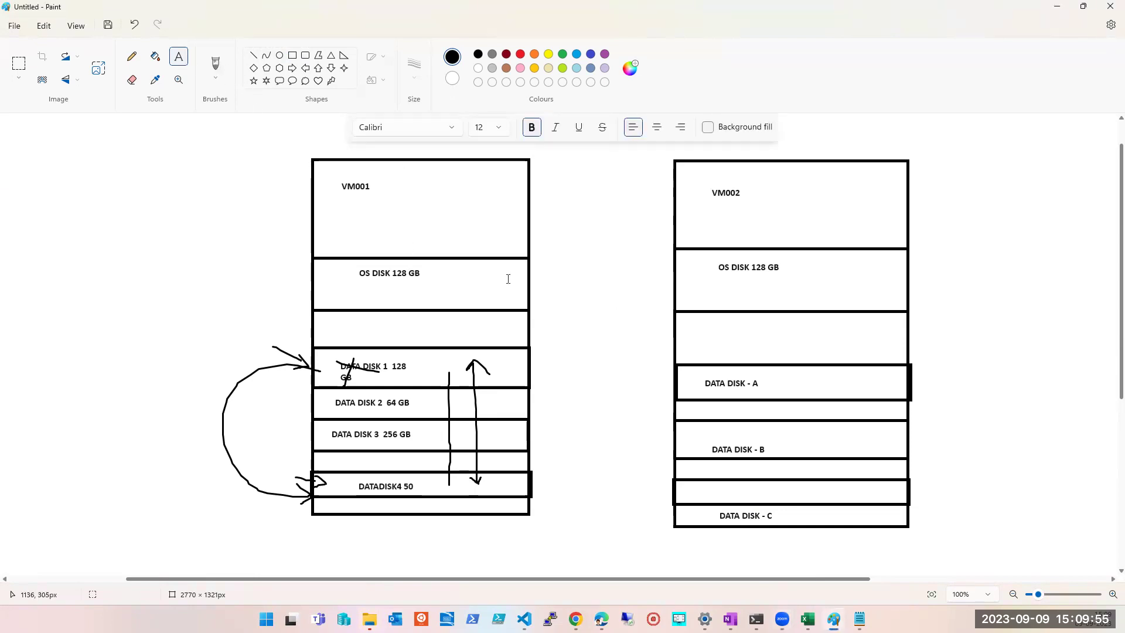
{"action": "left_click_drag", "start_coordinate": [447, 266], "coordinate": [521, 284]}
{"action": "type", "text": "TAPOT"}
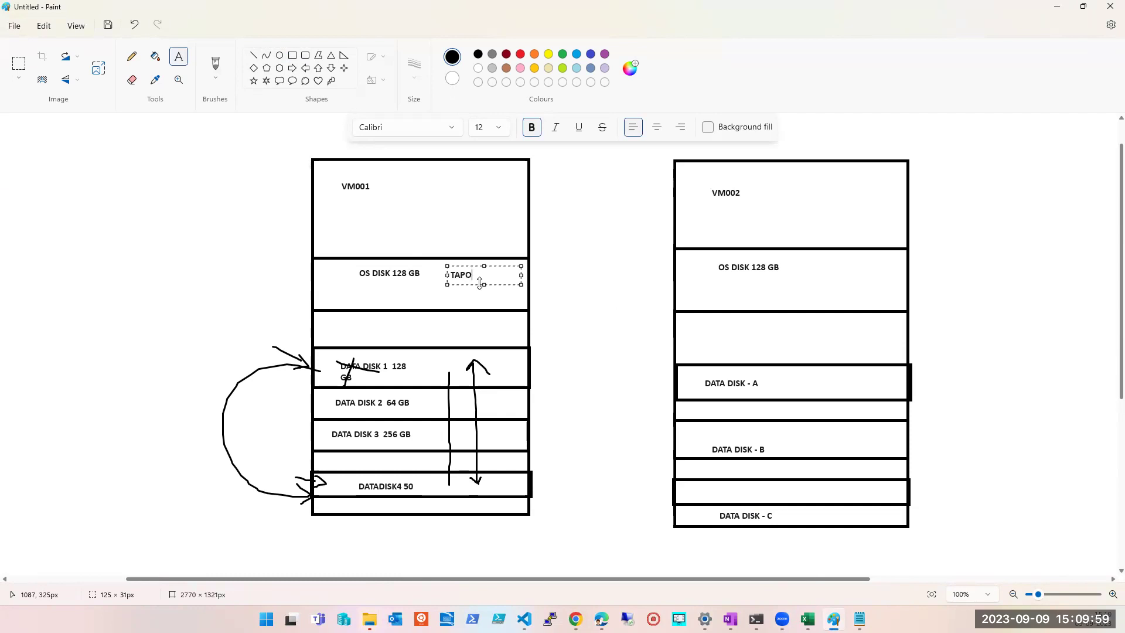
{"action": "key", "text": "BackSpace"}
{"action": "key", "text": "BackSpace"}
{"action": "key", "text": "BackSpace"}
{"action": "type", "text": "a"}
{"action": "type", "text": "tapout"}
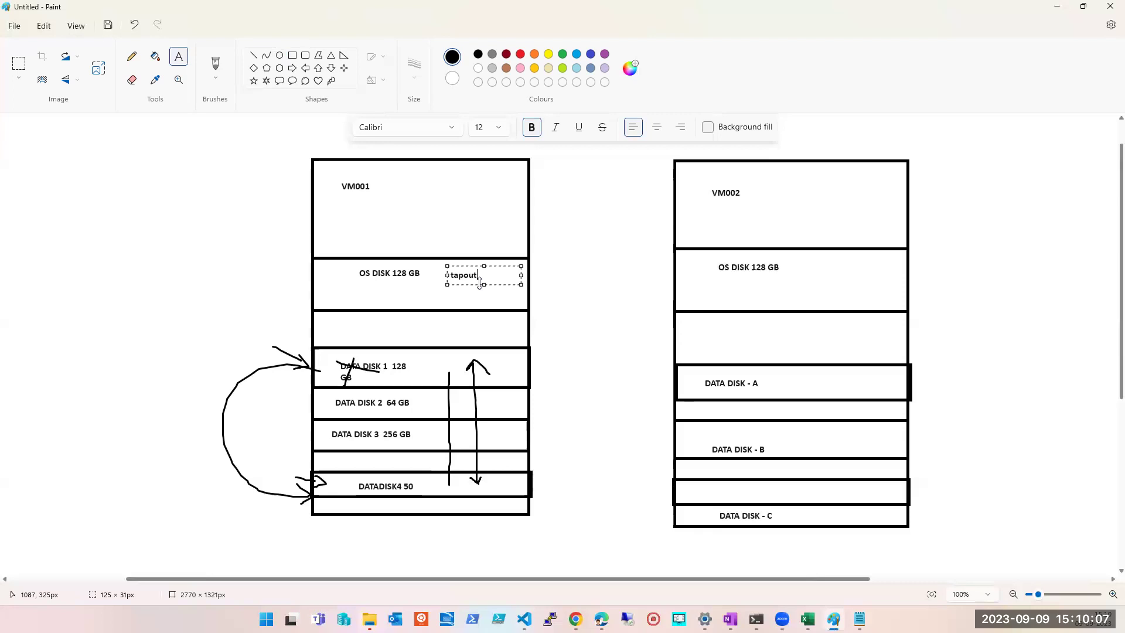
{"action": "key", "text": "Return"}
{"action": "type", "text": "password"}
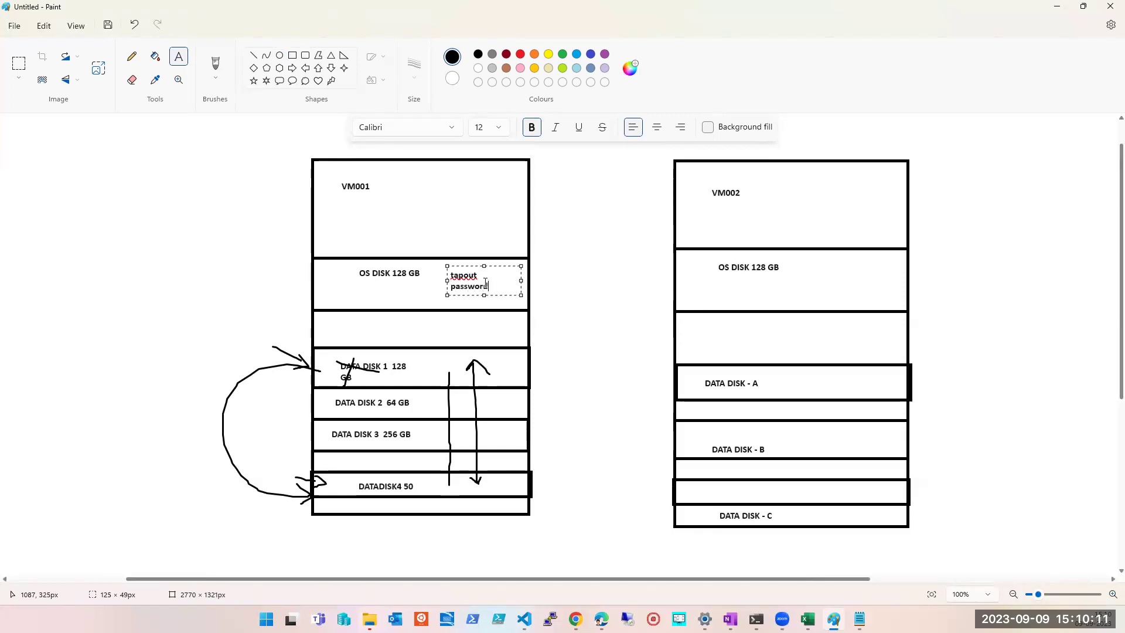
- Add the user list user1, user2, user3 and enlarge the text box to fit
{"action": "key", "text": "Return"}
{"action": "key", "text": "Return"}
{"action": "type", "text": "use"}
{"action": "key", "text": "Home"}
{"action": "key", "text": "BackSpace"}
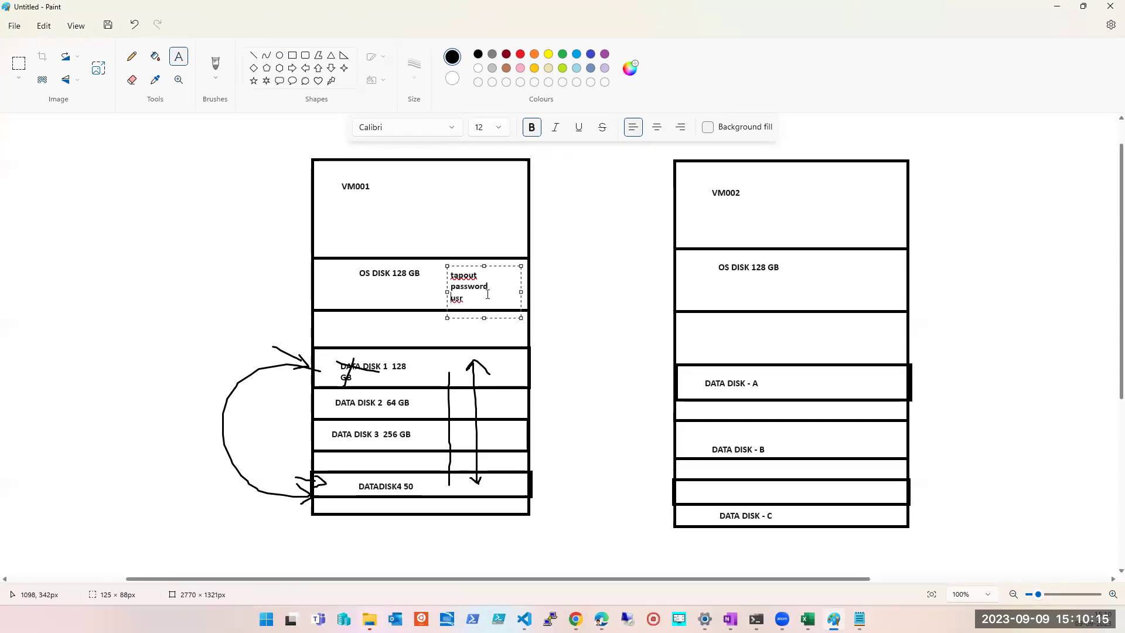
{"action": "key", "text": "End"}
{"action": "key", "text": "BackSpace"}
{"action": "type", "text": "er"}
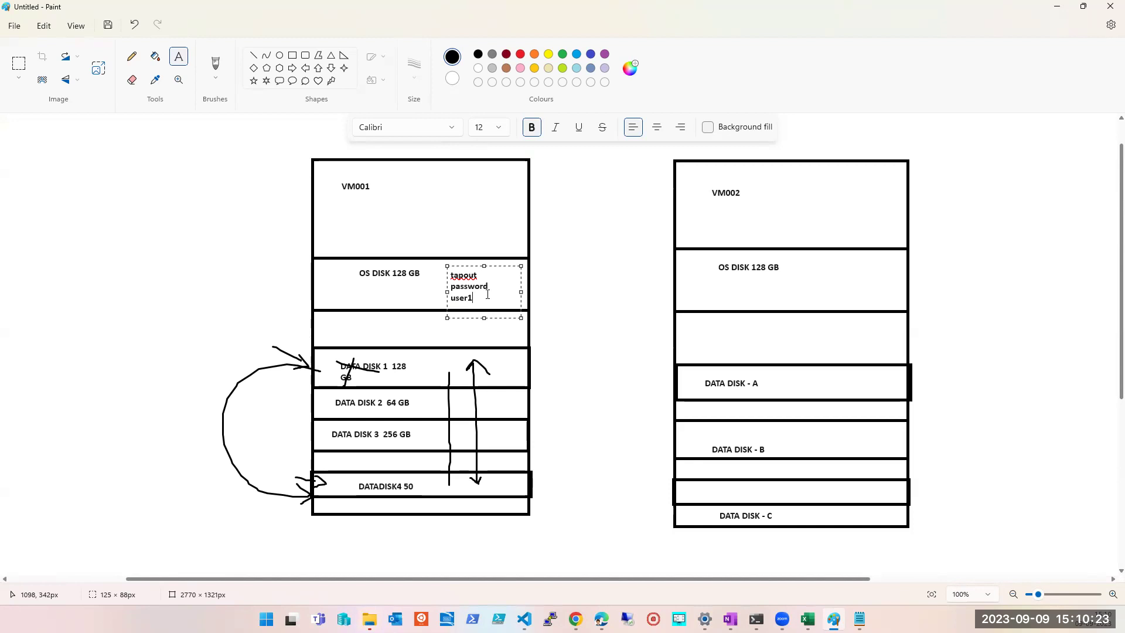
{"action": "type", "text": "ser2, user3"}
{"action": "left_click_drag", "start_coordinate": [447, 266], "coordinate": [444, 260]}
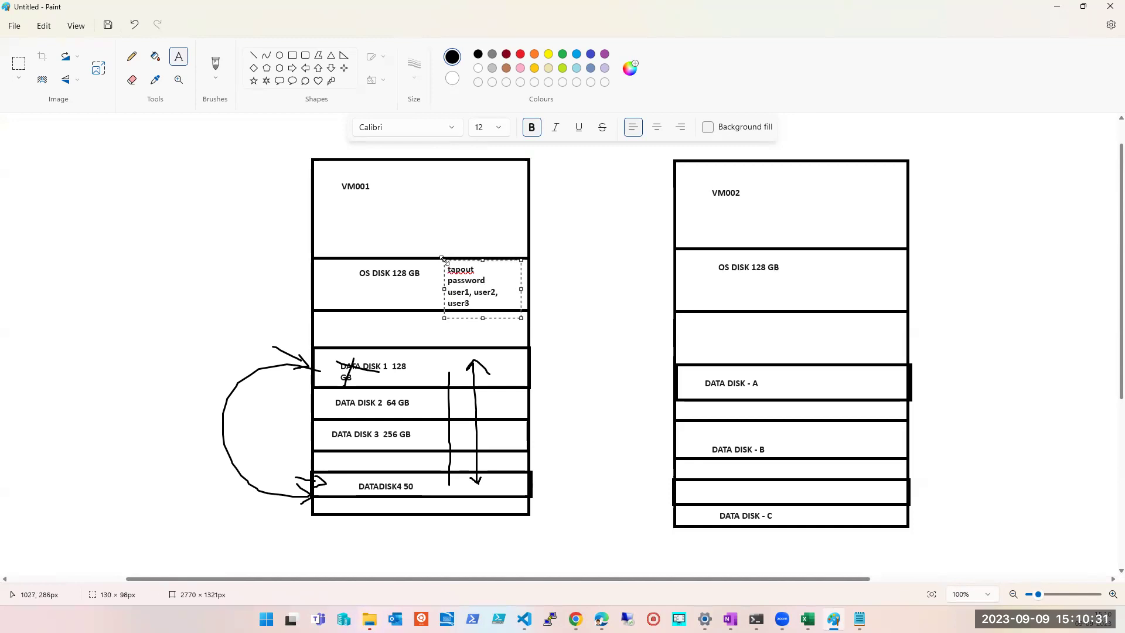
{"action": "left_click_drag", "start_coordinate": [800, 258], "coordinate": [872, 304]}
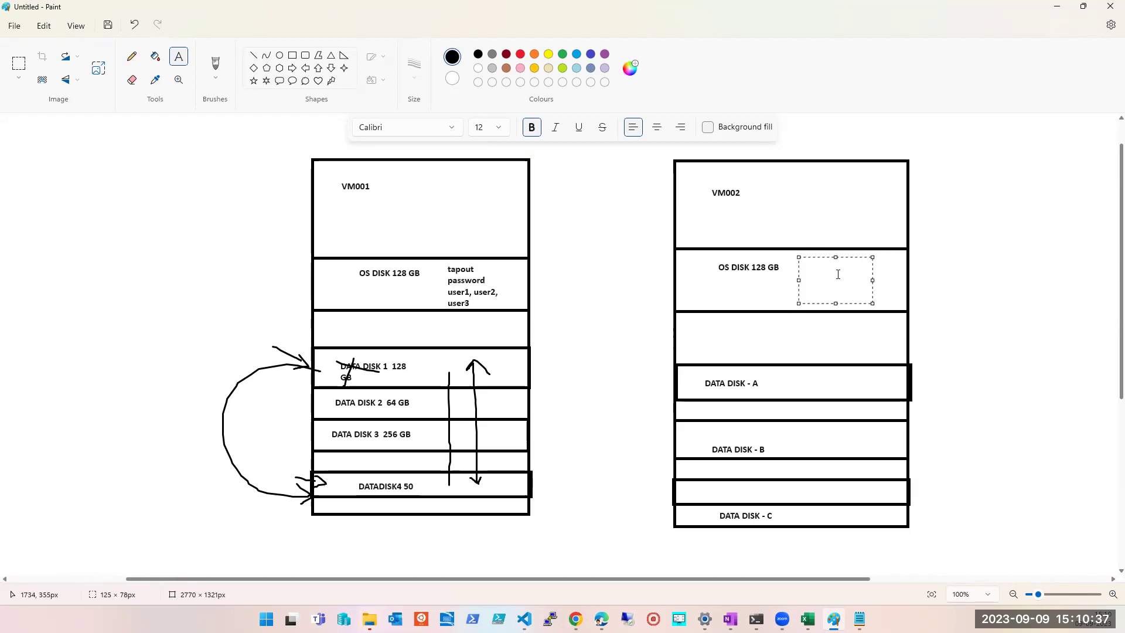
- In VM002's OS disk row, note the admin login, password and users user-a, user-b, user-c, user-d
{"action": "type", "text": "admin, password usera"}
{"action": "key", "text": "BackSpace"}
{"action": "type", "text": "-a, user-b, user-c"}
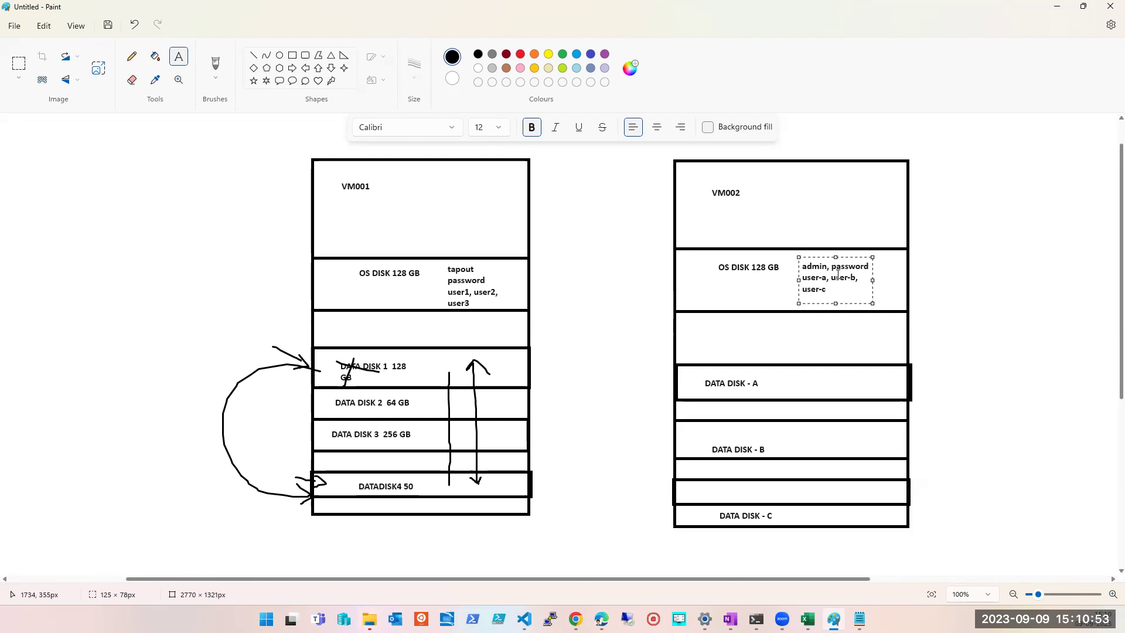
{"action": "type", "text": ", user"}
{"action": "type", "text": "-d"}
{"action": "left_click", "coordinate": [547, 289]}
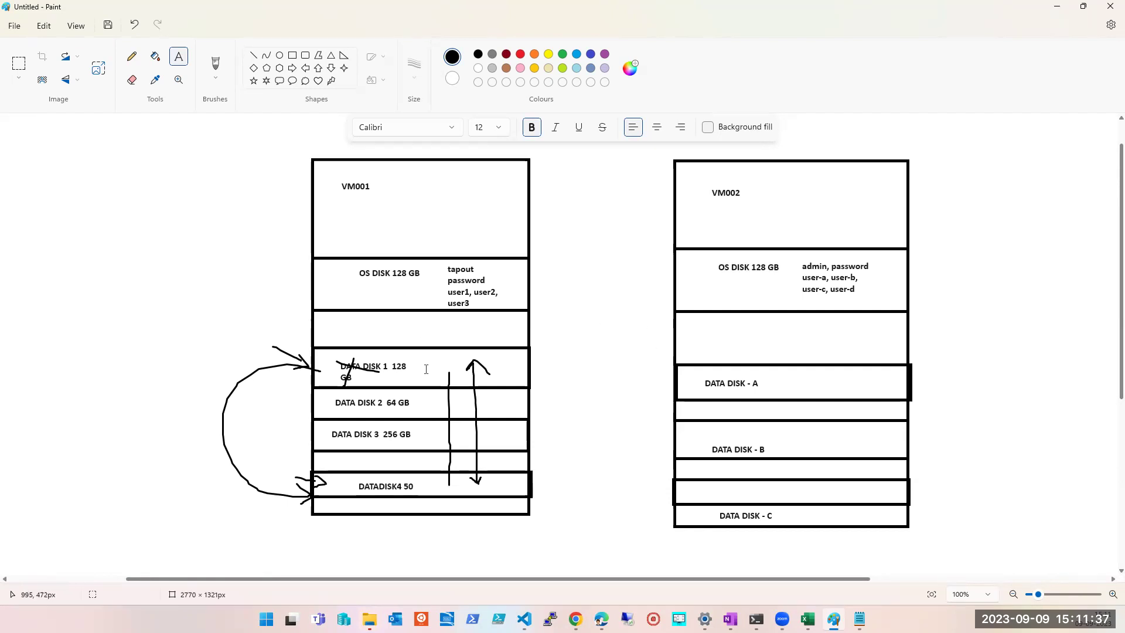
- Add an 'East - US' label in the space between the two VM boxes
{"action": "left_click", "coordinate": [215, 66]}
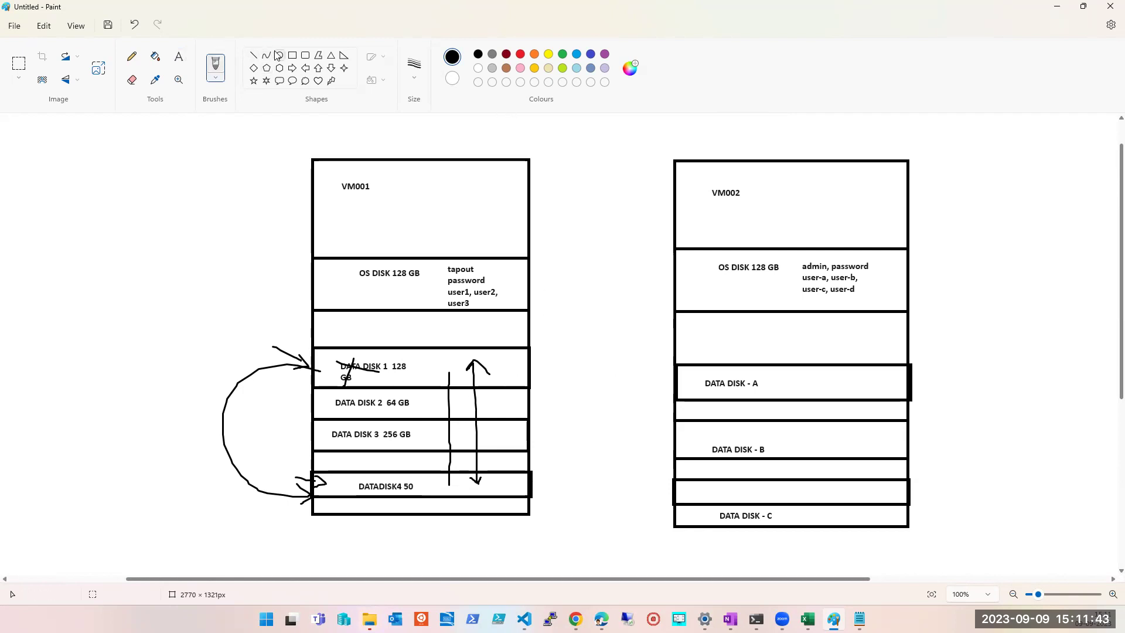
{"action": "left_click", "coordinate": [291, 55]}
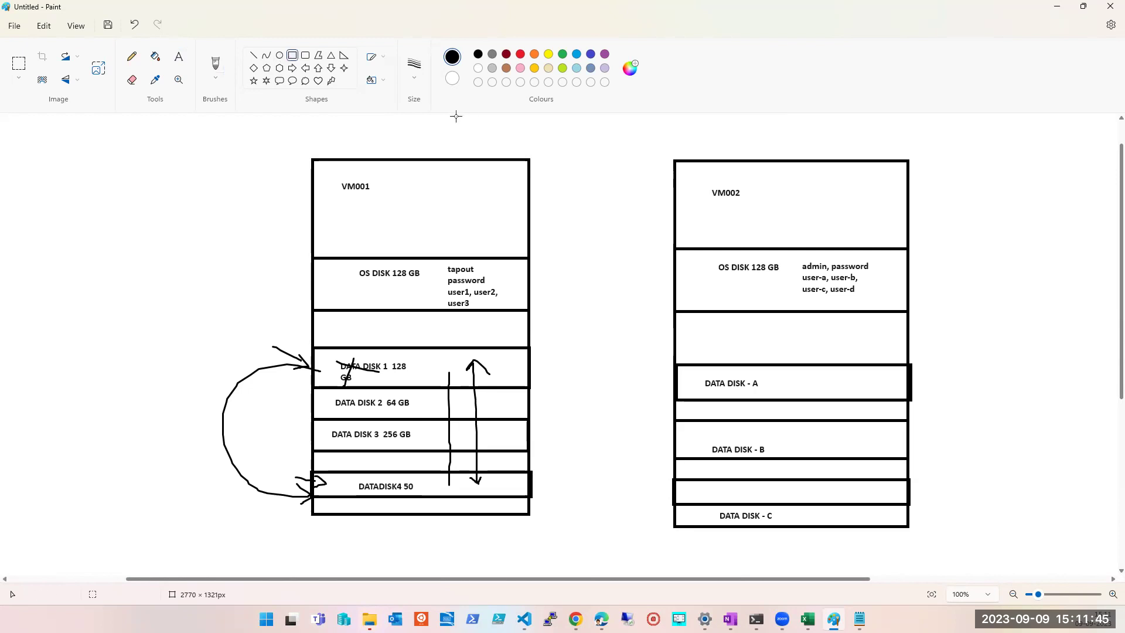
{"action": "left_click", "coordinate": [179, 56]}
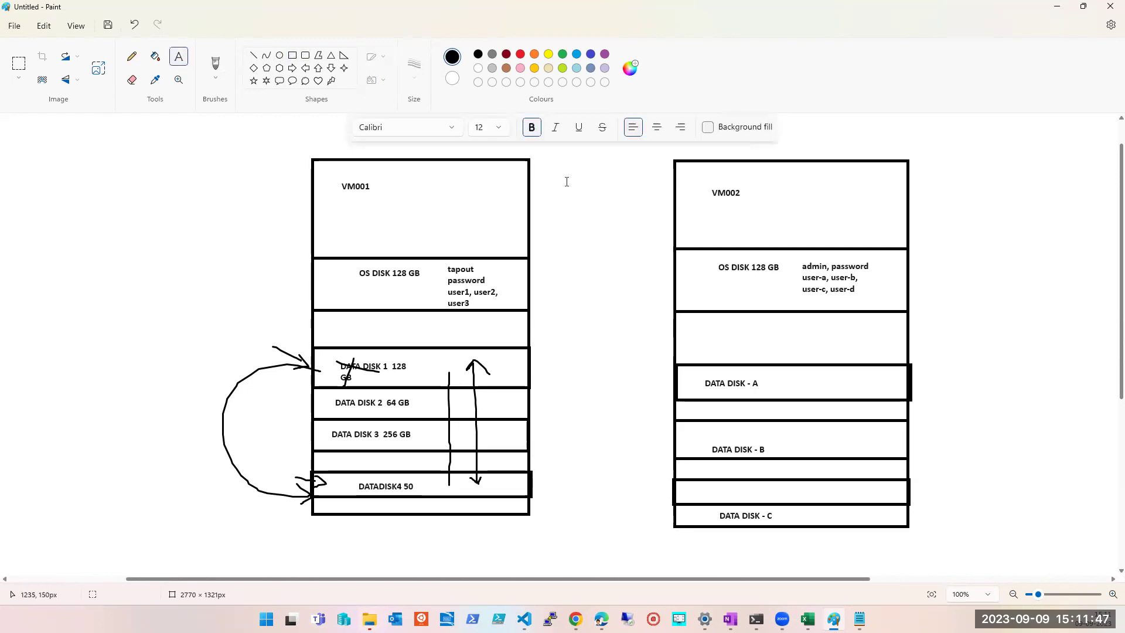
{"action": "left_click_drag", "start_coordinate": [547, 172], "coordinate": [656, 220]}
{"action": "type", "text": "East -US-"}
{"action": "left_click", "coordinate": [619, 252]}
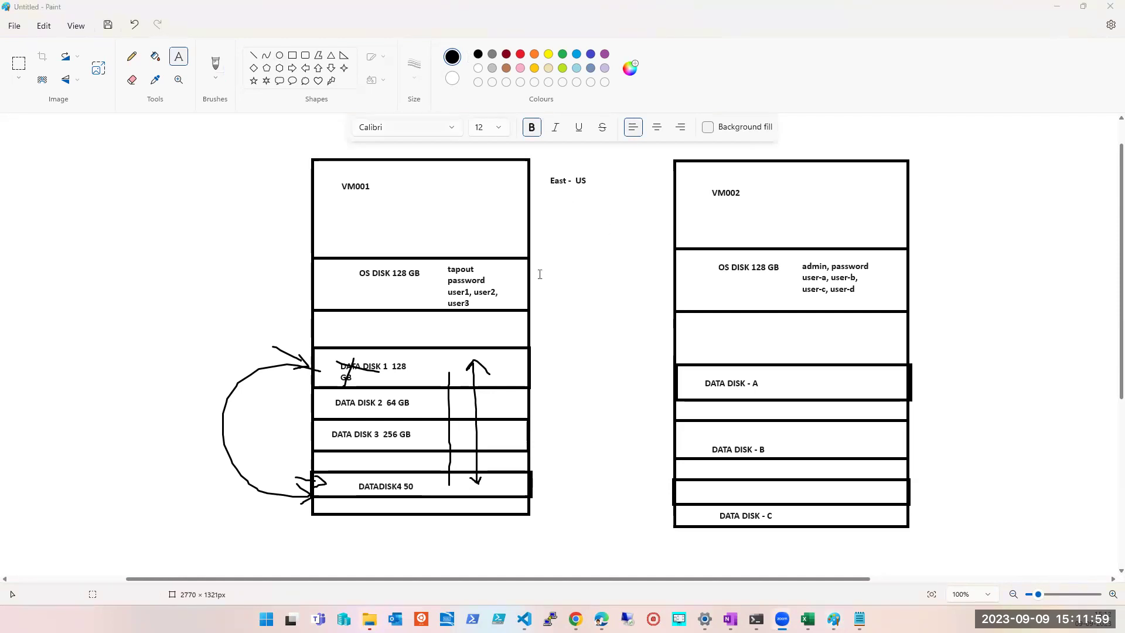
{"action": "left_click_drag", "start_coordinate": [590, 419], "coordinate": [665, 437]}
{"action": "left_click", "coordinate": [563, 447]}
- Draw lines linking VM001's data disks to VM002's DATA DISK - A, B and C rows
{"action": "left_click", "coordinate": [215, 66]}
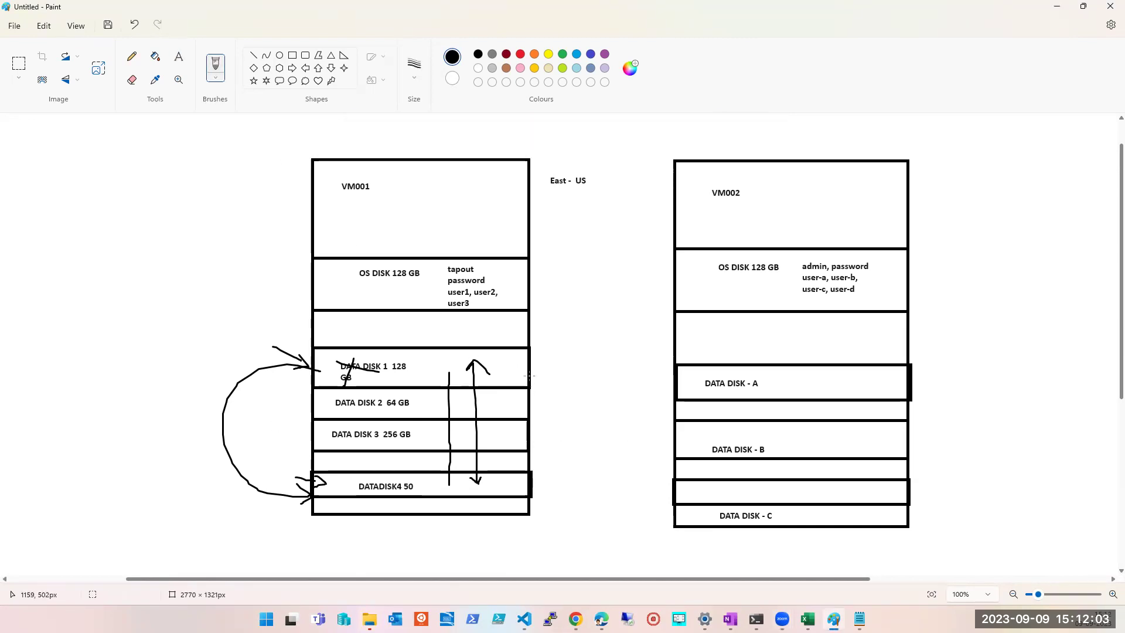
{"action": "mouse_move", "coordinate": [521, 364]}
{"action": "left_mouse_down"}
{"action": "mouse_move", "coordinate": [691, 381]}
{"action": "mouse_move", "coordinate": [521, 430]}
{"action": "mouse_move", "coordinate": [700, 467]}
{"action": "left_mouse_up"}
{"action": "mouse_move", "coordinate": [694, 523]}
{"action": "left_mouse_down"}
{"action": "mouse_move", "coordinate": [511, 456]}
{"action": "mouse_move", "coordinate": [523, 494]}
{"action": "left_mouse_up"}
{"action": "left_click_drag", "start_coordinate": [664, 444], "coordinate": [703, 435]}
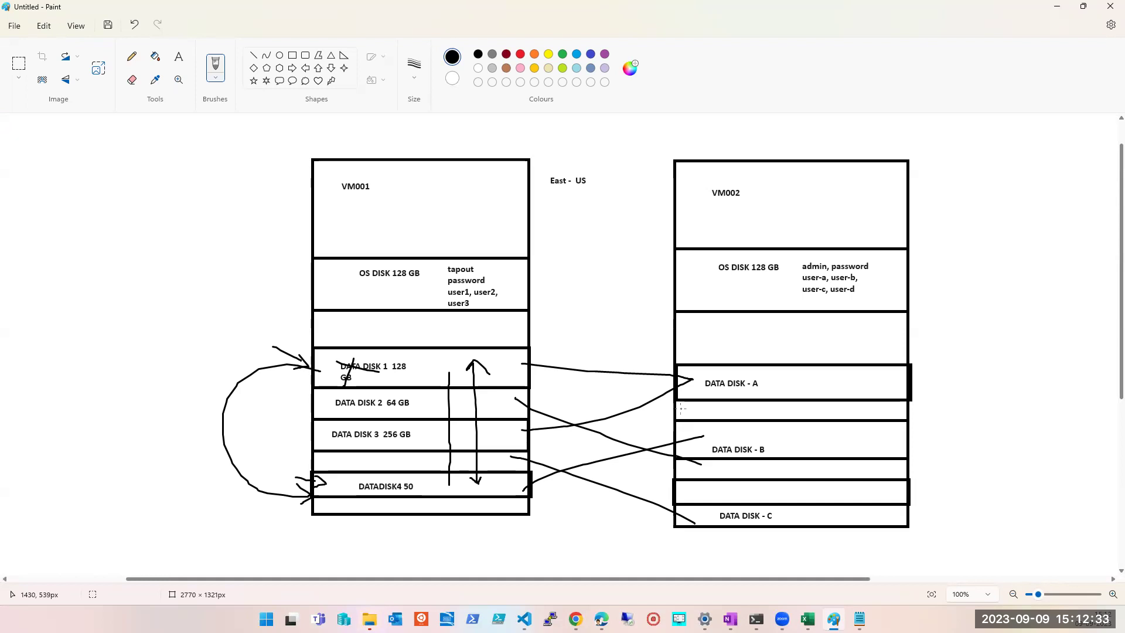
{"action": "left_click", "coordinate": [292, 55]}
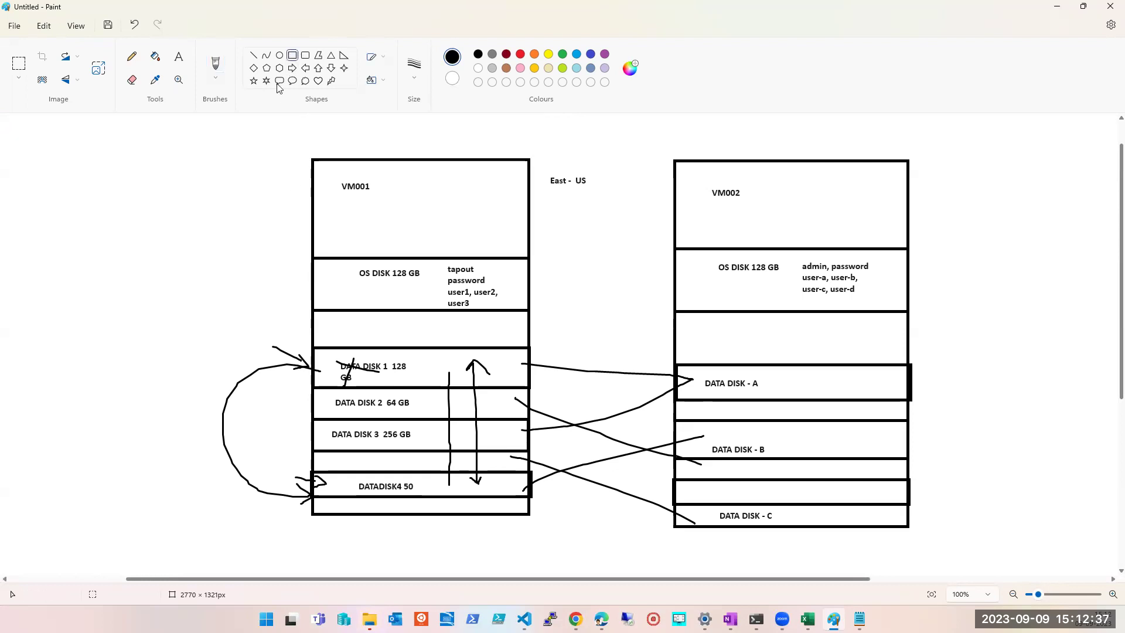
- Label VM001's OS disk row WIN 16 and VM002's OS disk row WIN 2019
{"action": "left_click", "coordinate": [178, 57]}
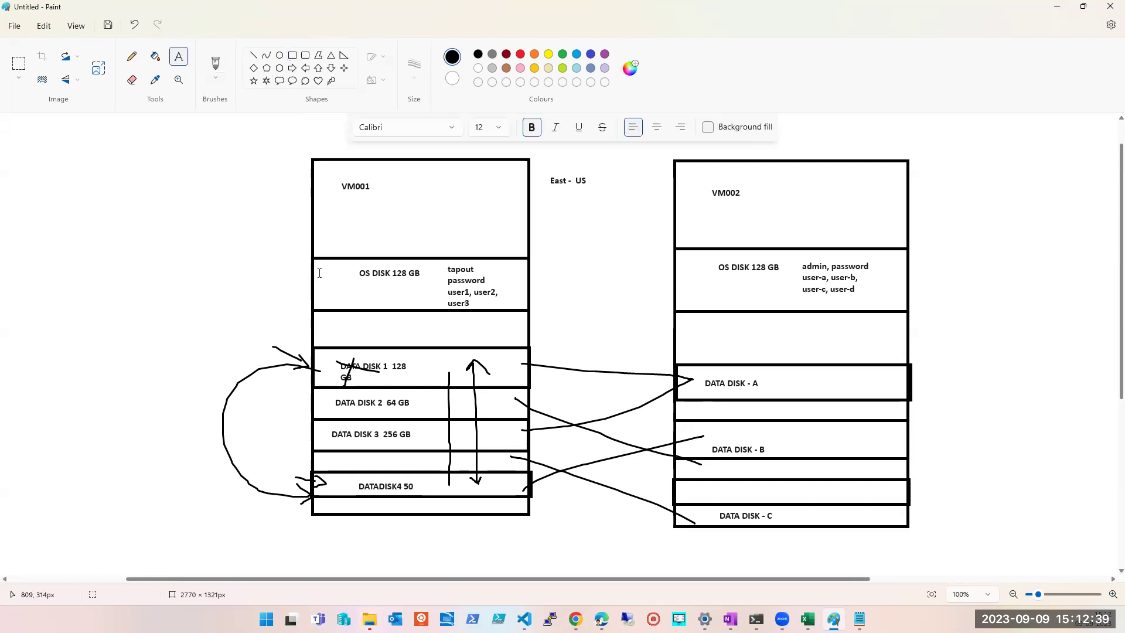
{"action": "left_click_drag", "start_coordinate": [321, 271], "coordinate": [345, 291]}
{"action": "type", "text": "WIN 16"}
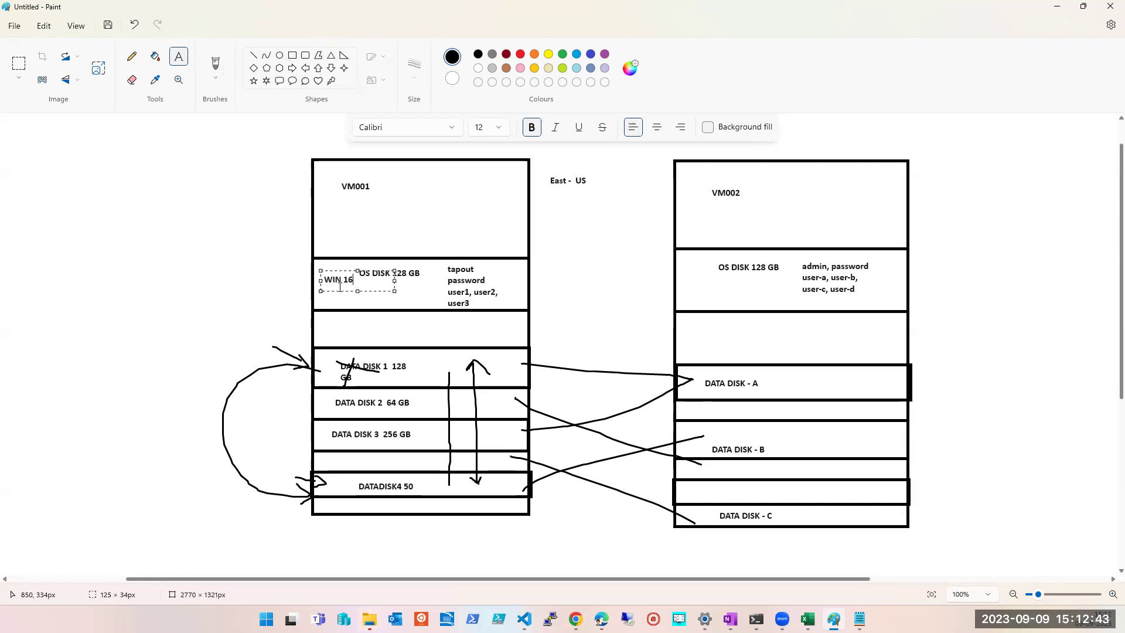
{"action": "left_click_drag", "start_coordinate": [684, 276], "coordinate": [725, 296]}
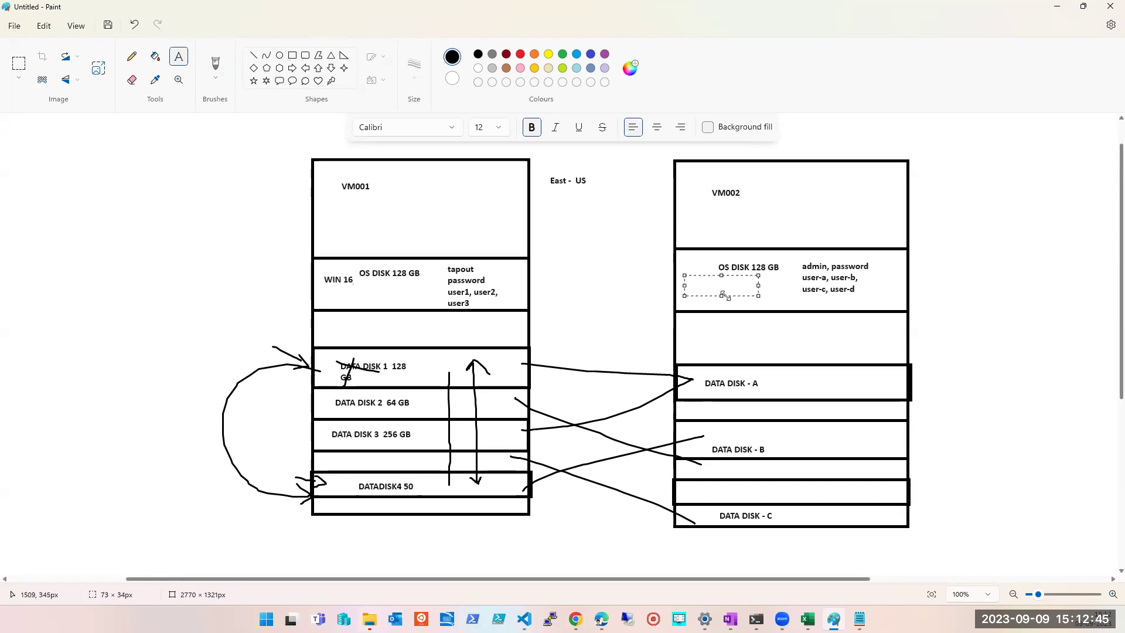
{"action": "type", "text": "WIN 2019"}
{"action": "left_click", "coordinate": [689, 369]}
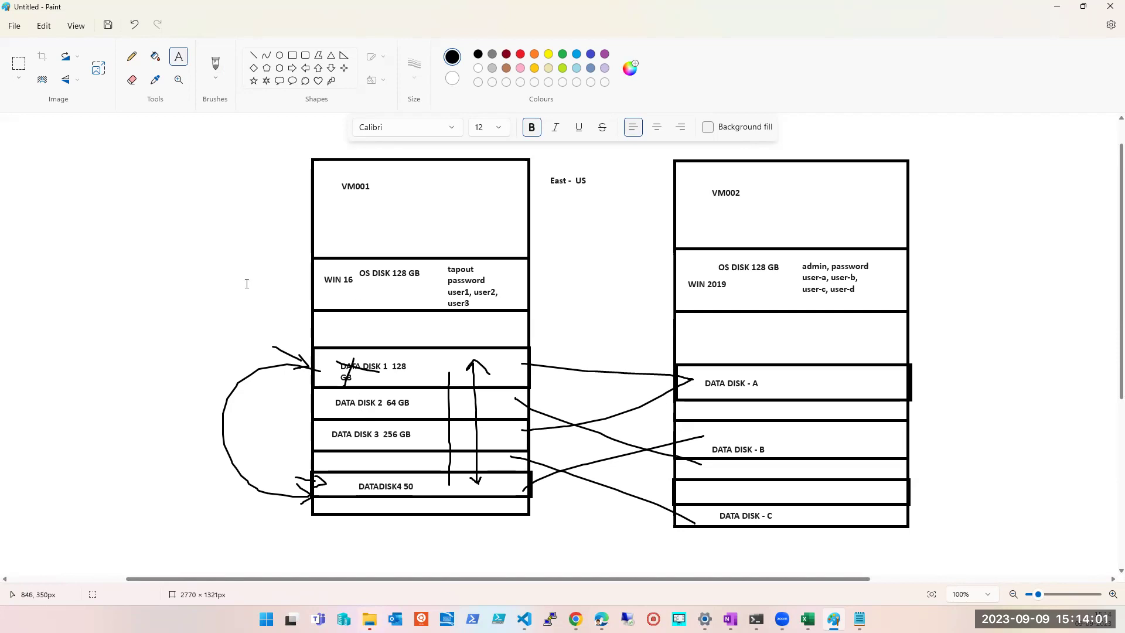
{"action": "left_click_drag", "start_coordinate": [22, 167], "coordinate": [111, 263]}
- In Notepad, note that 64 GB Data Disk 2 belongs to VM001 and moves to VM002
{"action": "key", "text": "Escape"}
{"action": "key", "text": "alt+Tab"}
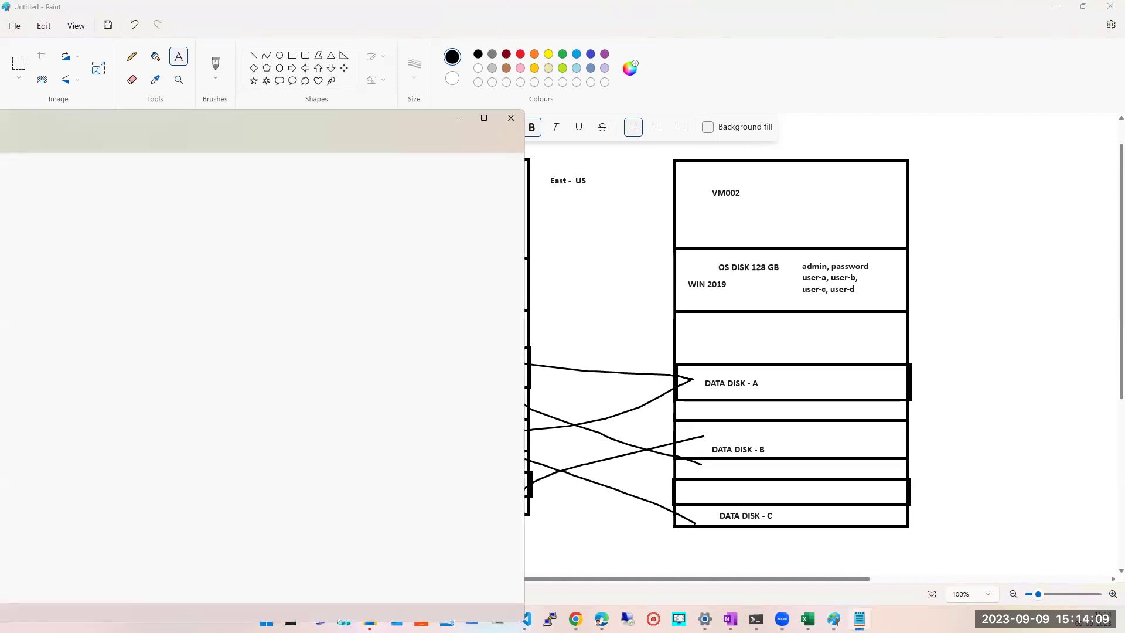
{"action": "mouse_move", "coordinate": [195, 117]}
{"action": "left_mouse_down"}
{"action": "mouse_move", "coordinate": [378, 162]}
{"action": "mouse_move", "coordinate": [727, 445]}
{"action": "left_mouse_up"}
{"action": "type", "text": "dATA dIS"}
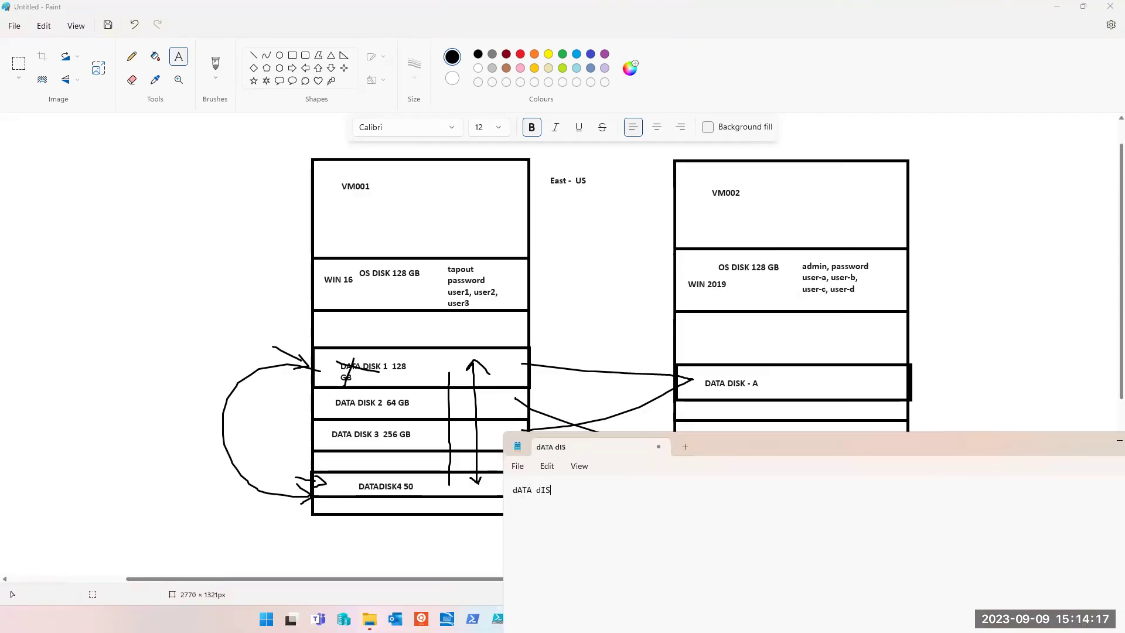
{"action": "type", "text": "K 2 - 64 GB, affiliat"}
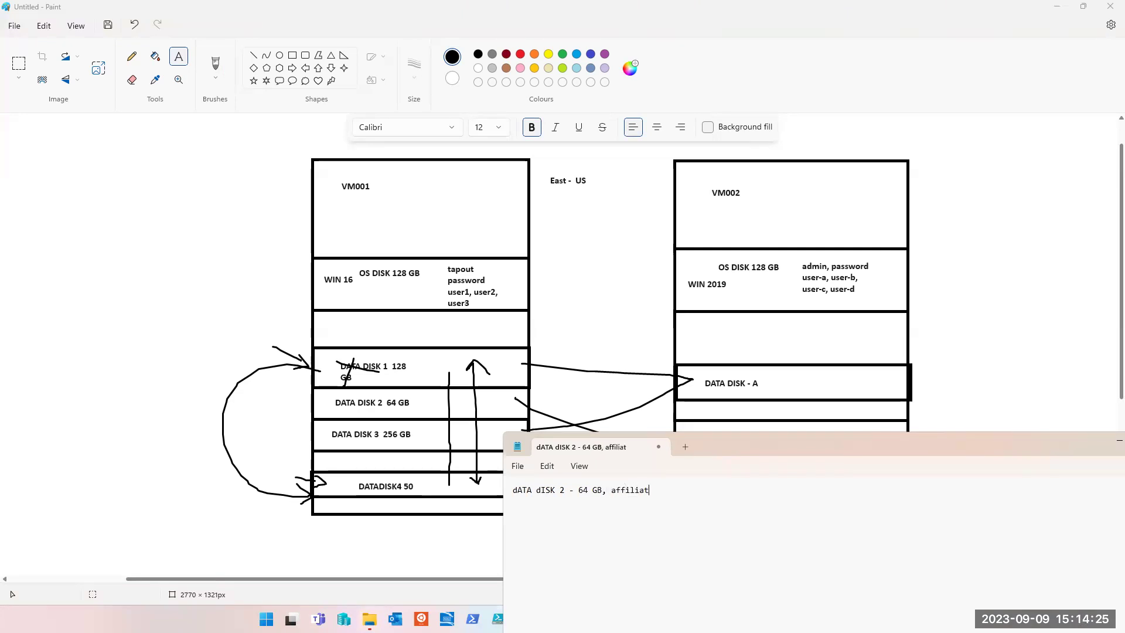
{"action": "type", "text": "ed with VM001"}
{"action": "key", "text": "Return"}
{"action": "key", "text": "Return"}
{"action": "type", "text": "TO ON VM0021"}
{"action": "key", "text": "Return"}
{"action": "key", "text": "BackSpace"}
{"action": "type", "text": "-"}
{"action": "key", "text": "Return"}
{"action": "key", "text": "Return"}
{"action": "key", "text": "Return"}
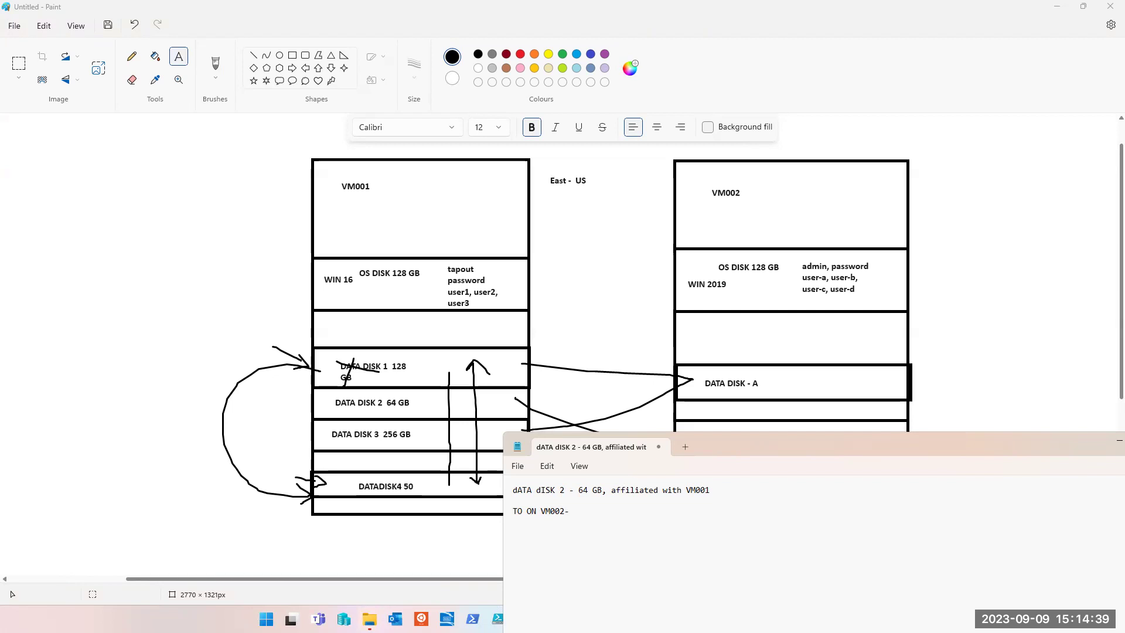
- Add a divider and the NO DOWNTIME plan: portal, vm001 disk, detach disk2 64 GB, then VM002
{"action": "type", "text": "==================="}
{"action": "key", "text": "Return"}
{"action": "type", "text": "NO DOWNTIME"}
{"action": "type", "text": "por"}
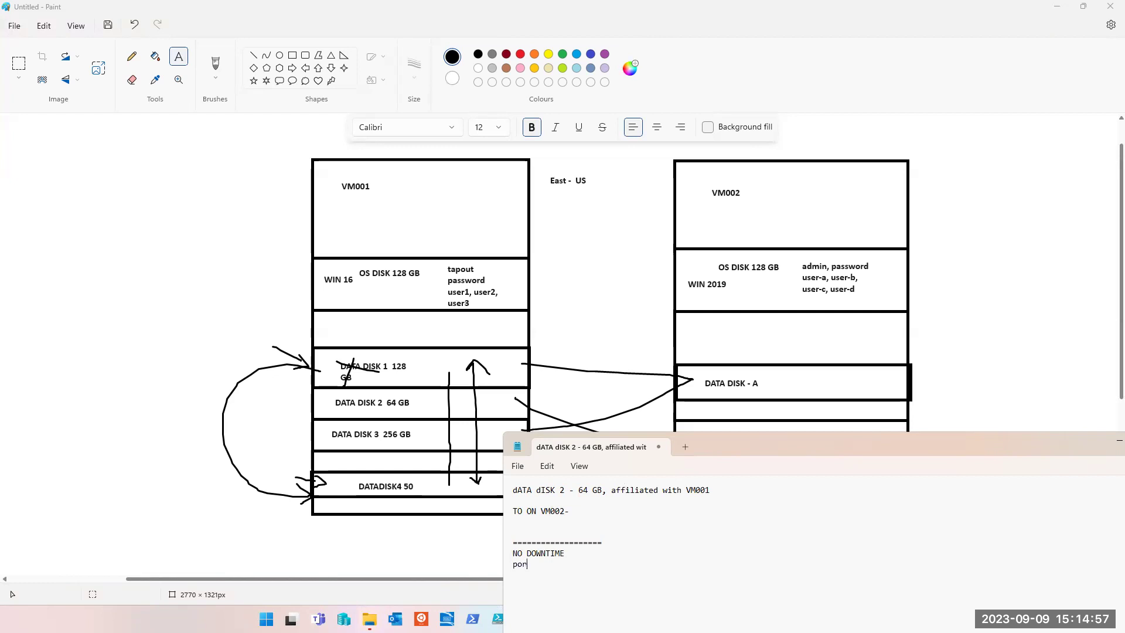
{"action": "type", "text": "tal vm001"}
{"action": "type", "text": "disk"}
{"action": "key", "text": "Return"}
{"action": "type", "text": "dettach disk2 64 GB==="}
{"action": "key", "text": "BackSpace"}
{"action": "key", "text": "BackSpace"}
{"action": "key", "text": "BackSpace"}
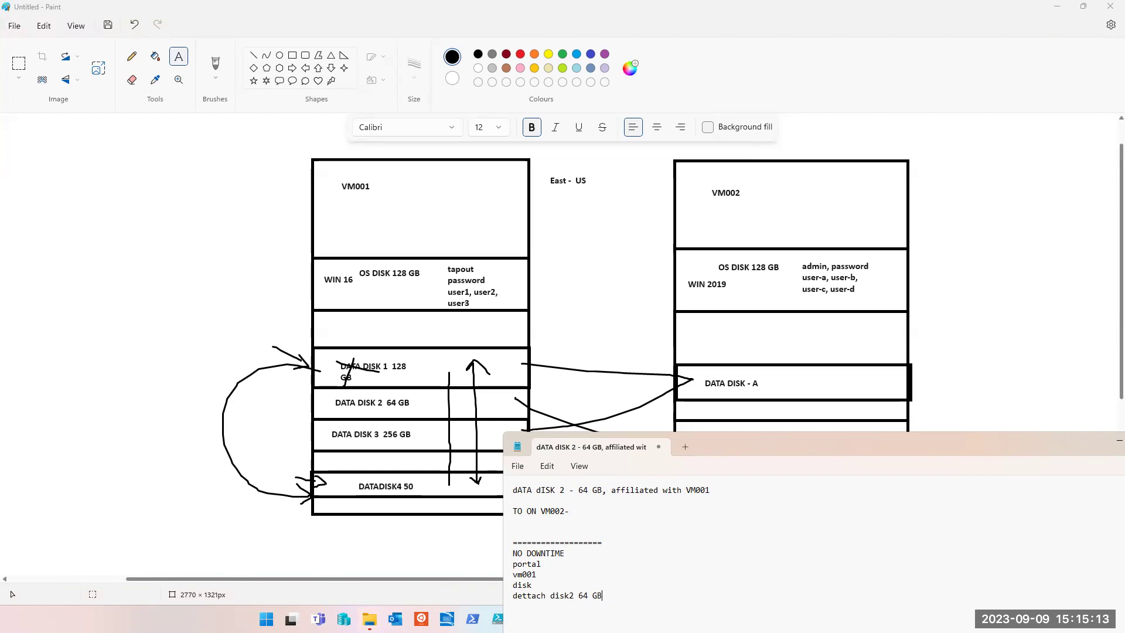
{"action": "key", "text": "Return"}
{"action": "type", "text": "====== "}
{"action": "type", "text": "POTAL "}
{"action": "type", "text": "VM002"}
{"action": "left_click_drag", "start_coordinate": [739, 434], "coordinate": [739, 410]}
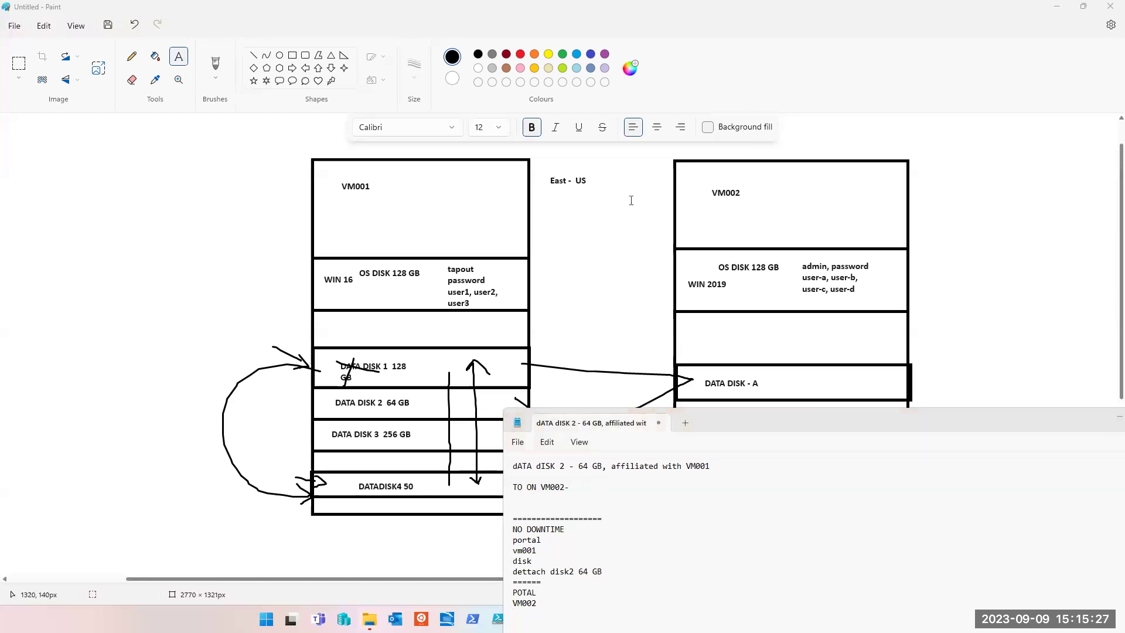
{"action": "left_click", "coordinate": [556, 569]}
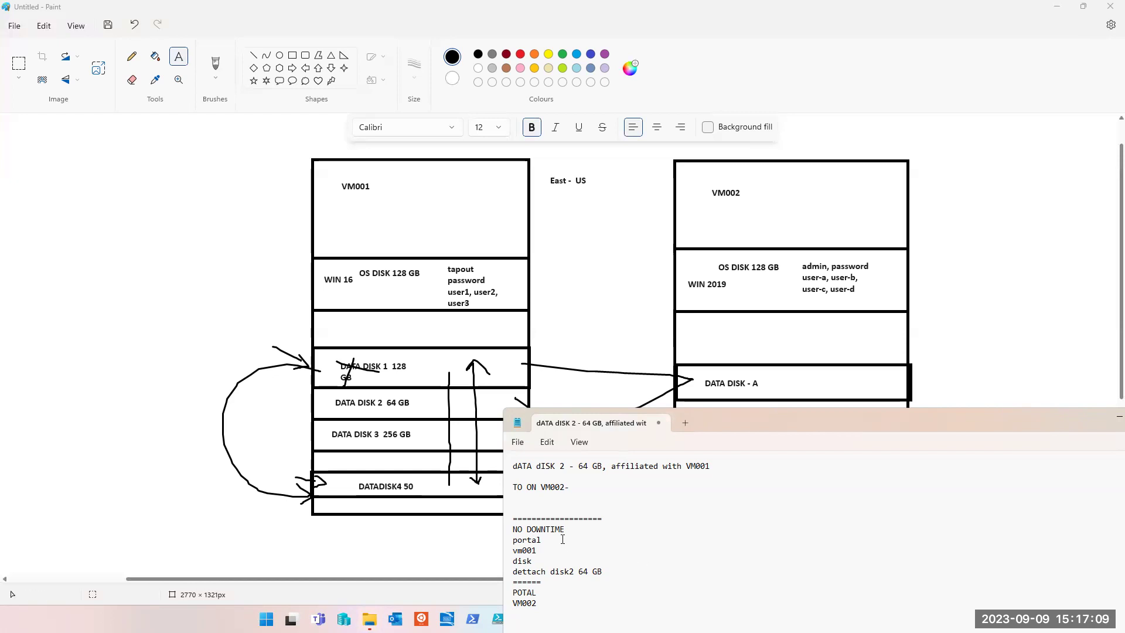
- Correct the misspelled POTAL to 'Portal'
{"action": "left_click", "coordinate": [555, 603]}
{"action": "double_click", "coordinate": [524, 592]}
{"action": "type", "text": "pORTAL"}
{"action": "key", "text": "shift+Home"}
{"action": "key", "text": "Caps_Lock"}
{"action": "type", "text": "Portal"}
- Recase 'dATA dISK 2' to 'DATA DISK 2' and remove the blank line beneath the first line
{"action": "left_click_drag", "start_coordinate": [566, 466], "coordinate": [516, 461]}
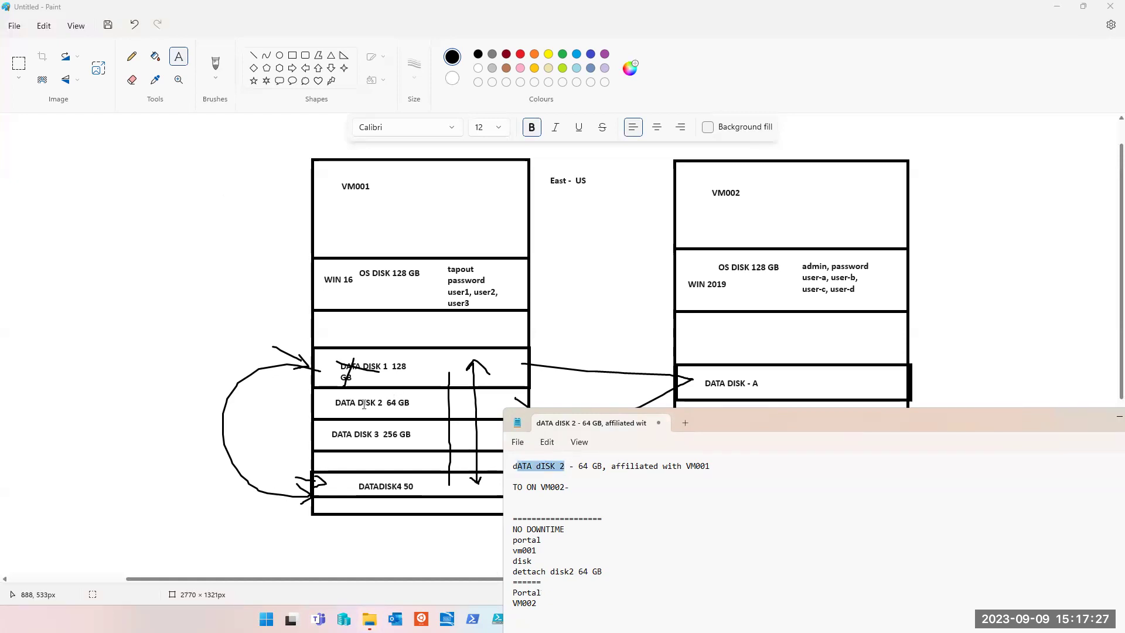
{"action": "left_click", "coordinate": [548, 611]}
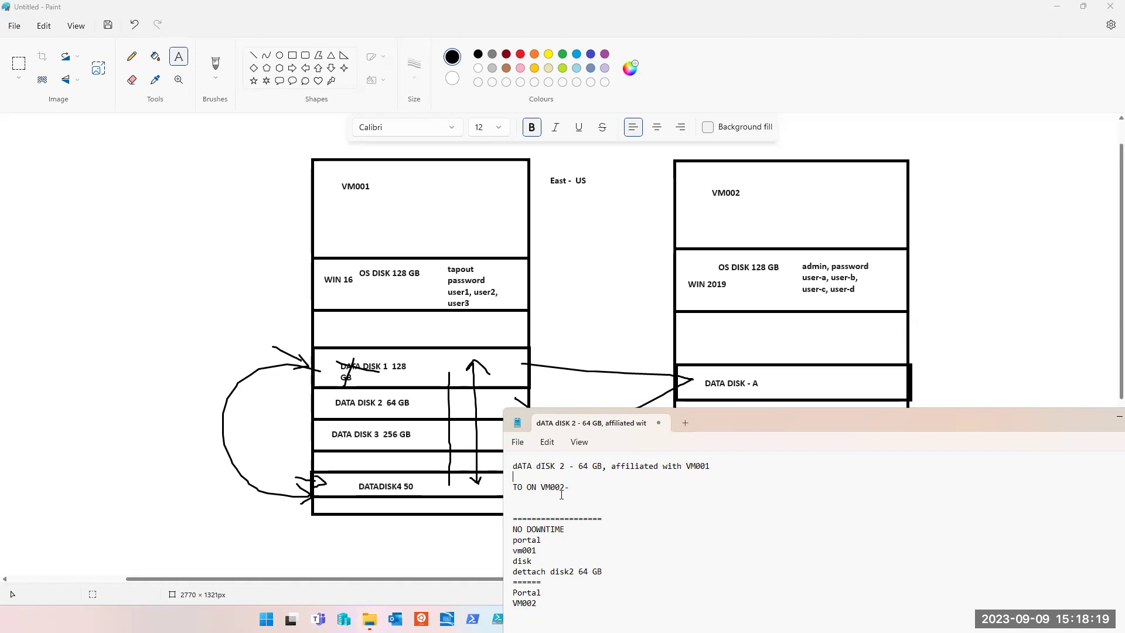
{"action": "key", "text": "Up"}
{"action": "key", "text": "Delete"}
{"action": "type", "text": "D"}
{"action": "key", "text": "Right"}
{"action": "key", "text": "Right"}
{"action": "key", "text": "Right"}
{"action": "key", "text": "Right"}
{"action": "key", "text": "Delete"}
{"action": "type", "text": "d"}
{"action": "key", "text": "BackSpace"}
{"action": "type", "text": "d"}
{"action": "key", "text": "BackSpace"}
{"action": "type", "text": "D"}
{"action": "key", "text": "Delete"}
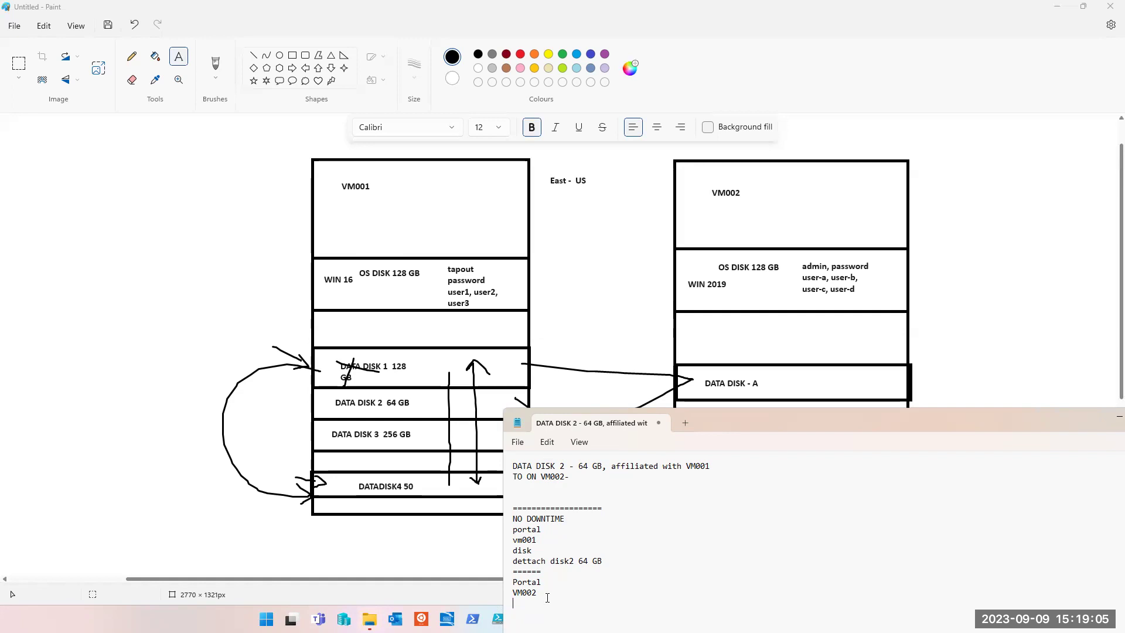
- Under VM002 write disk, attach an existing disk, data disk 2, Save, then a === separator
{"action": "type", "text": "disk"}
{"action": "type", "text": "attach an existing disk data disk "}
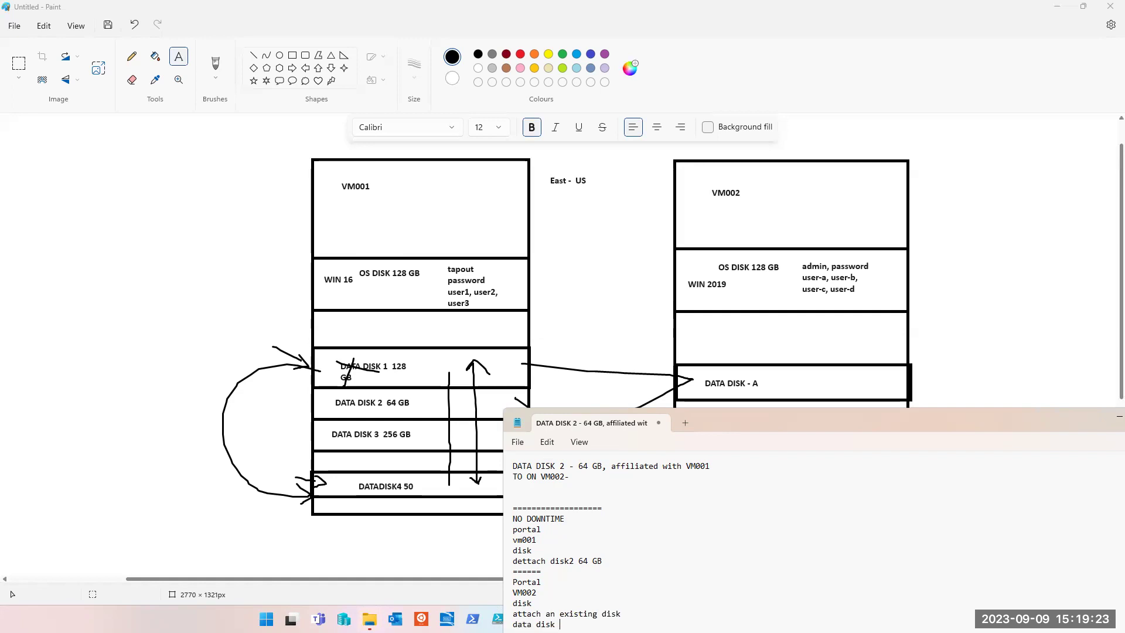
{"action": "type", "text": "2"}
{"action": "key", "text": "Return"}
{"action": "type", "text": "Server n"}
{"action": "left_click_drag", "start_coordinate": [765, 408], "coordinate": [765, 368]}
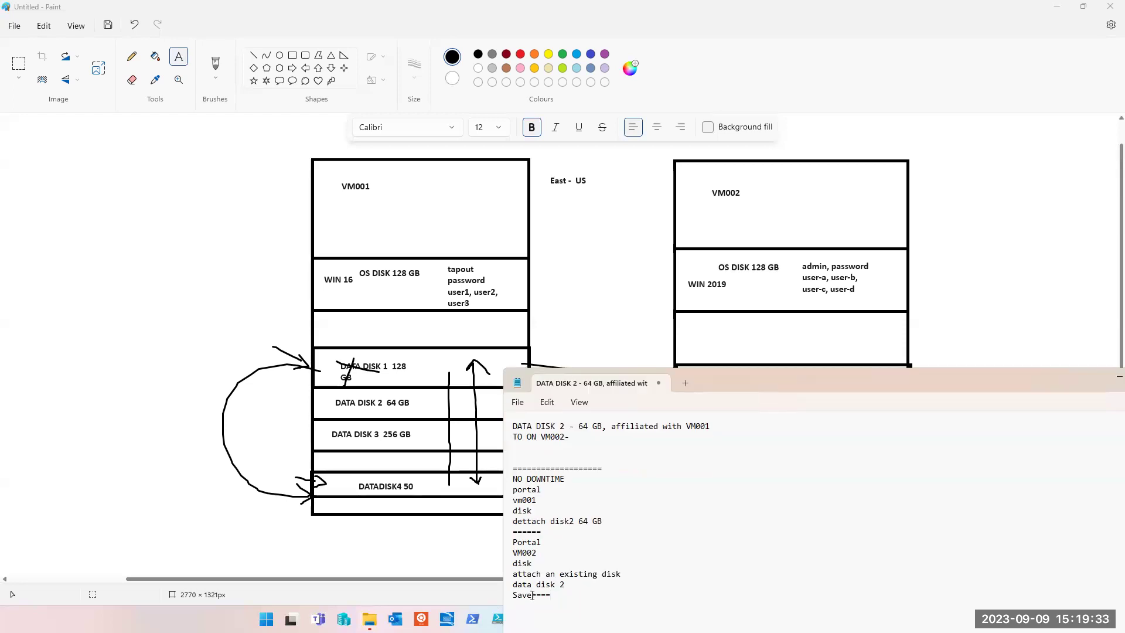
{"action": "key", "text": "Return"}
{"action": "type", "text": "===="}
- Move Notepad to the top-left corner and narrow it to reveal the Paint disk diagram
{"action": "left_click_drag", "start_coordinate": [722, 379], "coordinate": [266, 157]}
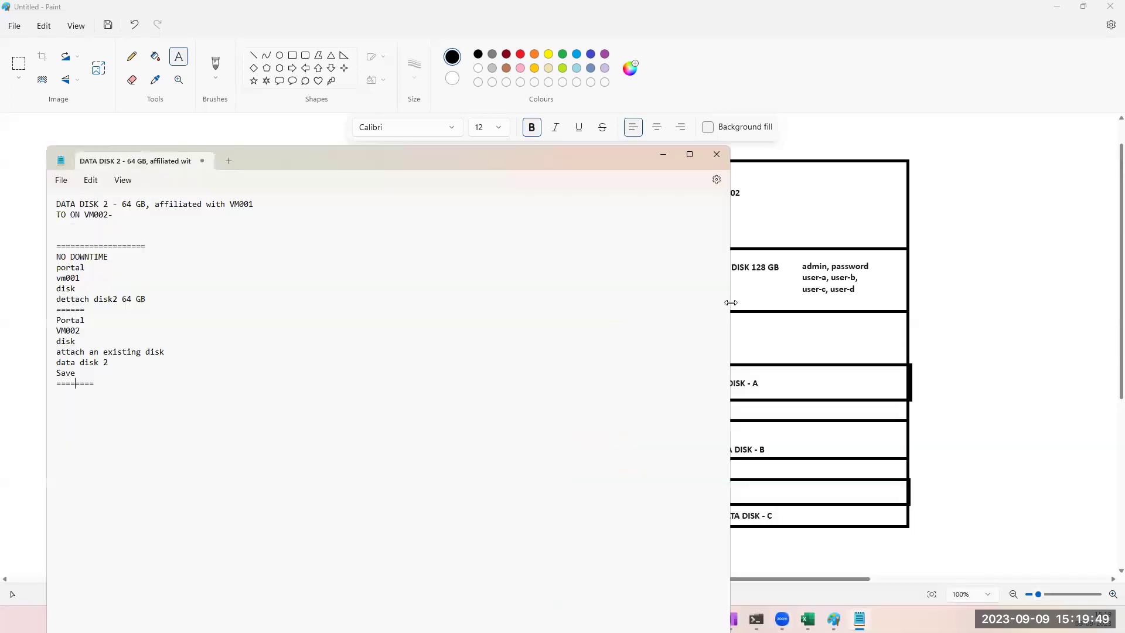
{"action": "left_click_drag", "start_coordinate": [731, 302], "coordinate": [285, 300]}
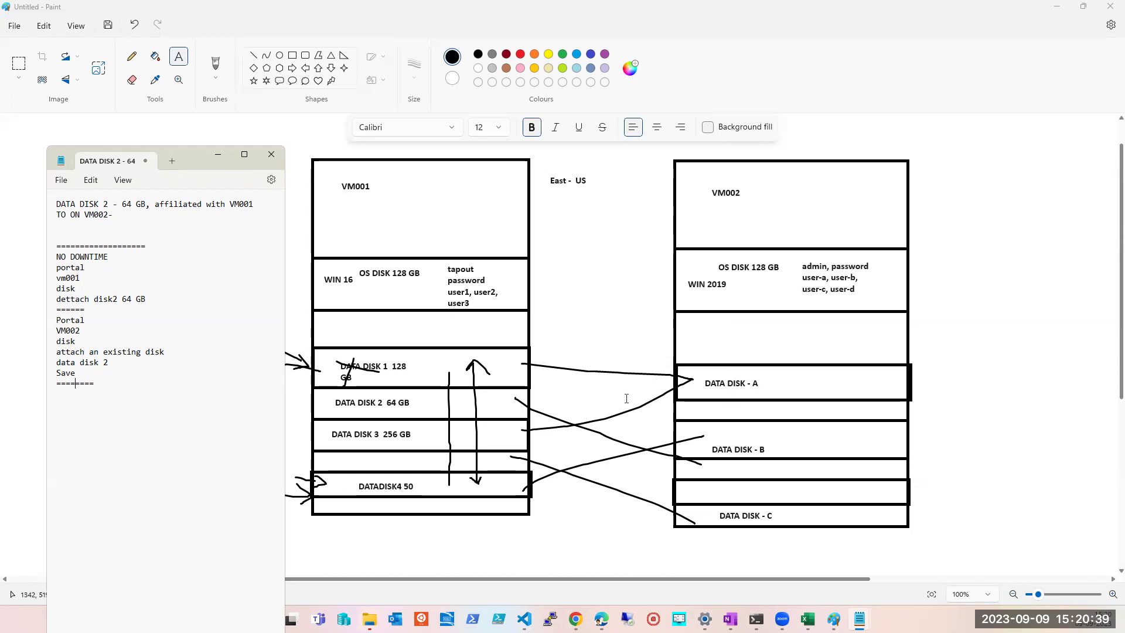
- Draw brush lines linking DATA DISK - A, B and C to VM001's data disks 1, 3 and 4
{"action": "left_click", "coordinate": [699, 388]}
{"action": "left_click_drag", "start_coordinate": [727, 388], "coordinate": [652, 405]}
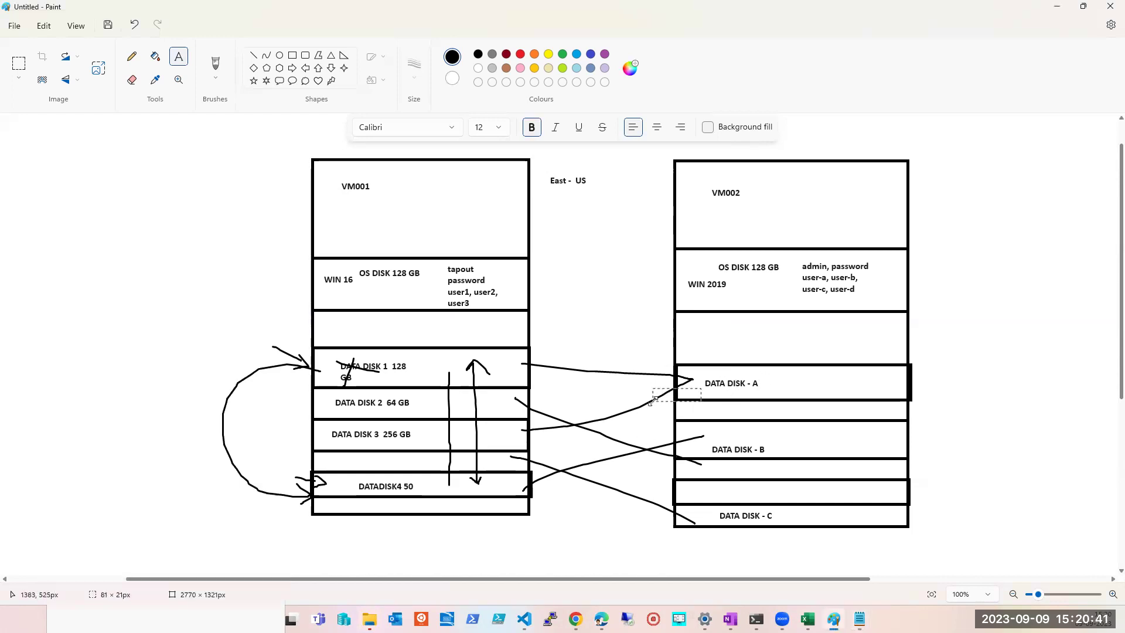
{"action": "left_click", "coordinate": [432, 369]}
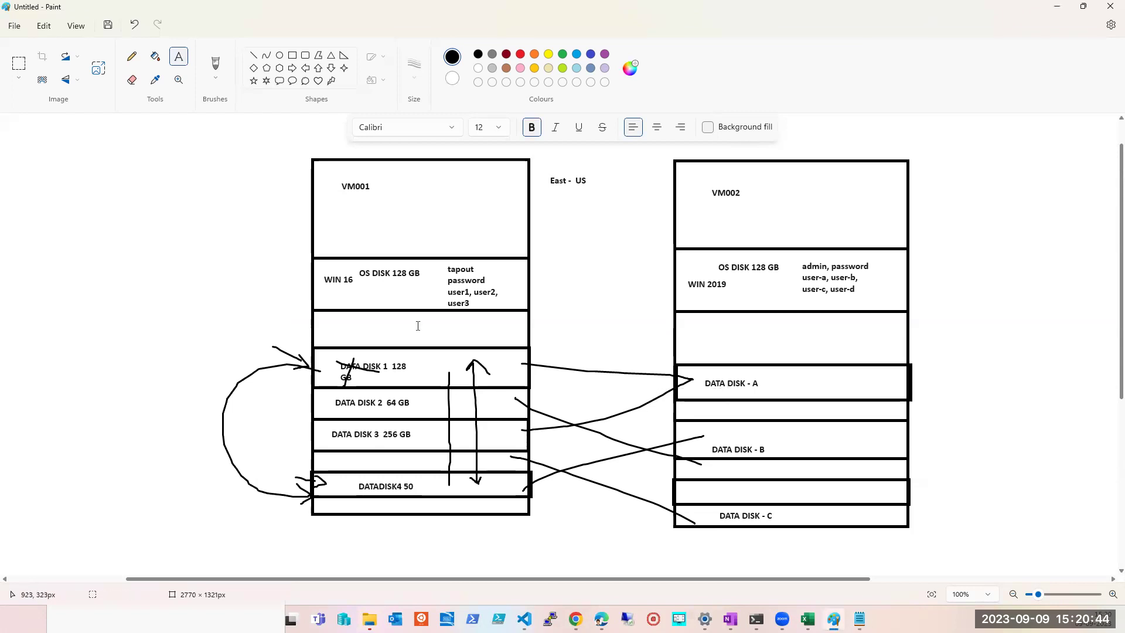
{"action": "left_click", "coordinate": [215, 66]}
{"action": "left_click_drag", "start_coordinate": [689, 387], "coordinate": [508, 381]}
{"action": "left_click_drag", "start_coordinate": [696, 434], "coordinate": [472, 433]}
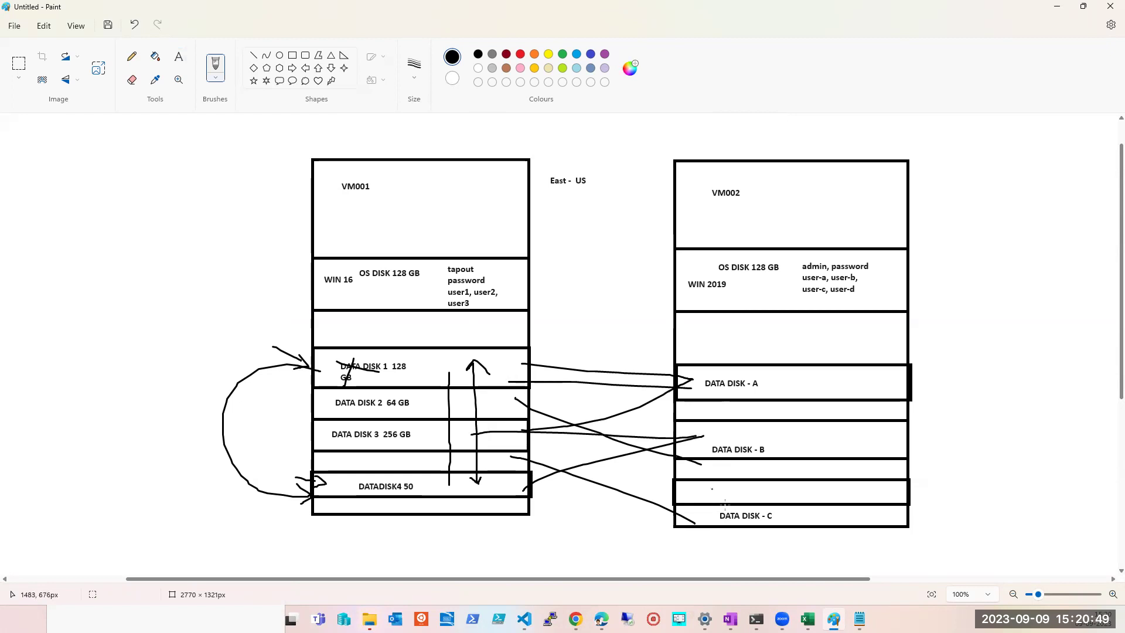
{"action": "left_click_drag", "start_coordinate": [686, 523], "coordinate": [479, 489]}
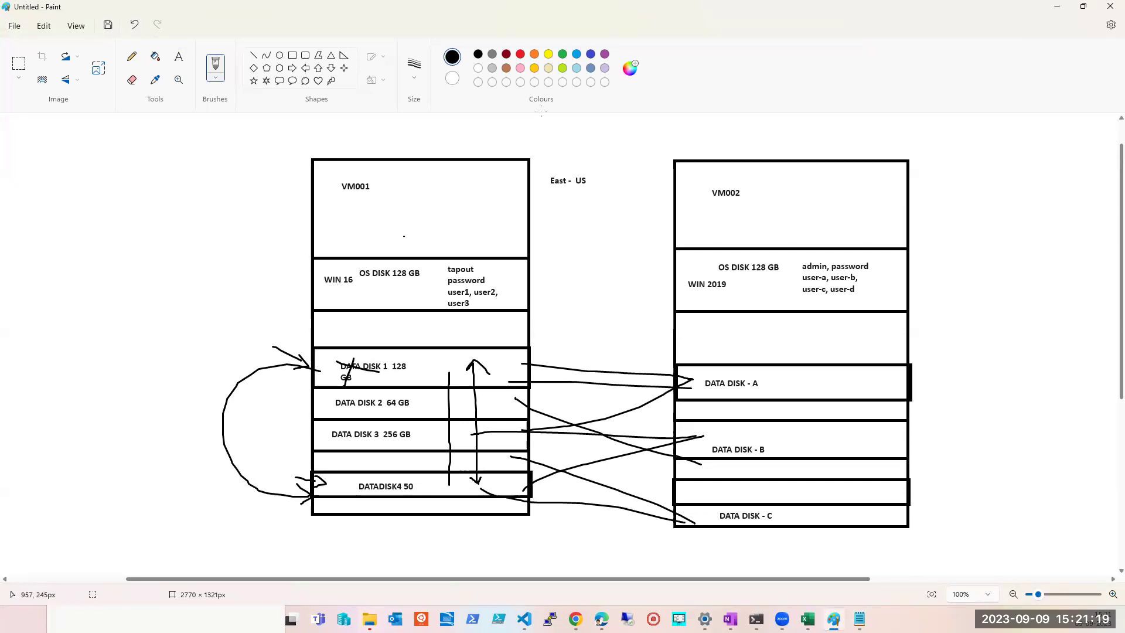
- Cross out VM001's 128 GB OS disk with a red X
{"action": "left_click", "coordinate": [520, 54]}
{"action": "mouse_move", "coordinate": [430, 276]}
{"action": "left_mouse_down"}
{"action": "mouse_move", "coordinate": [445, 264]}
{"action": "mouse_move", "coordinate": [392, 302]}
{"action": "mouse_move", "coordinate": [466, 313]}
{"action": "left_mouse_up"}
{"action": "left_click_drag", "start_coordinate": [409, 289], "coordinate": [381, 306]}
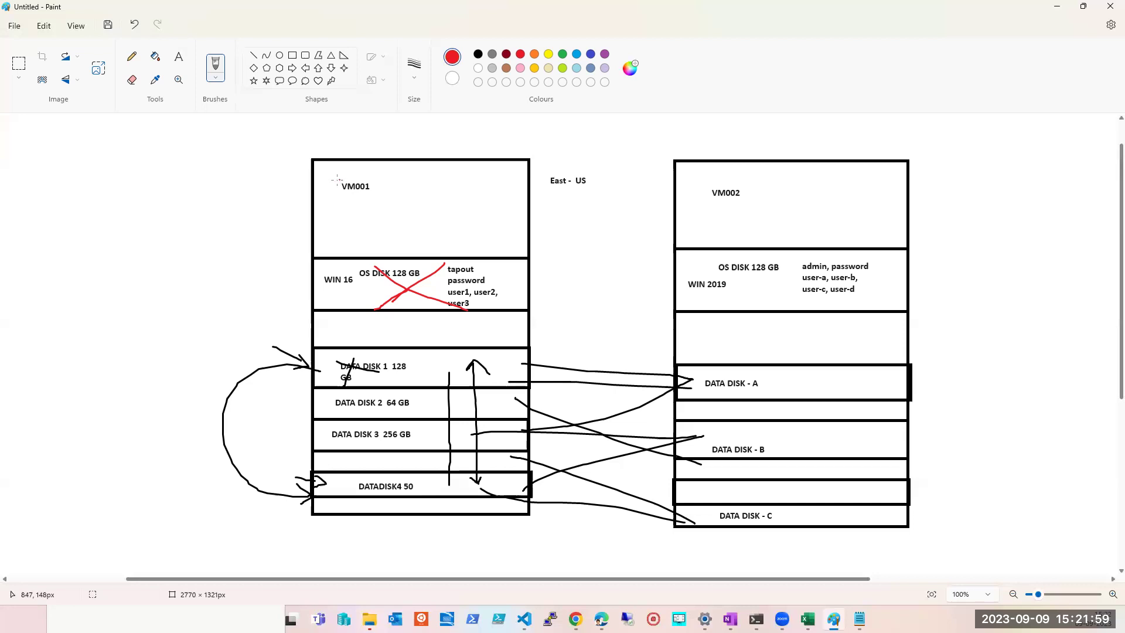
- Draw a red loop around the VM001 label in the diagram
{"action": "mouse_move", "coordinate": [335, 171]}
{"action": "left_mouse_down"}
{"action": "mouse_move", "coordinate": [335, 205]}
{"action": "mouse_move", "coordinate": [396, 218]}
{"action": "mouse_move", "coordinate": [412, 181]}
{"action": "mouse_move", "coordinate": [334, 168]}
{"action": "left_mouse_up"}
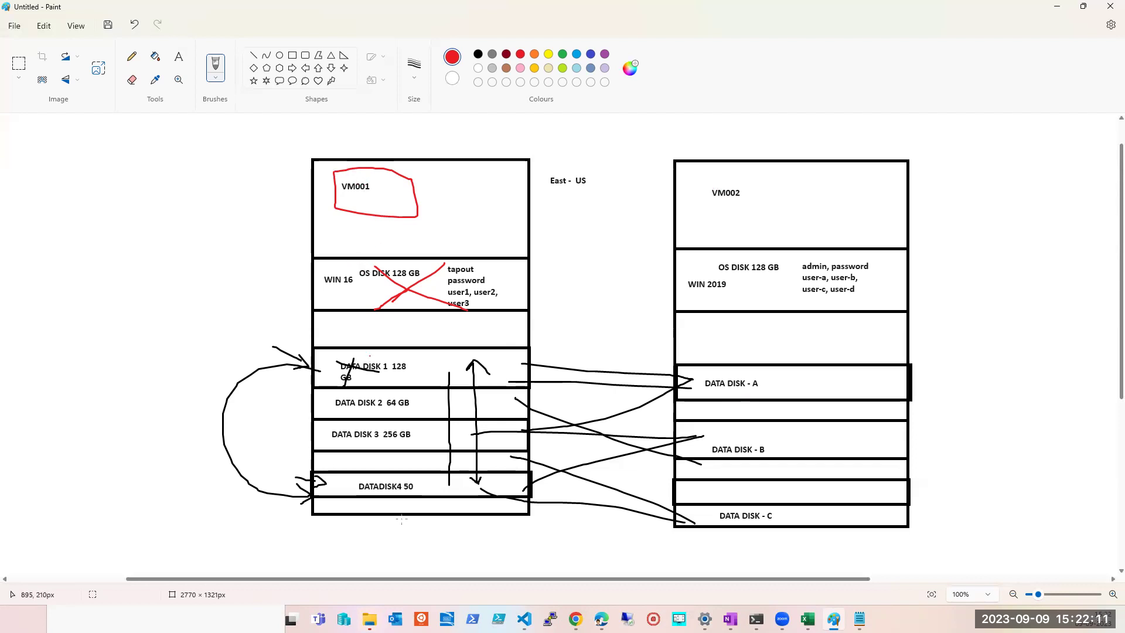
- Go to the Virtual machines list via portal search, leaving both VMs unselected
{"action": "mouse_move", "coordinate": [575, 618]}
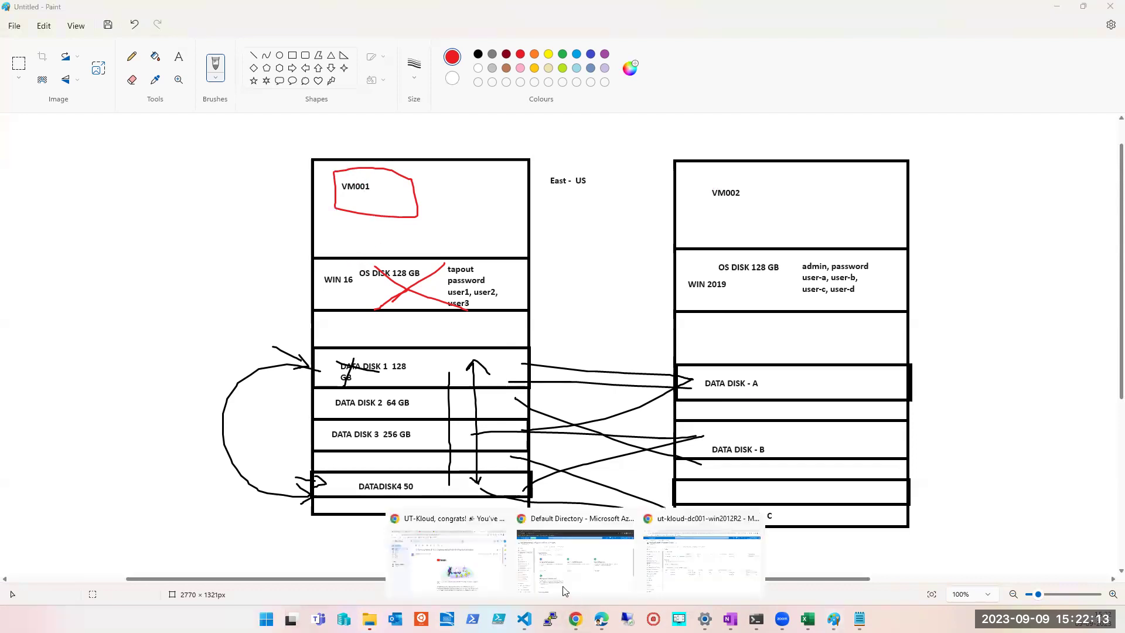
{"action": "left_click", "coordinate": [682, 571]}
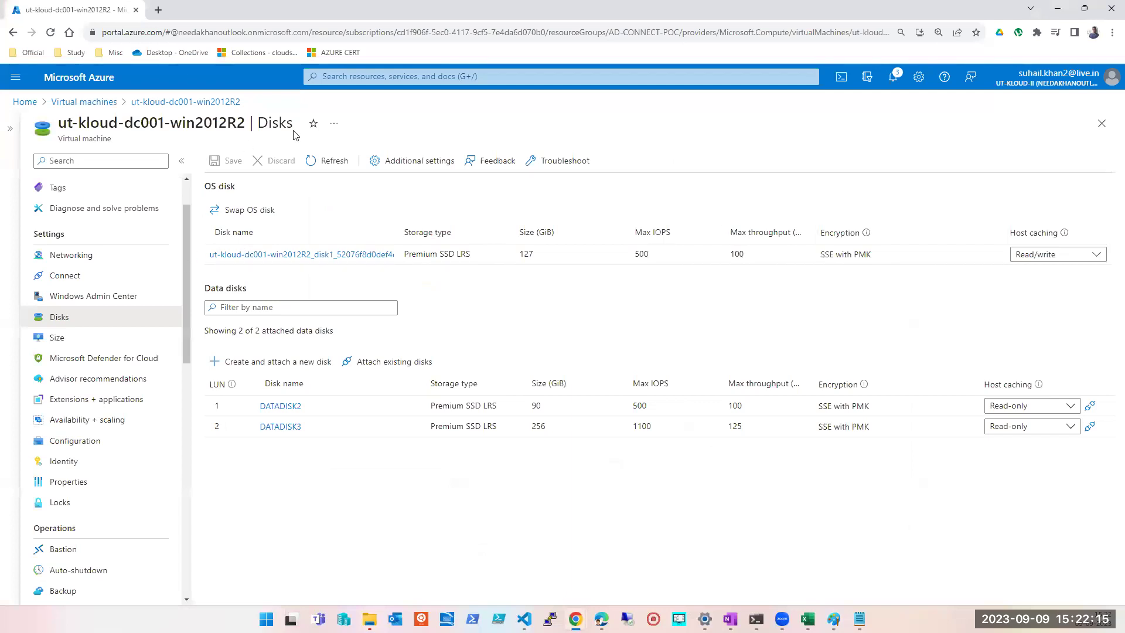
{"action": "left_click", "coordinate": [378, 76]}
{"action": "left_click", "coordinate": [344, 261]}
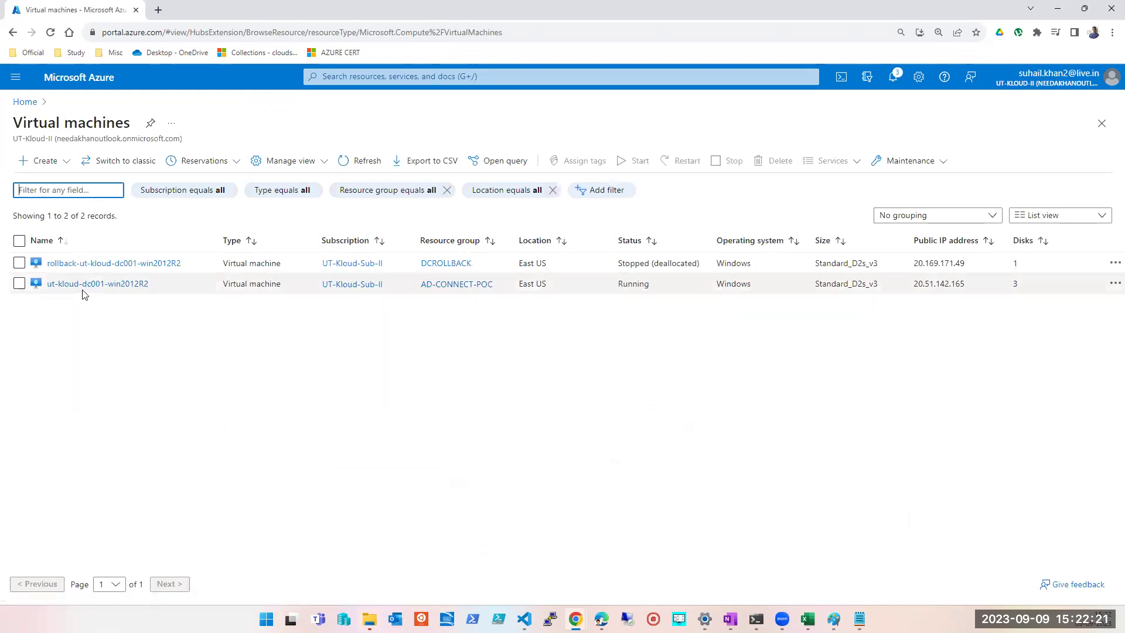
{"action": "left_click", "coordinate": [19, 283]}
{"action": "left_click", "coordinate": [19, 263]}
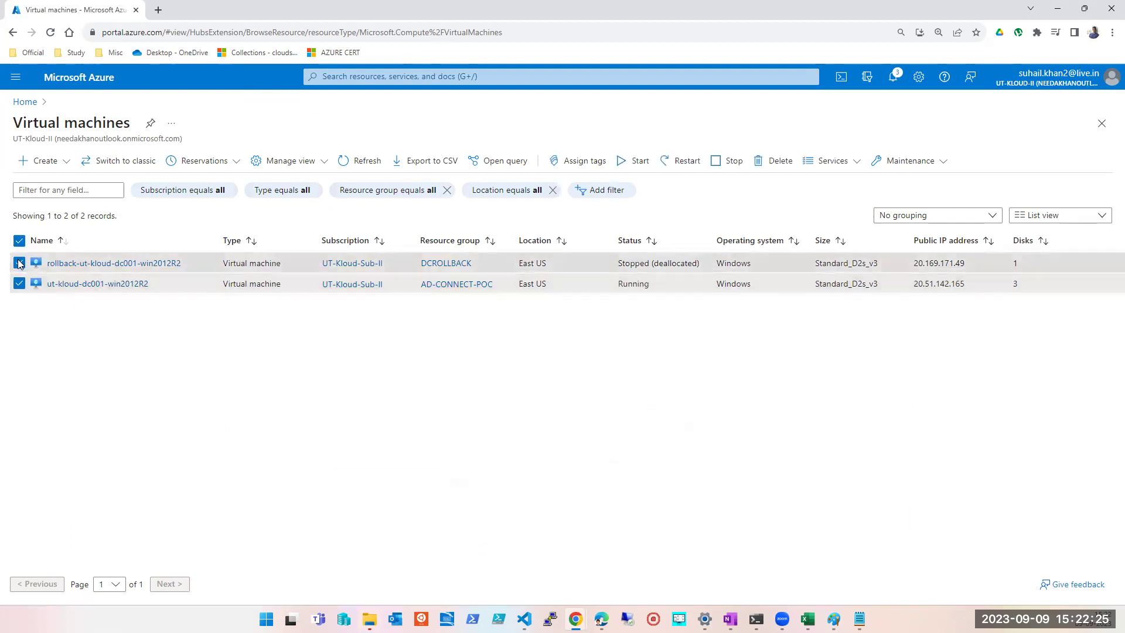
{"action": "left_click", "coordinate": [19, 262]}
{"action": "left_click", "coordinate": [18, 284]}
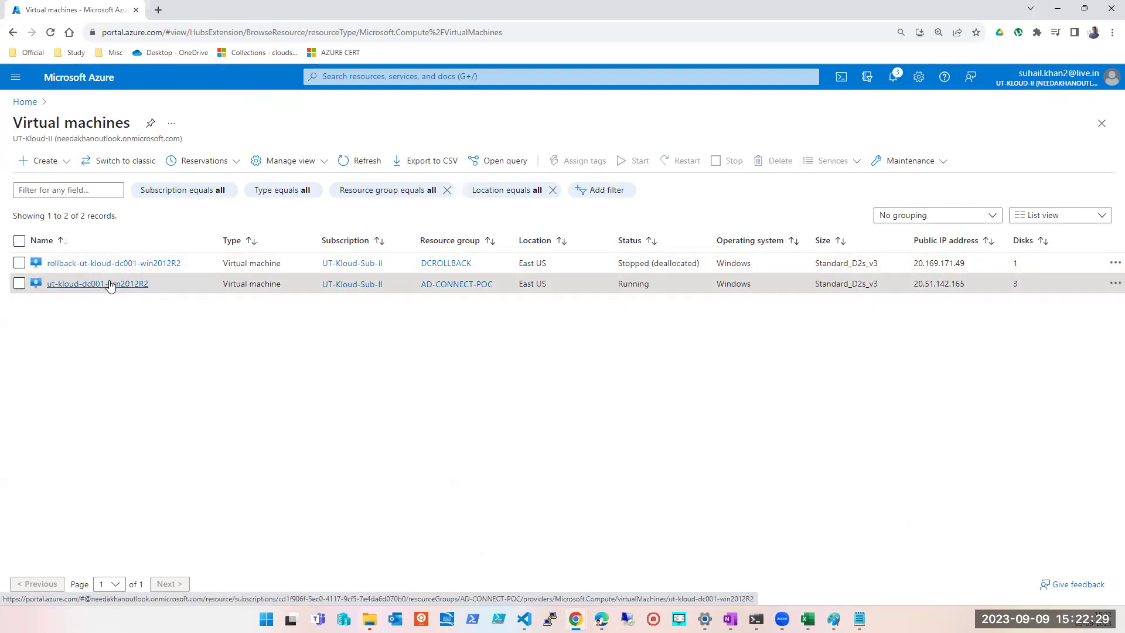
- Open ut-kloud-dc001-win2012R2, check its Size page (Standard_D2s_v3), then return to Overview
{"action": "left_click", "coordinate": [111, 285]}
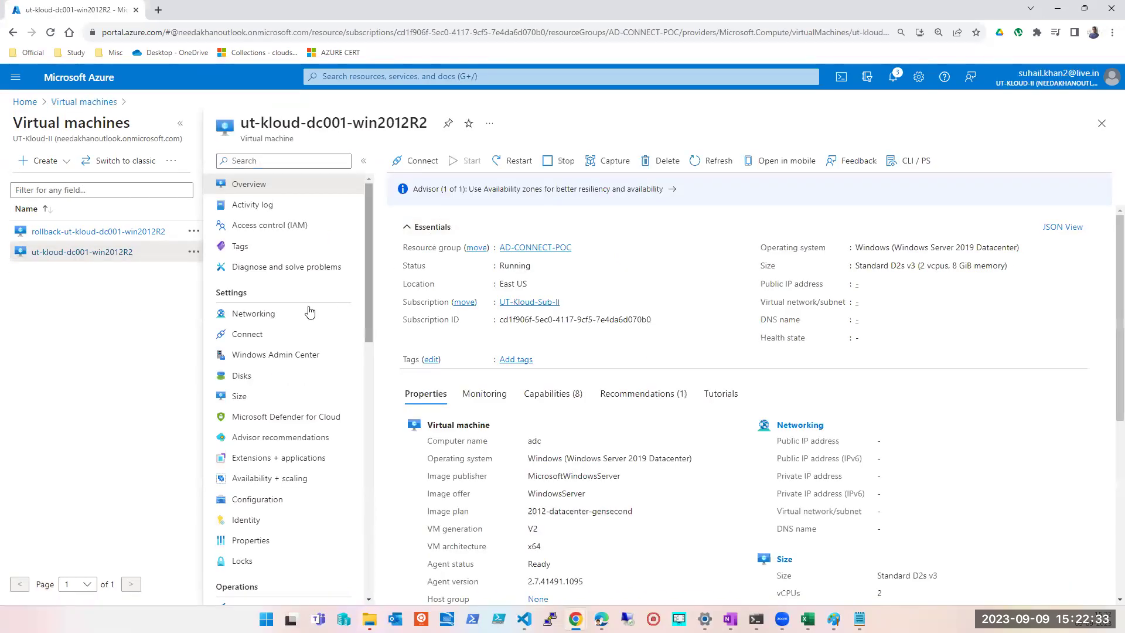
{"action": "left_click", "coordinate": [239, 398]}
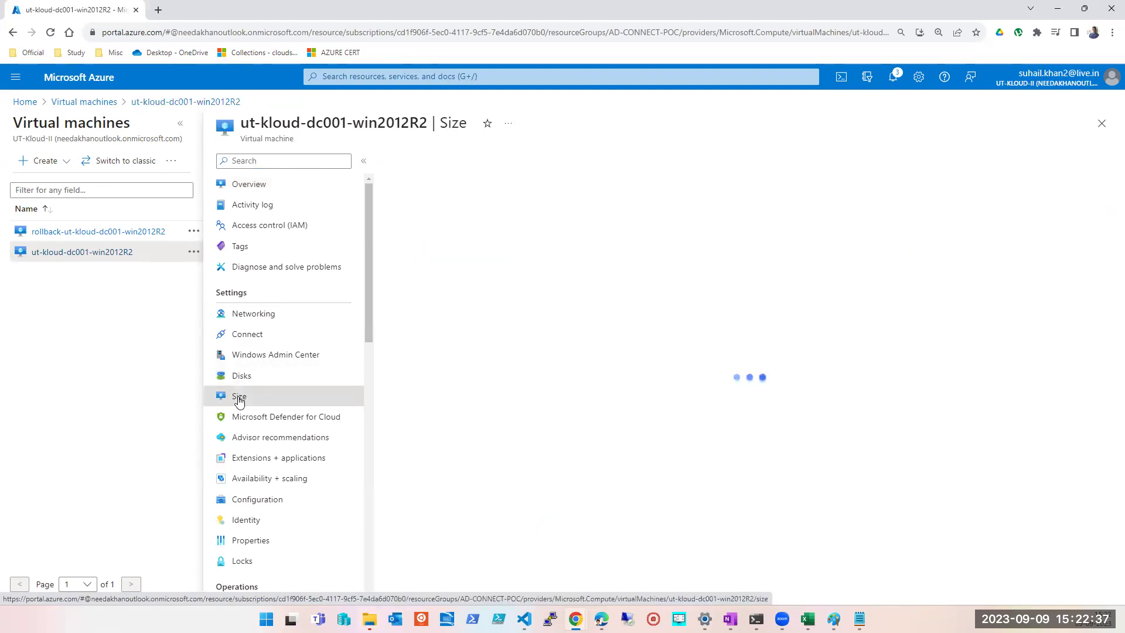
{"action": "left_click", "coordinate": [266, 185]}
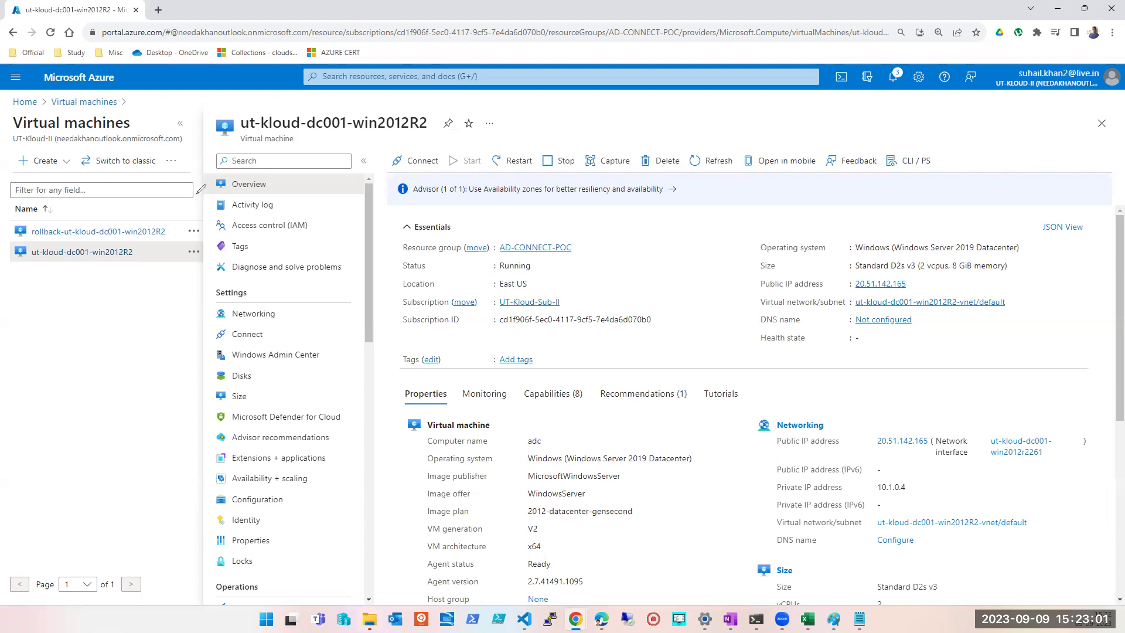
{"action": "mouse_move", "coordinate": [132, 251]}
{"action": "left_mouse_down"}
{"action": "mouse_move", "coordinate": [139, 259]}
{"action": "mouse_move", "coordinate": [178, 224]}
{"action": "mouse_move", "coordinate": [169, 216]}
{"action": "mouse_move", "coordinate": [176, 236]}
{"action": "left_mouse_up"}
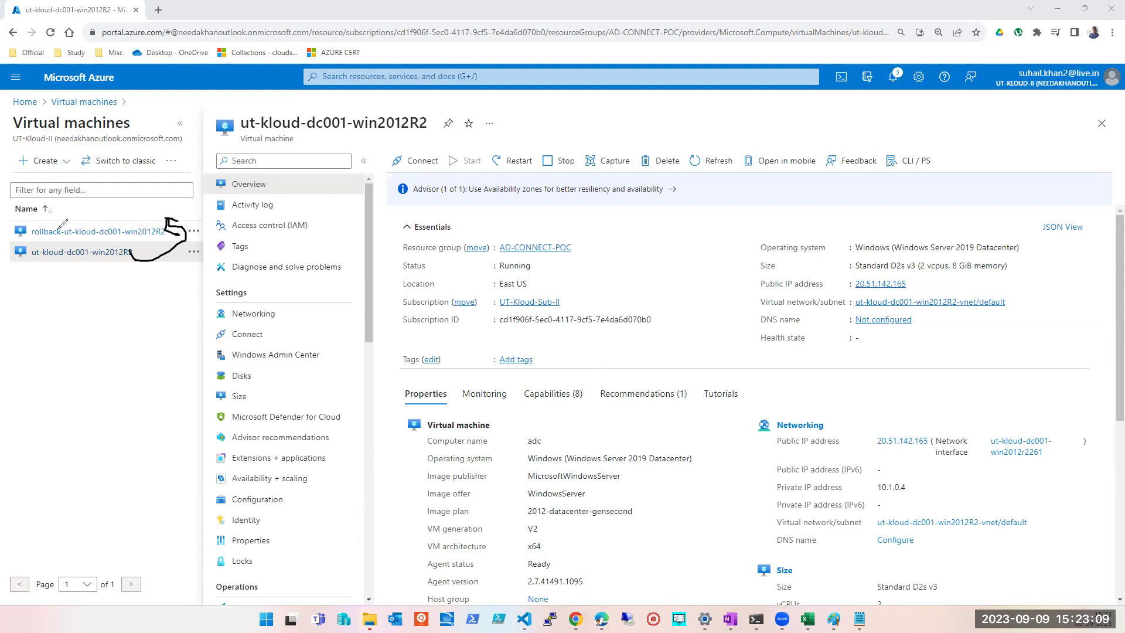
{"action": "mouse_move", "coordinate": [175, 223]}
{"action": "left_mouse_down"}
{"action": "mouse_move", "coordinate": [196, 243]}
{"action": "mouse_move", "coordinate": [159, 257]}
{"action": "left_mouse_up"}
{"action": "left_click", "coordinate": [562, 154]}
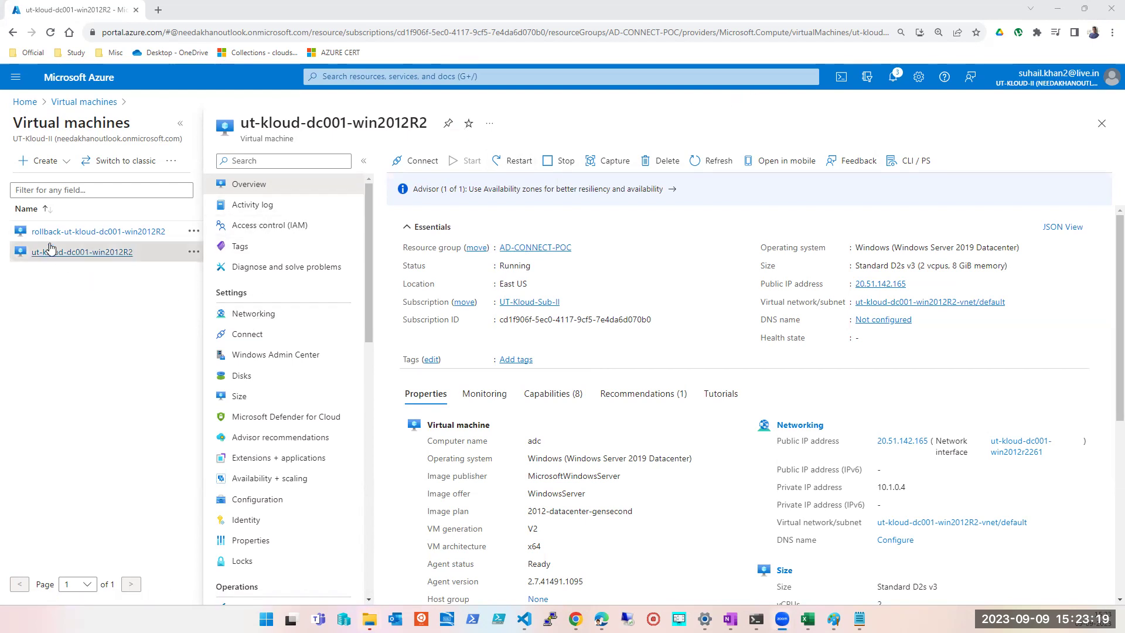
{"action": "left_click", "coordinate": [64, 256]}
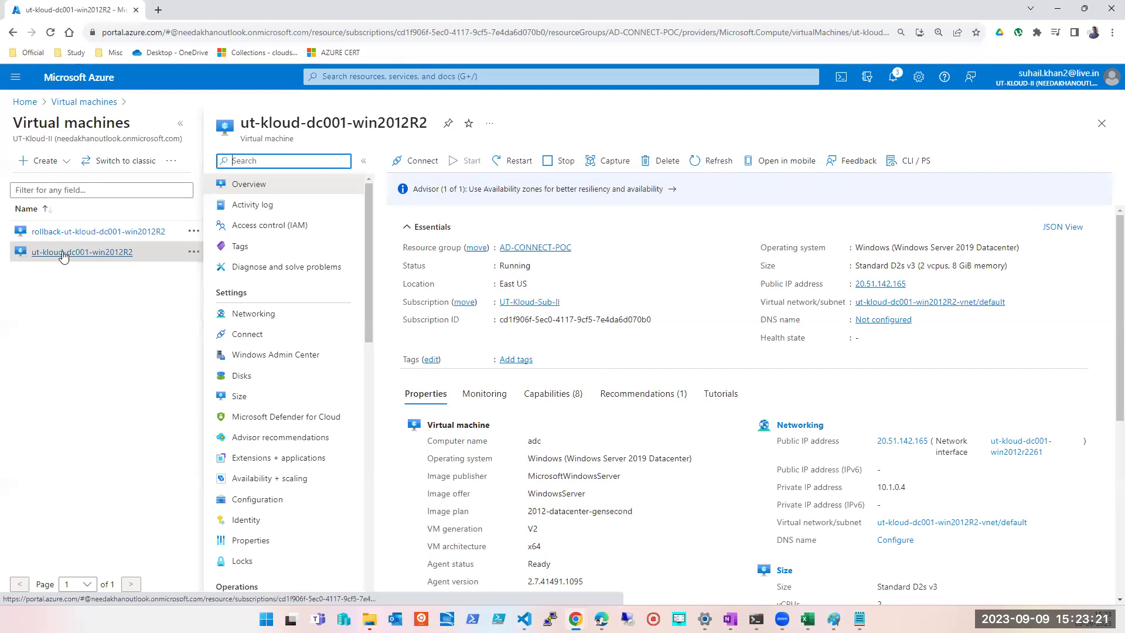
- Try Swap OS disk from the VM's Disks page, find no disks offered, and close the blades
{"action": "left_click", "coordinate": [252, 377]}
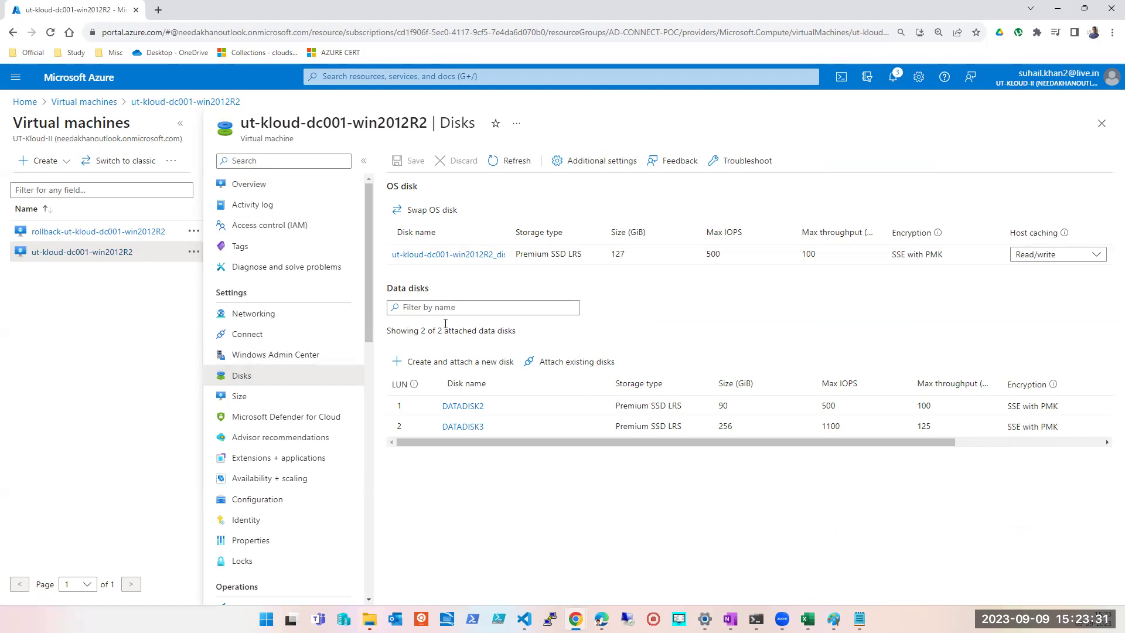
{"action": "left_click", "coordinate": [420, 214]}
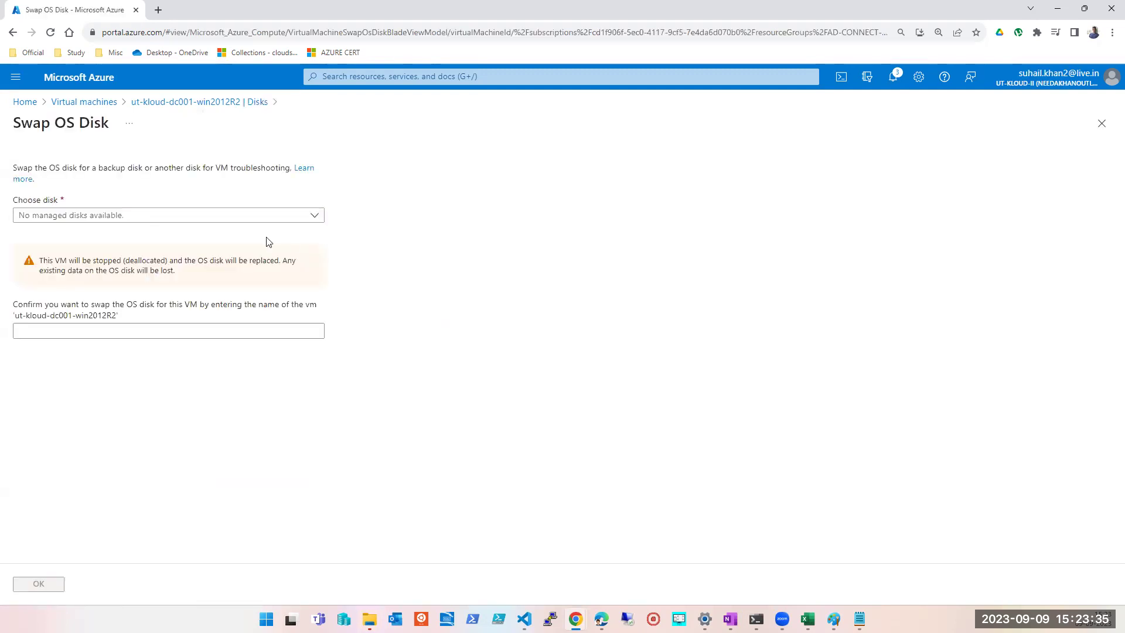
{"action": "left_click", "coordinate": [155, 217]}
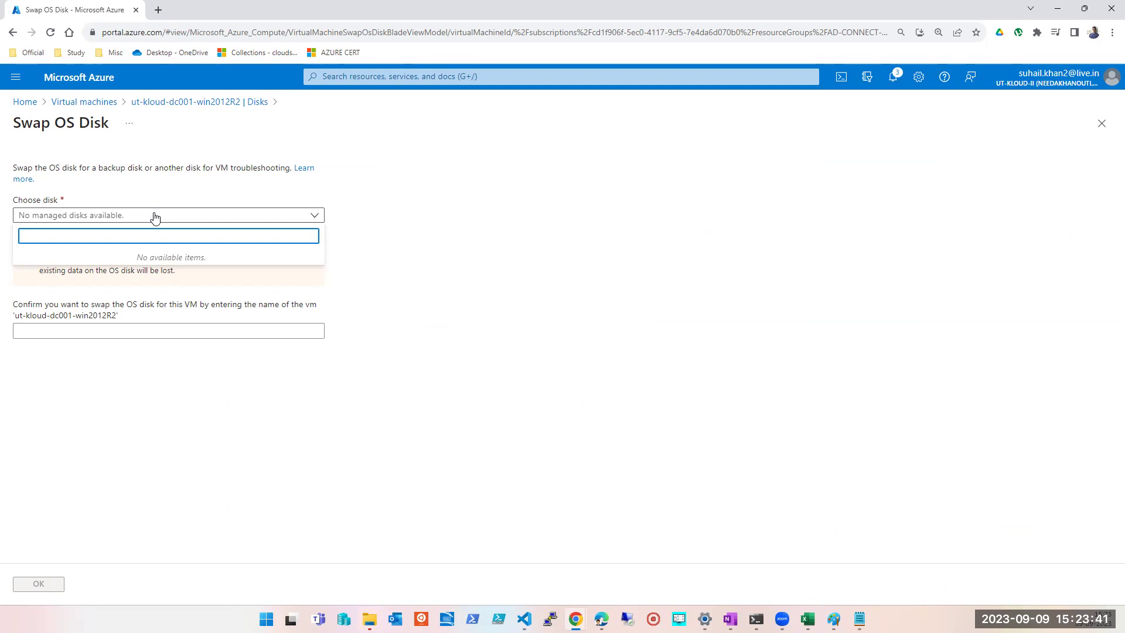
{"action": "left_click", "coordinate": [1101, 123]}
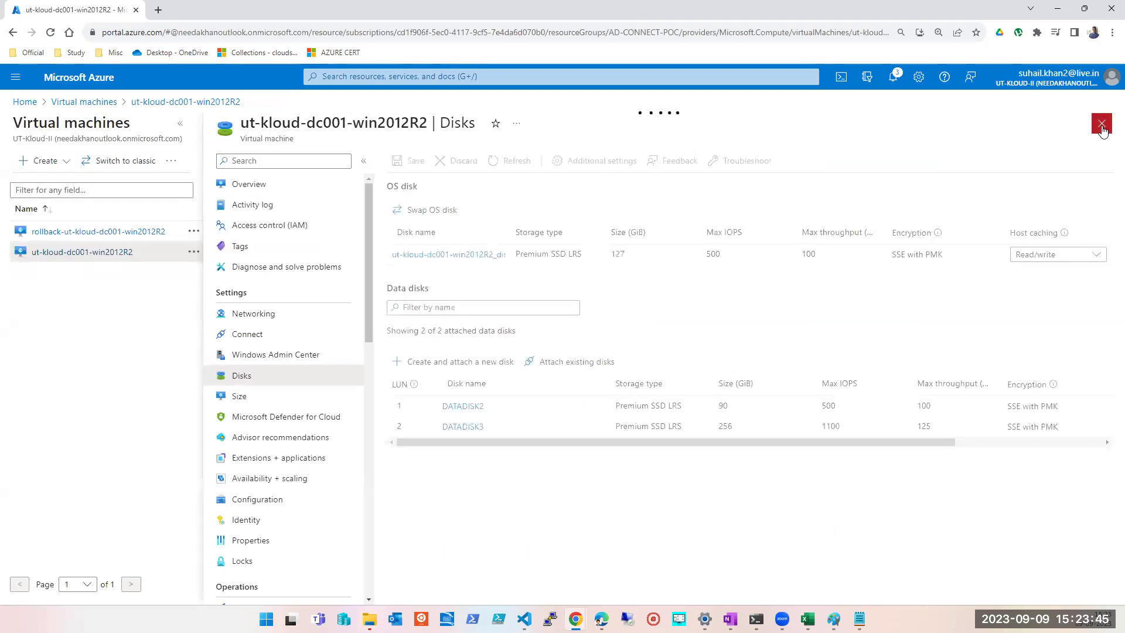
{"action": "left_click", "coordinate": [1101, 124]}
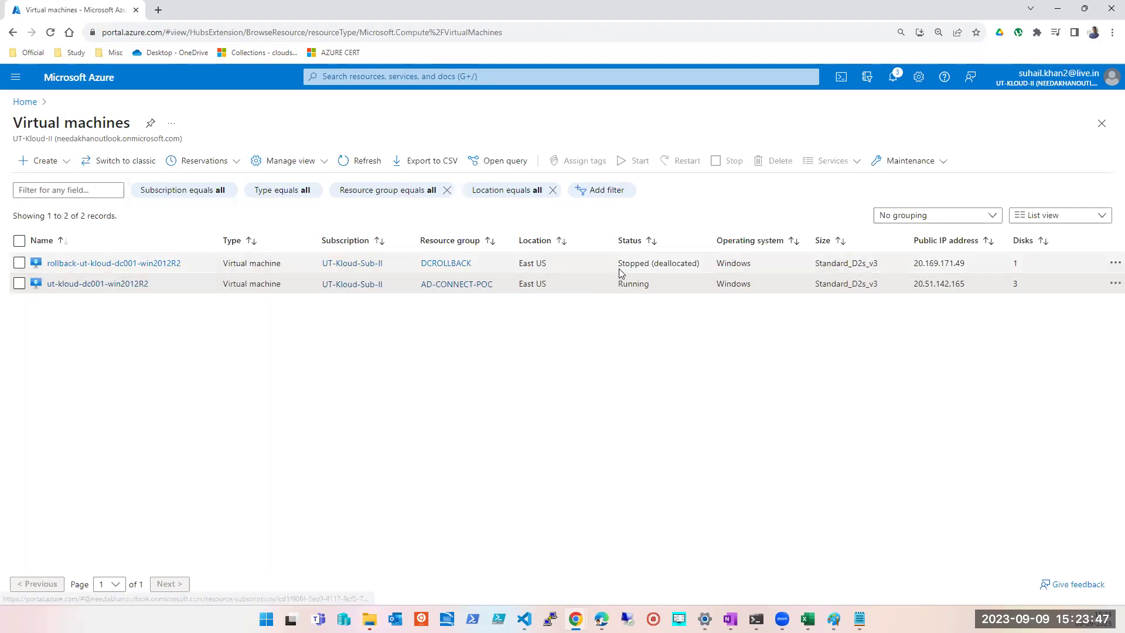
- Stop the ut-kloud-dc001-win2012R2 virtual machine and confirm Yes
{"action": "left_click", "coordinate": [21, 283]}
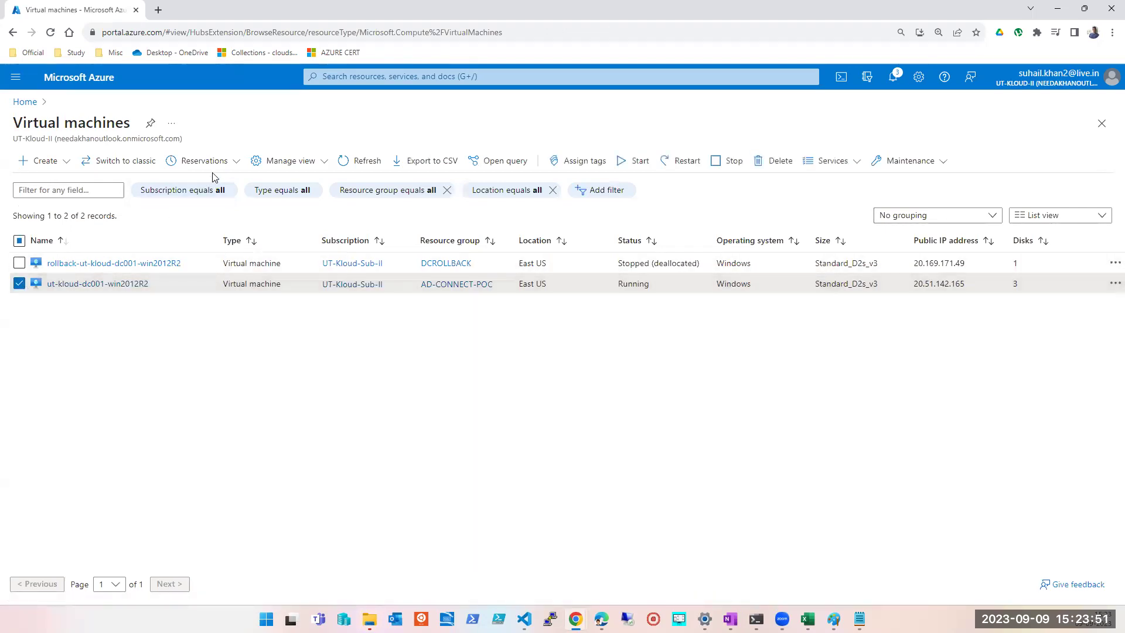
{"action": "left_click", "coordinate": [718, 165]}
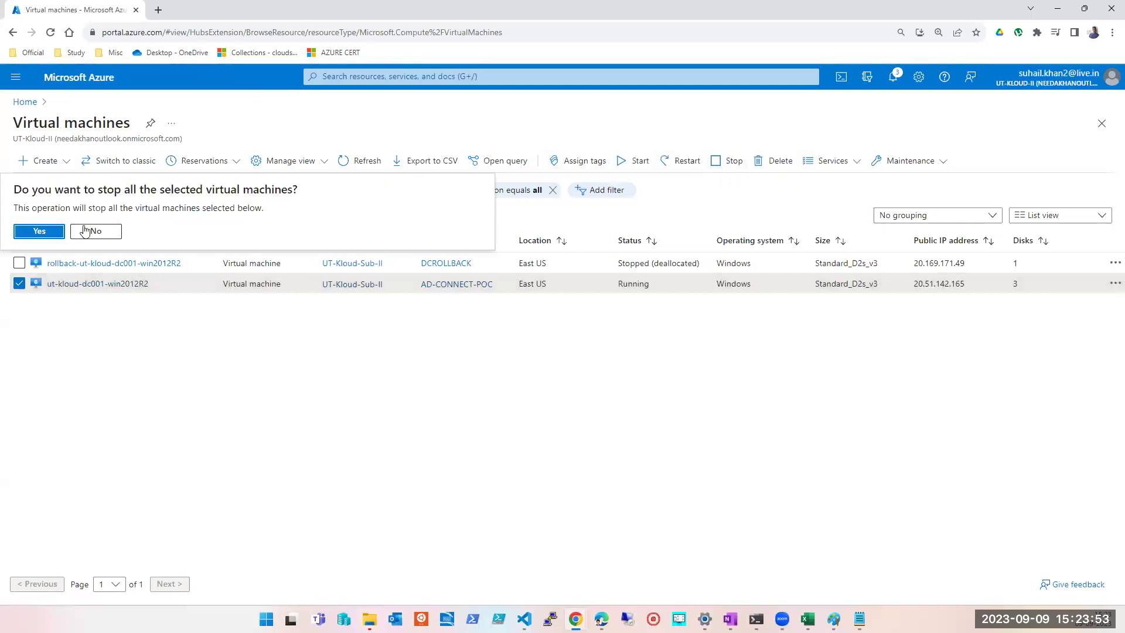
{"action": "left_click", "coordinate": [49, 234]}
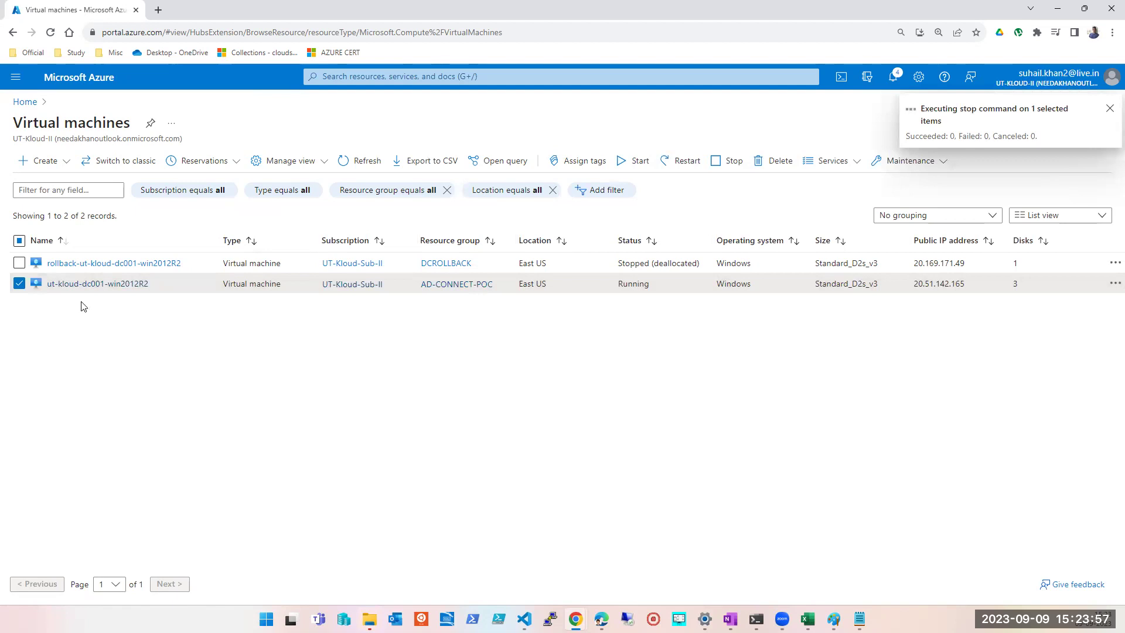
- Open the ut-kloud-dc001-win2012R2 overview, glancing briefly at the Paint diagram
{"action": "left_click", "coordinate": [85, 285]}
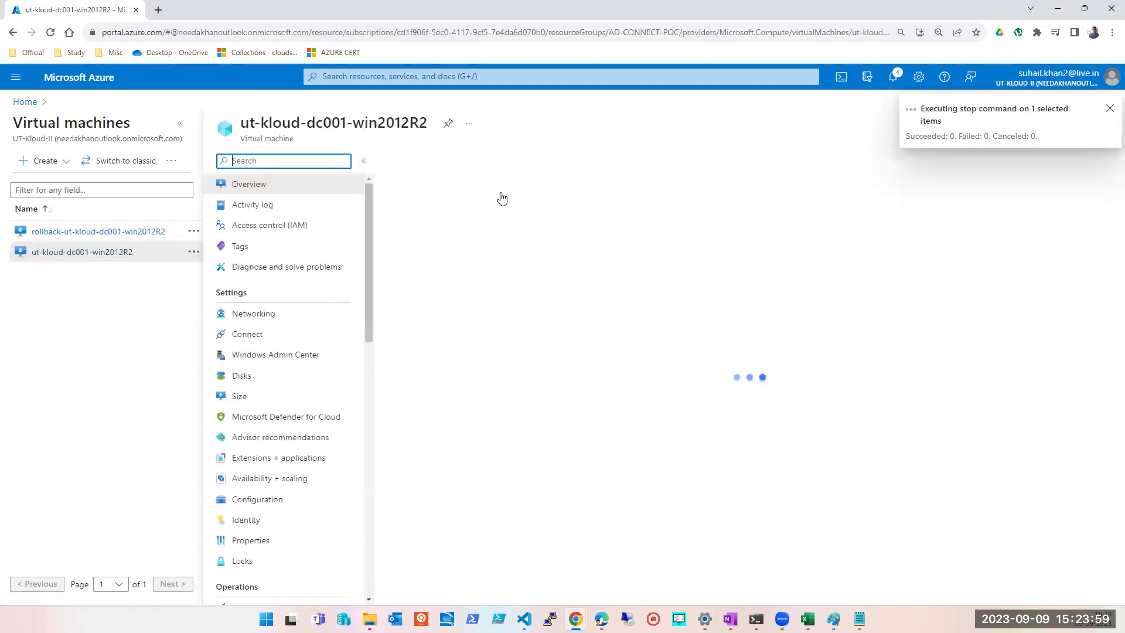
{"action": "key", "text": "alt+Tab"}
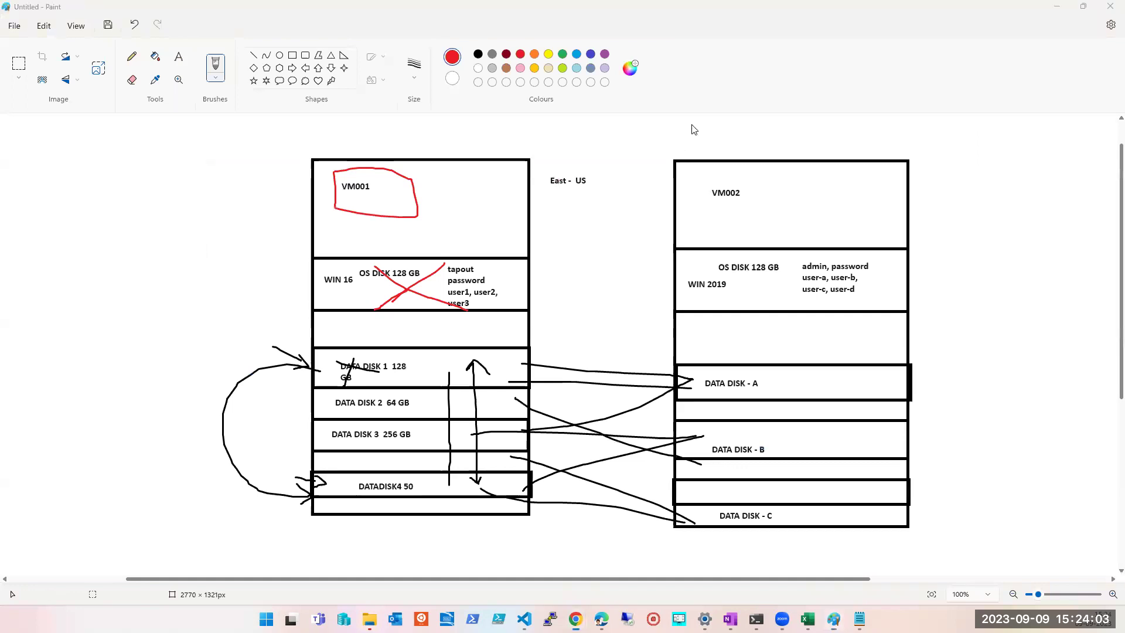
{"action": "key", "text": "alt+Tab"}
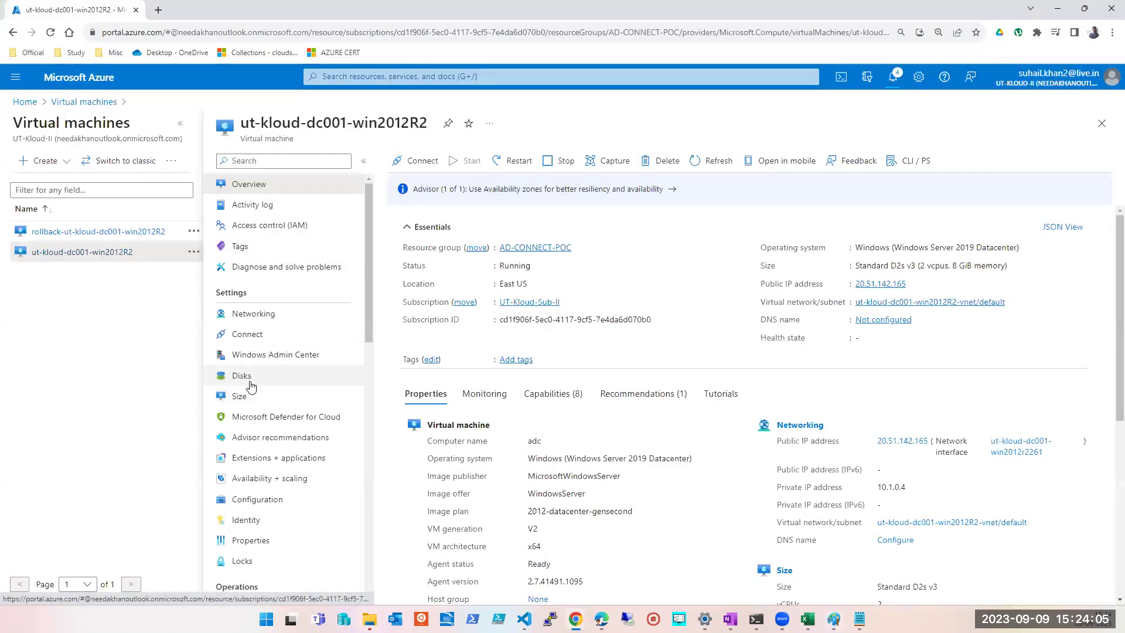
- Retry Swap OS disk, see no disks under Choose disk, then return to Virtual machines
{"action": "left_click", "coordinate": [249, 378]}
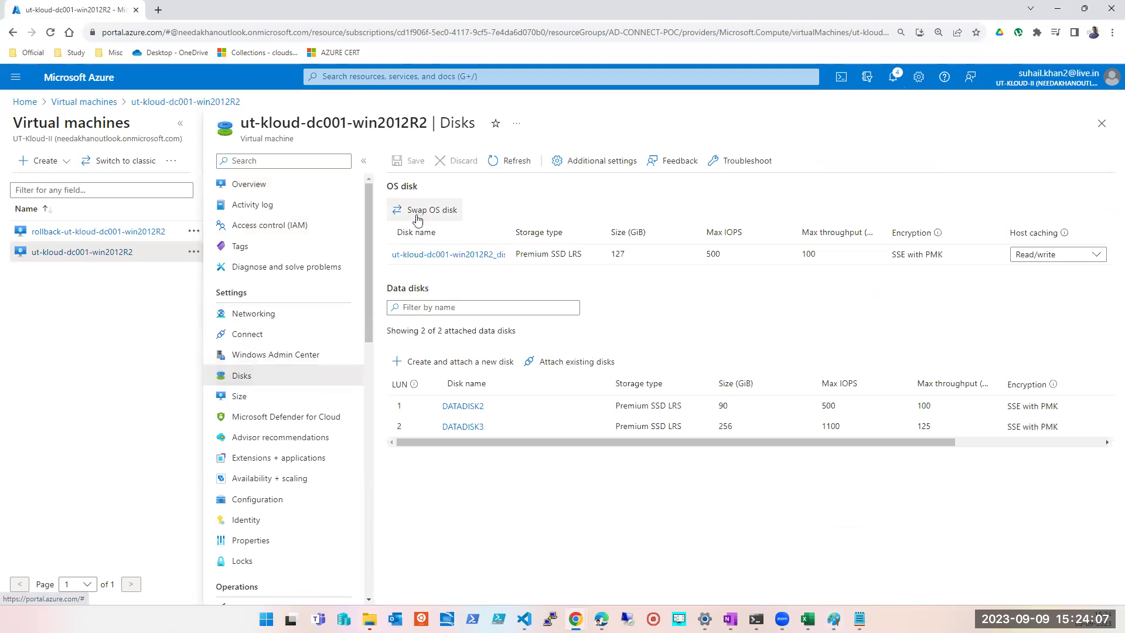
{"action": "left_click", "coordinate": [425, 210]}
{"action": "left_click", "coordinate": [168, 220]}
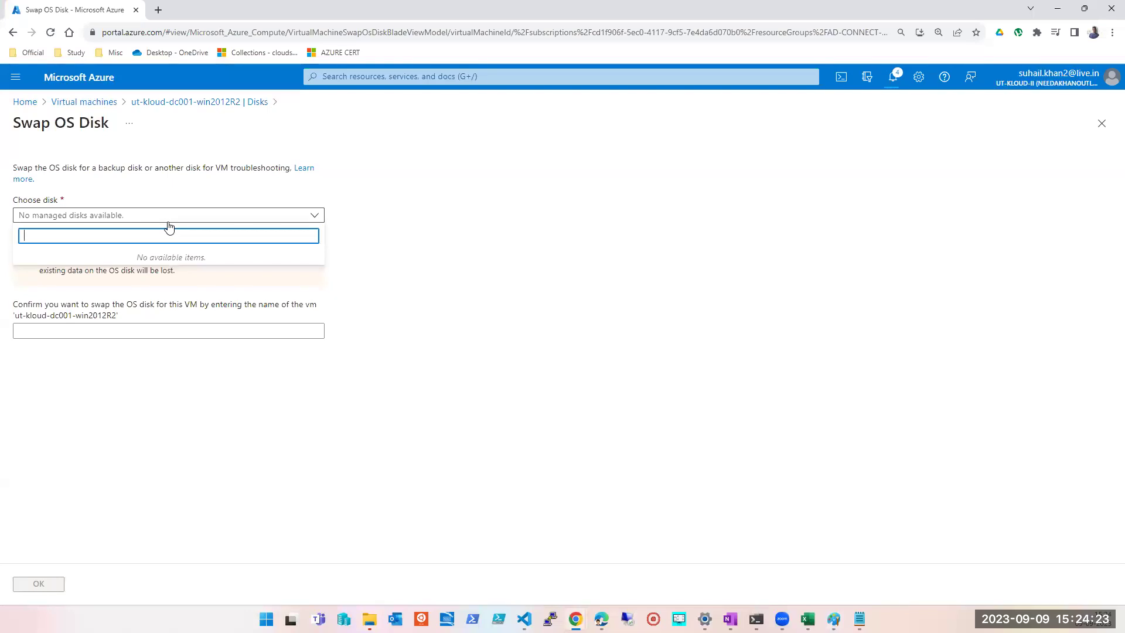
{"action": "left_click", "coordinate": [397, 78]}
{"action": "left_click", "coordinate": [357, 294]}
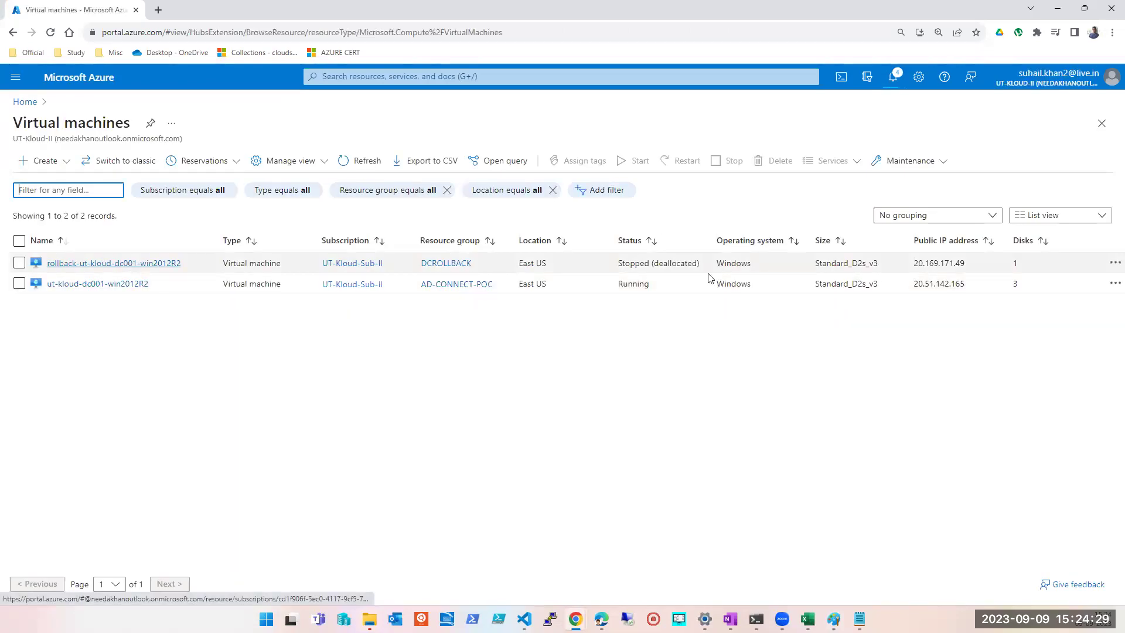
- Open rollback-ut-kloud-dc001-win2012R2's Disks page and its 1024 GiB Premium SSD OS disk
{"action": "left_click", "coordinate": [131, 265]}
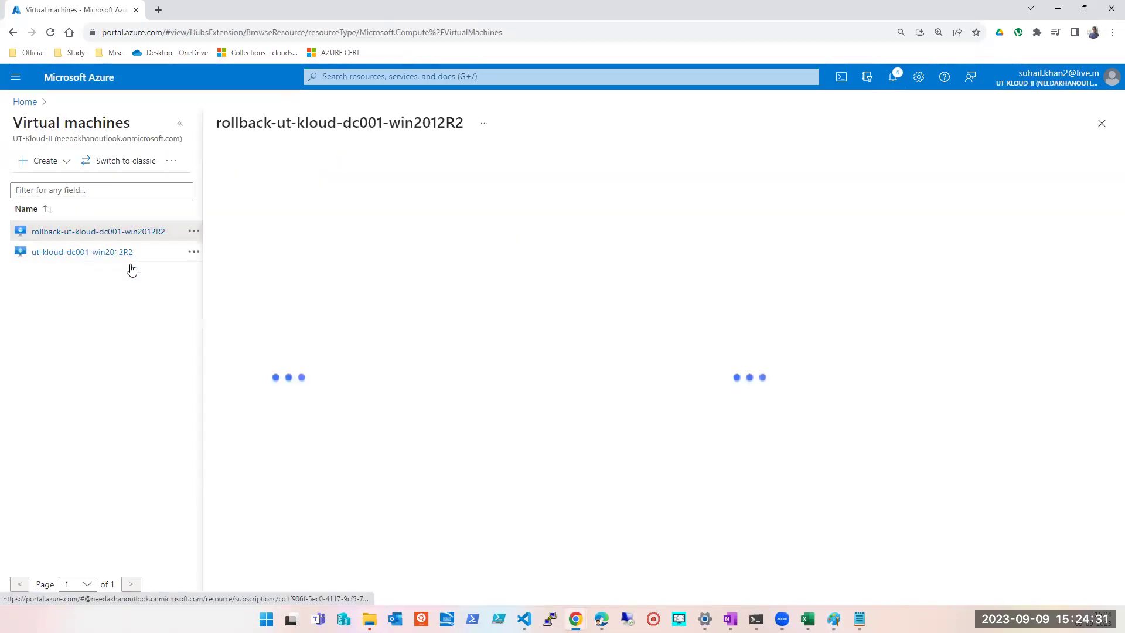
{"action": "left_click", "coordinate": [243, 355]}
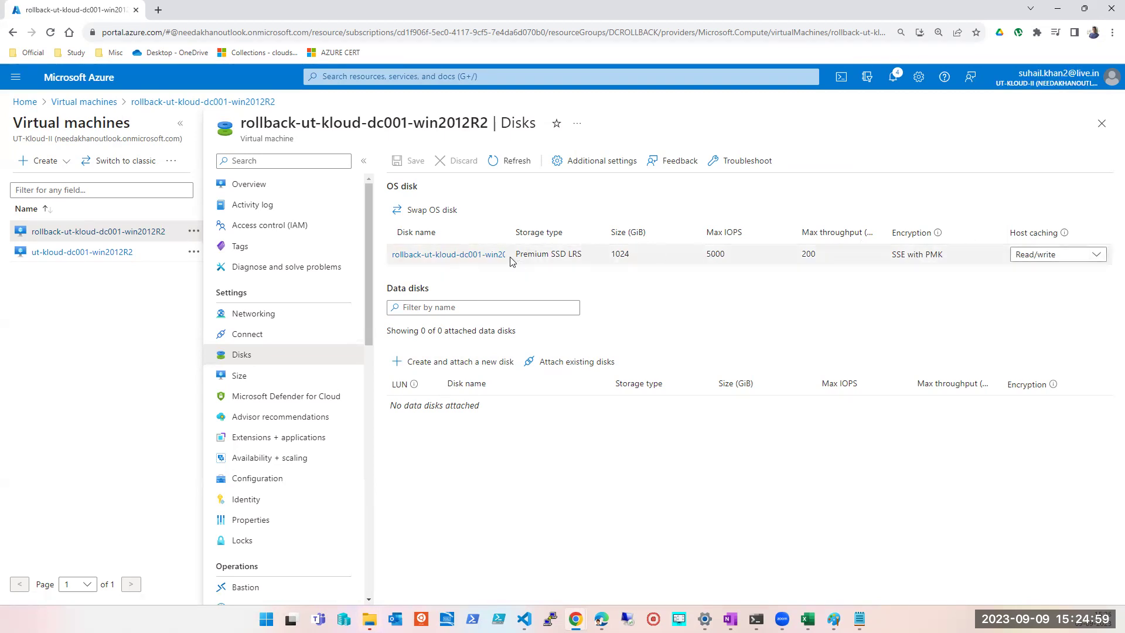
{"action": "left_click", "coordinate": [453, 256]}
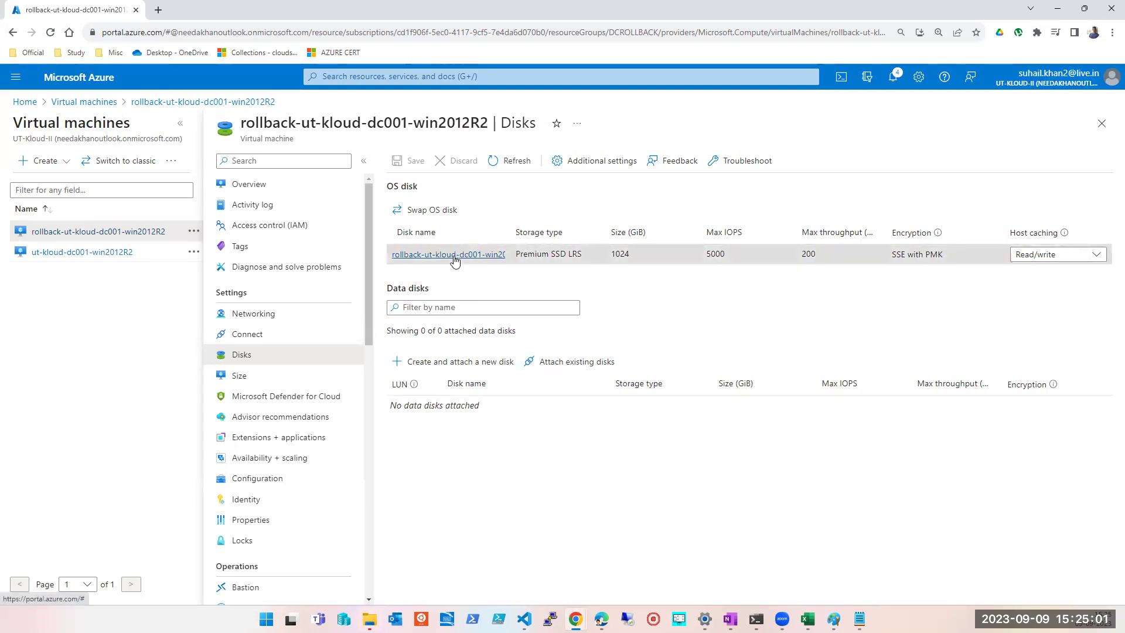